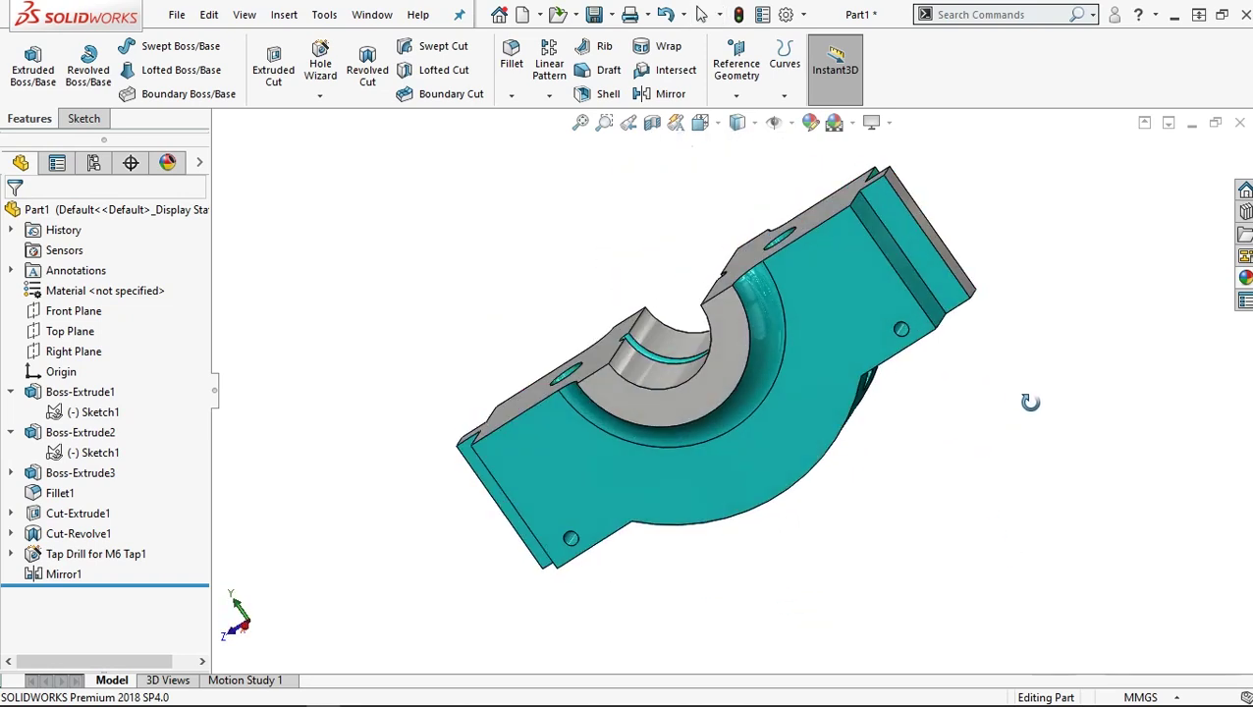
- Orbit the finished bearing housing to view it from all sides, then select the Right Plane
mouse_move(911, 477)
middle_mouse_down()
mouse_move(842, 475)
mouse_move(592, 573)
mouse_move(527, 441)
middle_mouse_up()
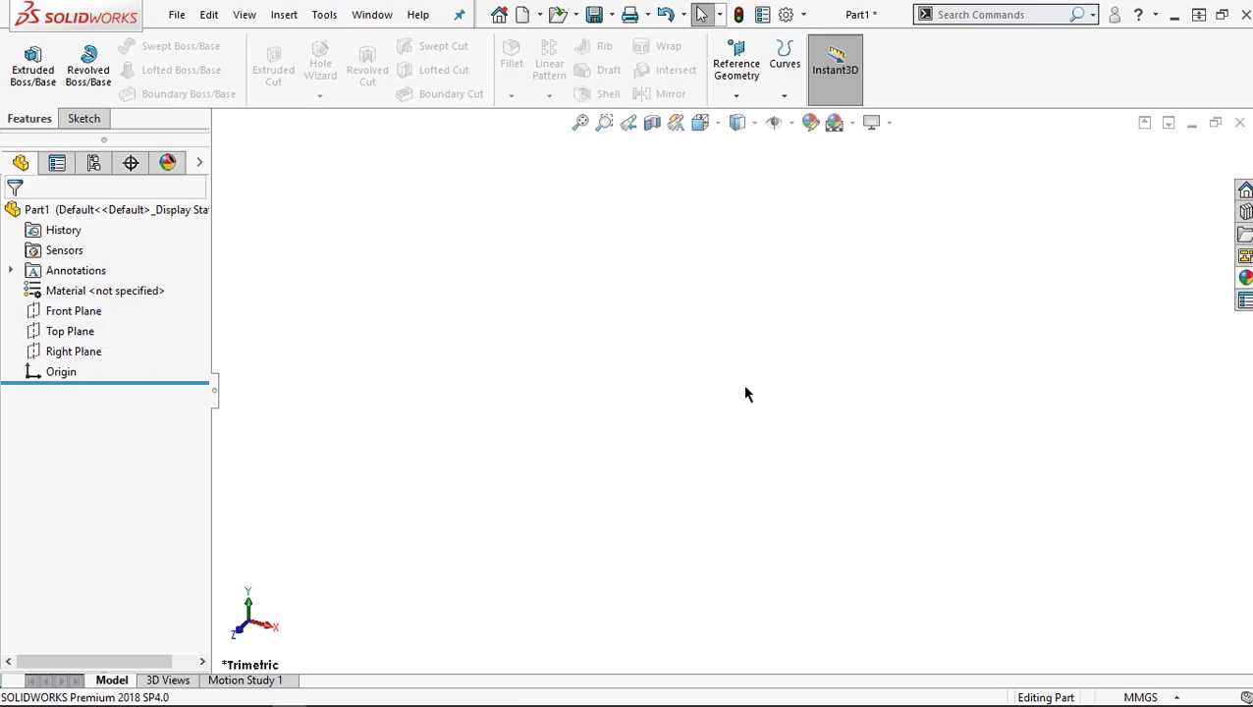
left_click(67, 352)
- View the Right Plane face-on and sketch a vertical construction midpoint line, about 162 mm, centred on the origin
left_click(164, 324)
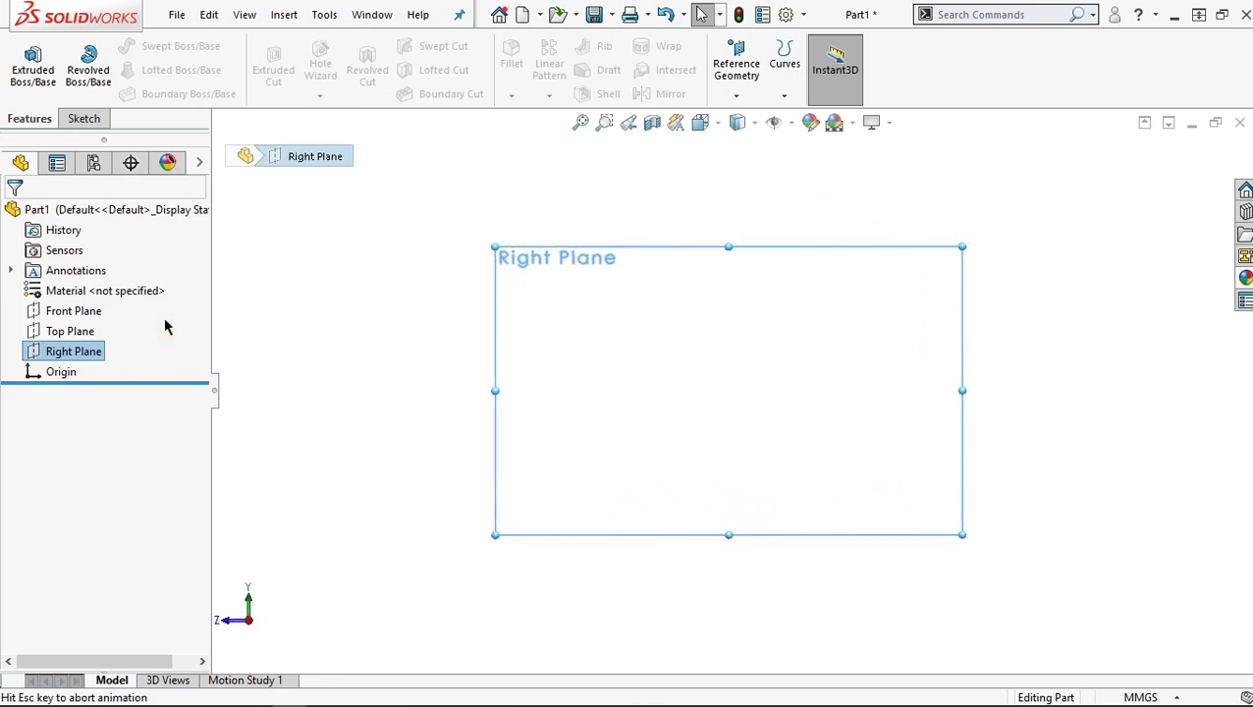
left_click(78, 119)
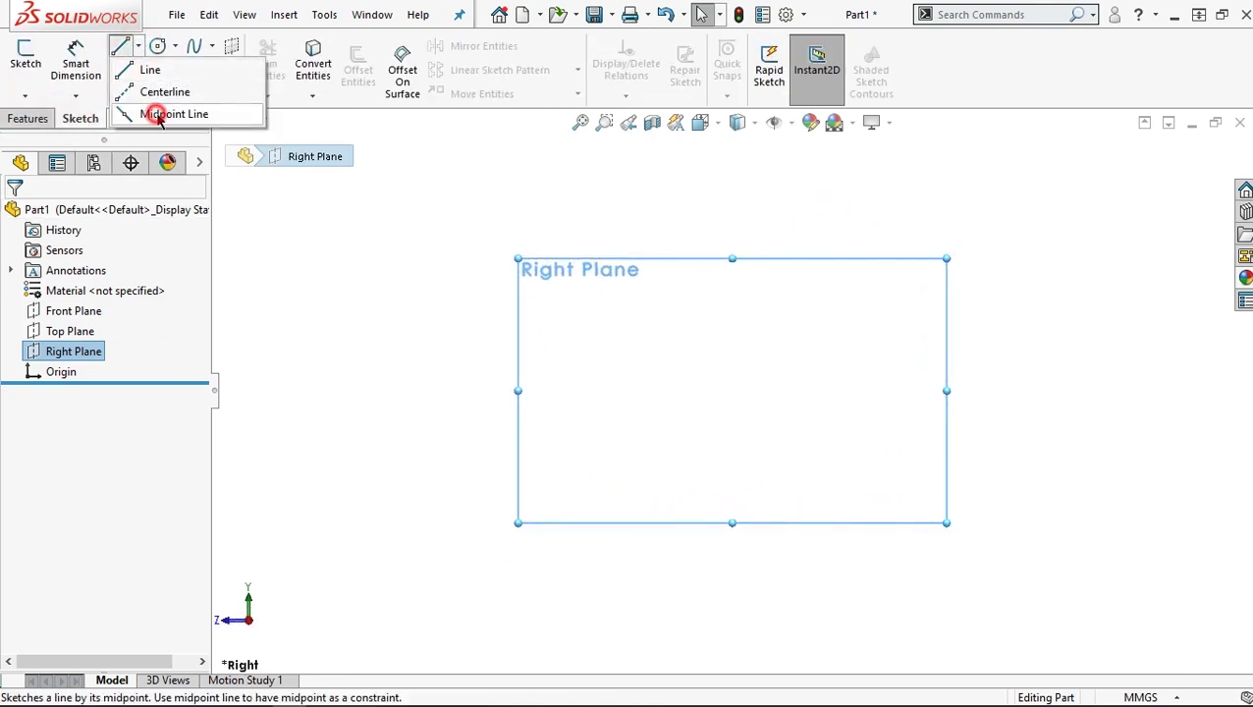
left_click(160, 116)
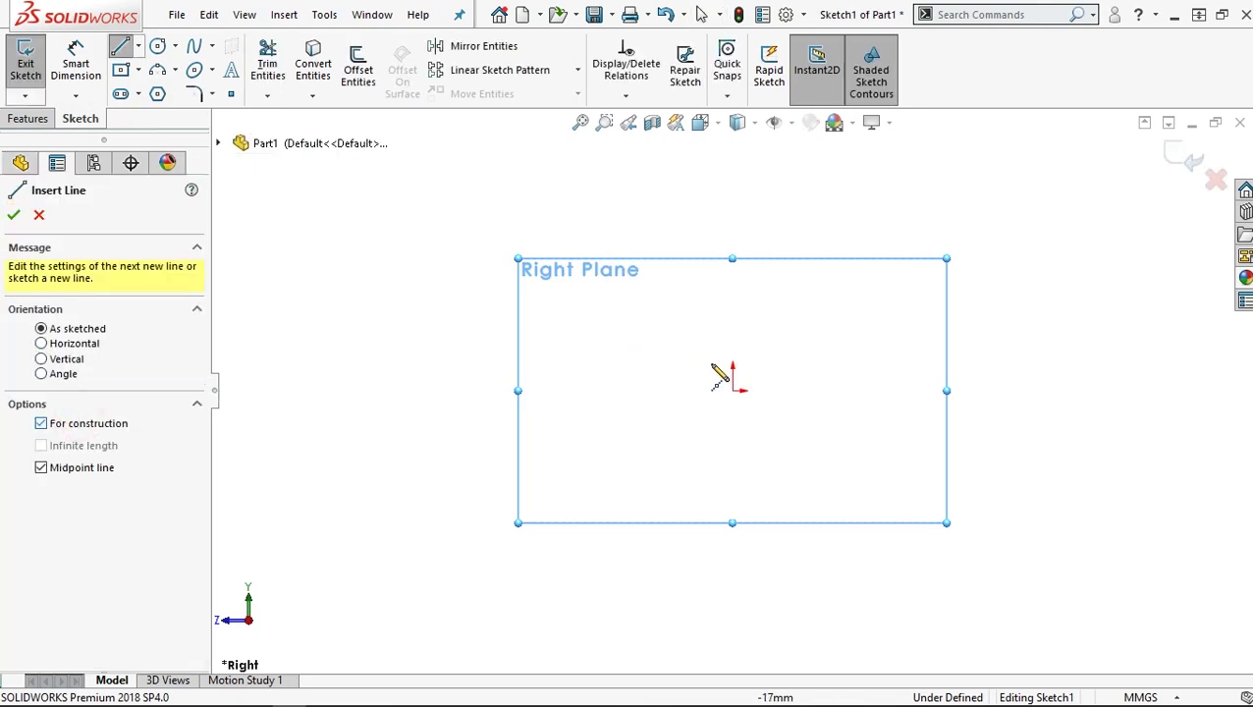
left_click(732, 390)
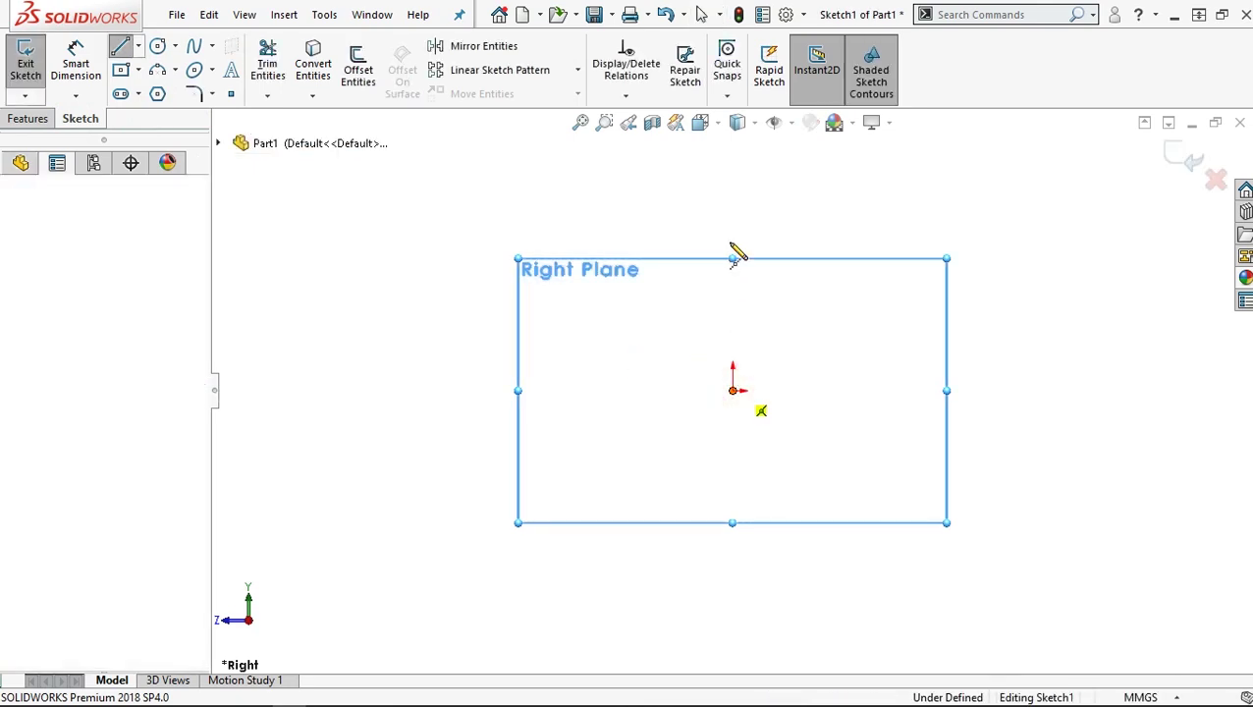
left_click(735, 197)
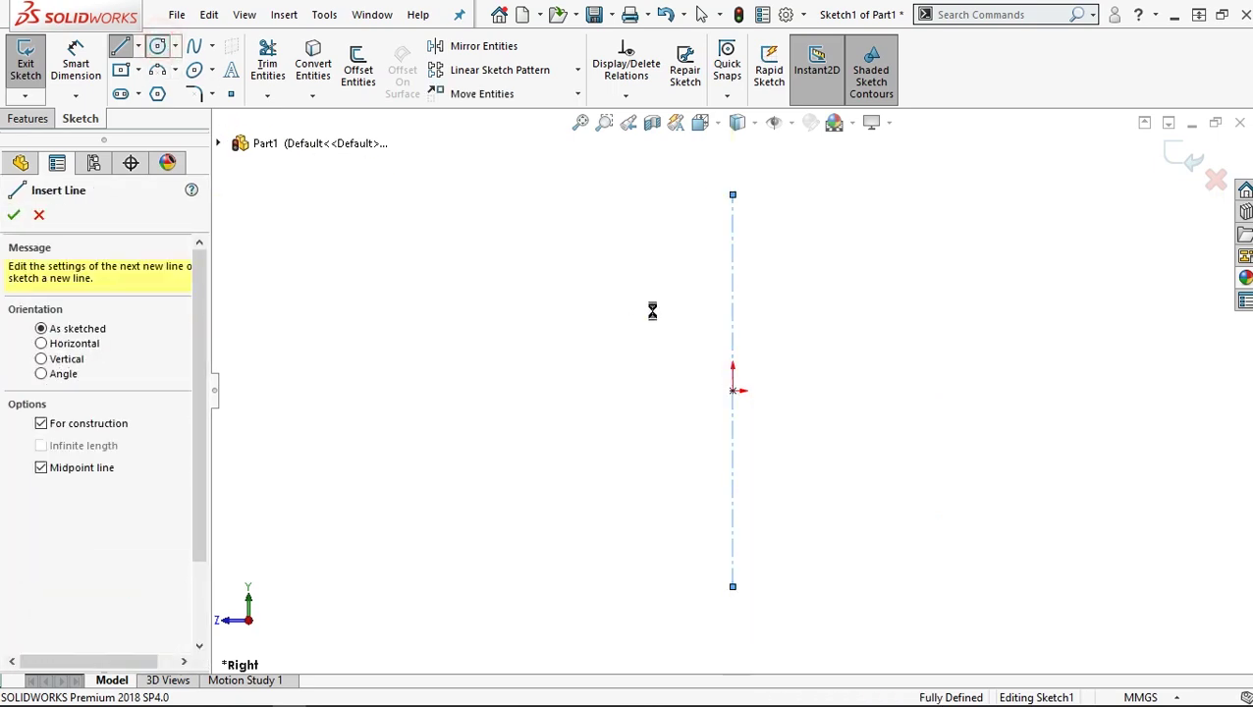
key("Escape")
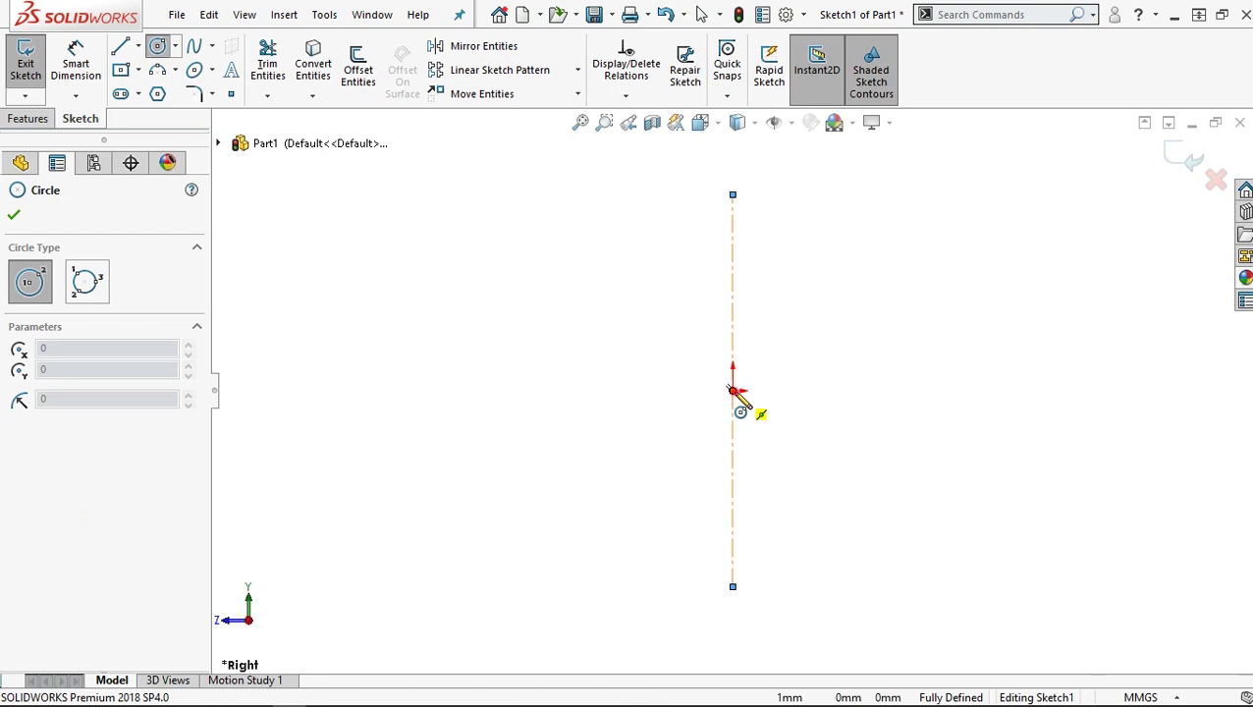
- Draw two concentric circles centred on the origin
left_click(733, 390)
left_click(796, 450)
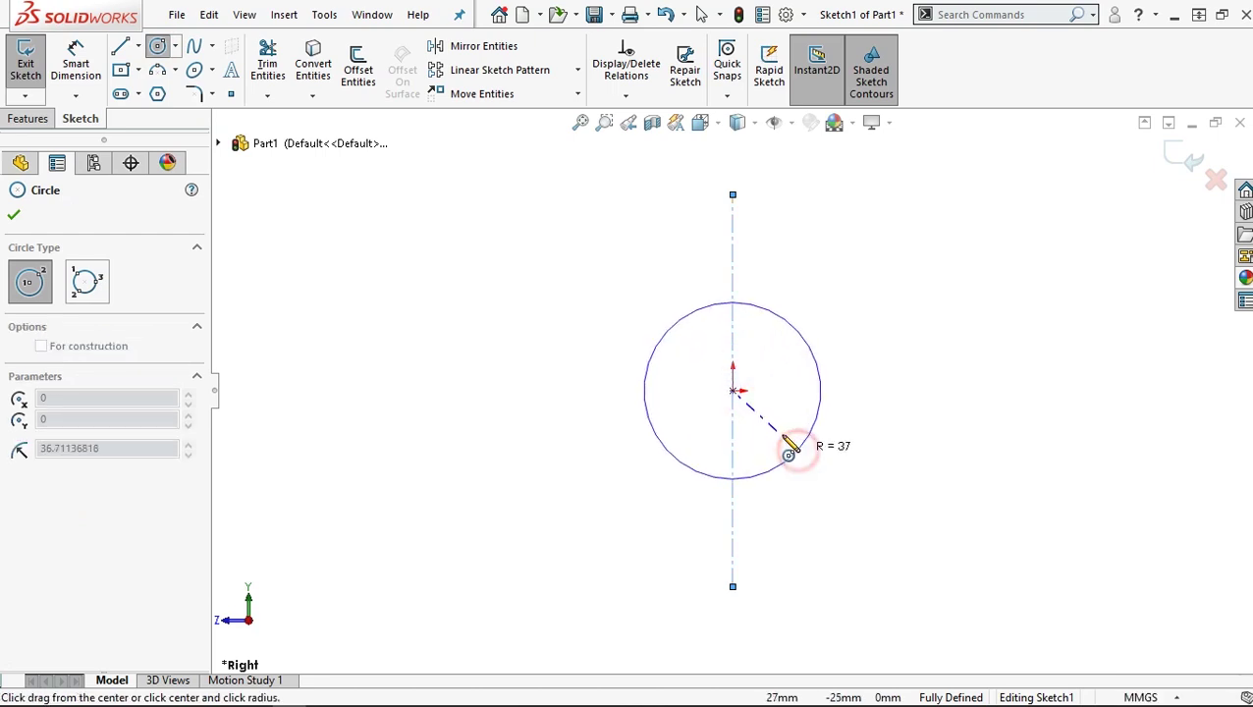
left_click(733, 390)
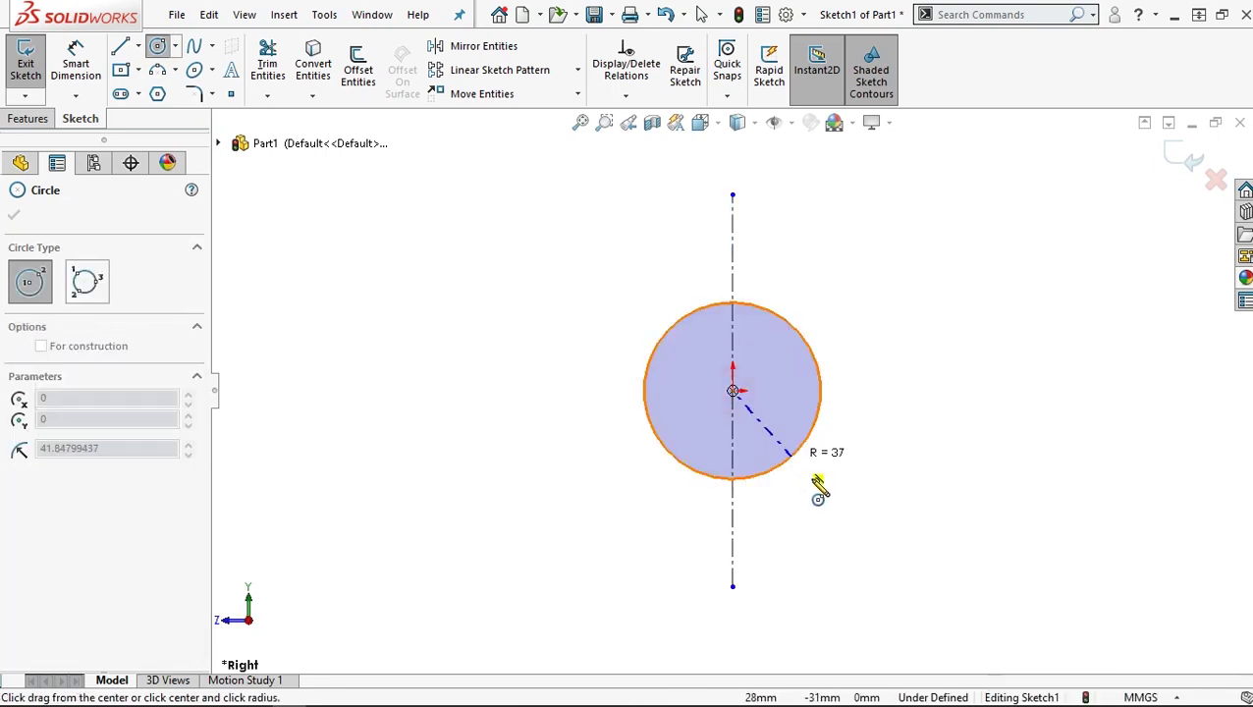
left_click(824, 491)
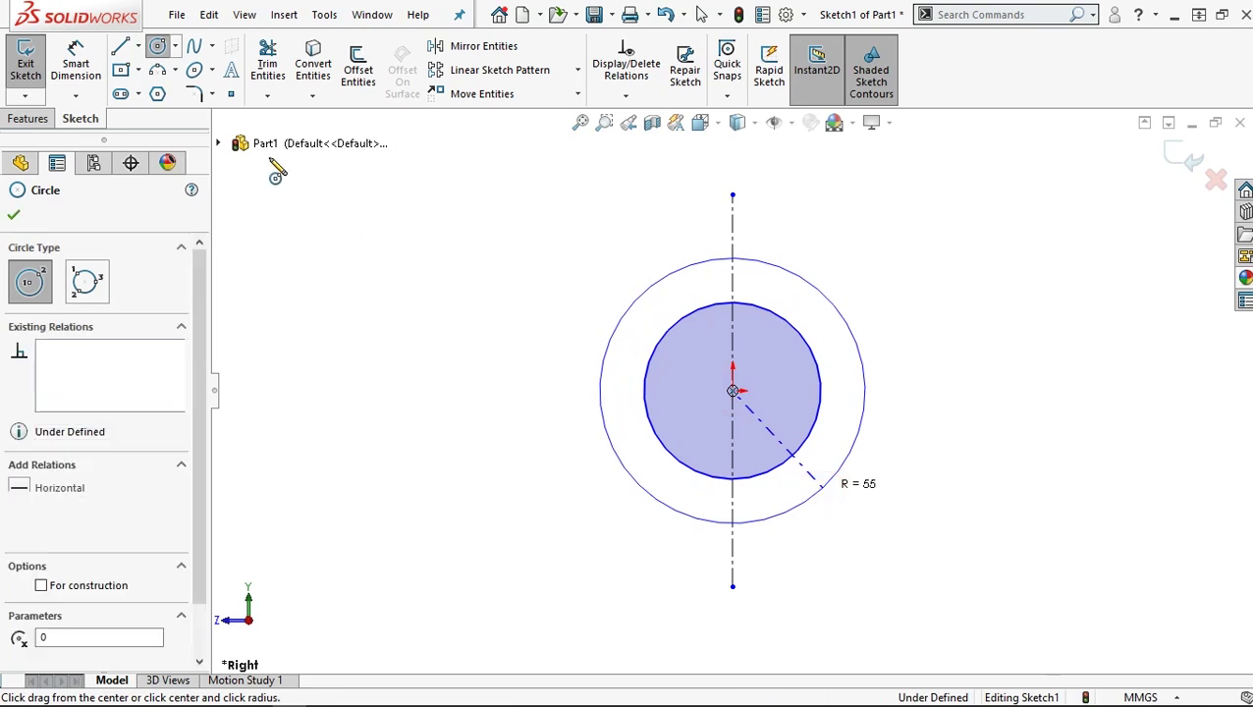
- Dimension the inner circle to Ø38 mm and the outer circle to Ø64 mm
left_click(75, 61)
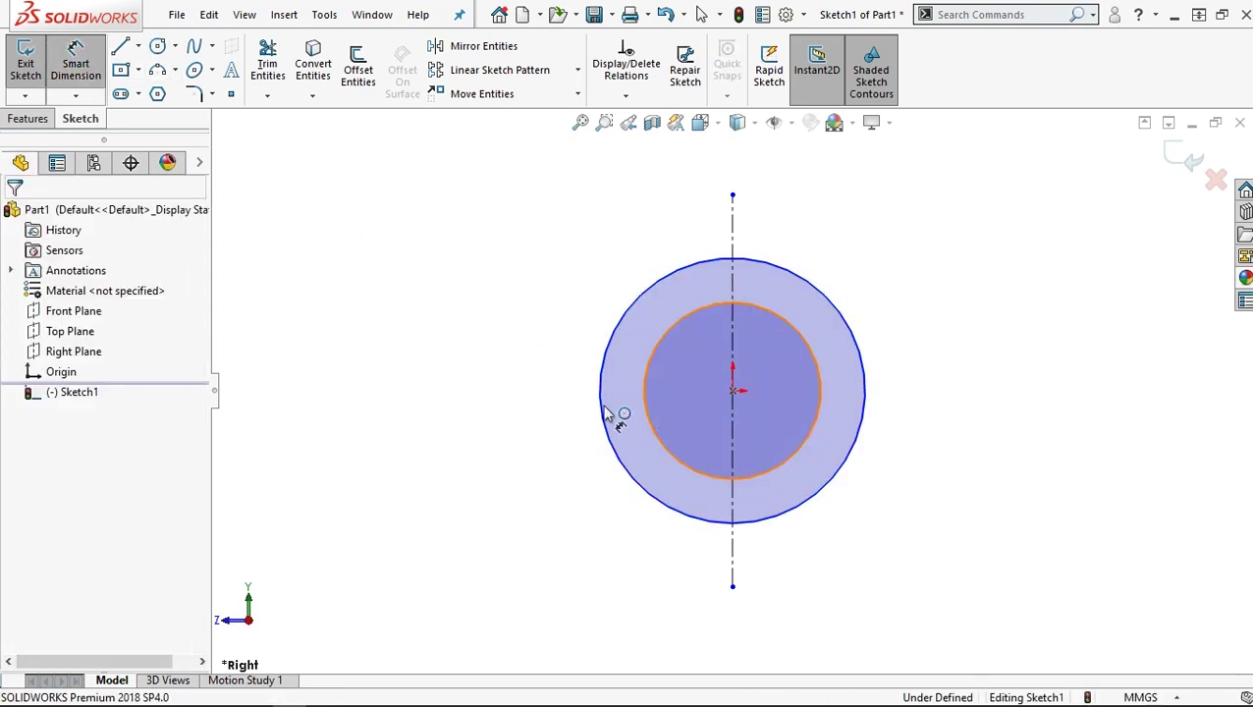
left_click(544, 412)
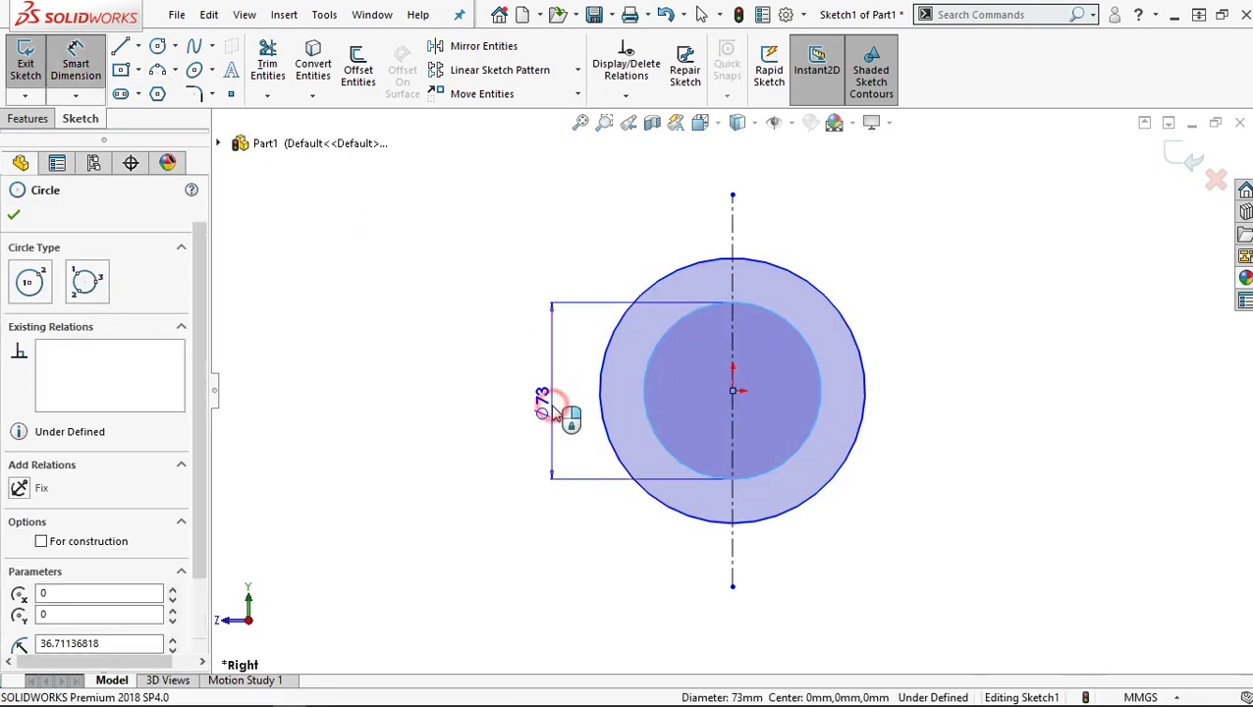
left_click(553, 414)
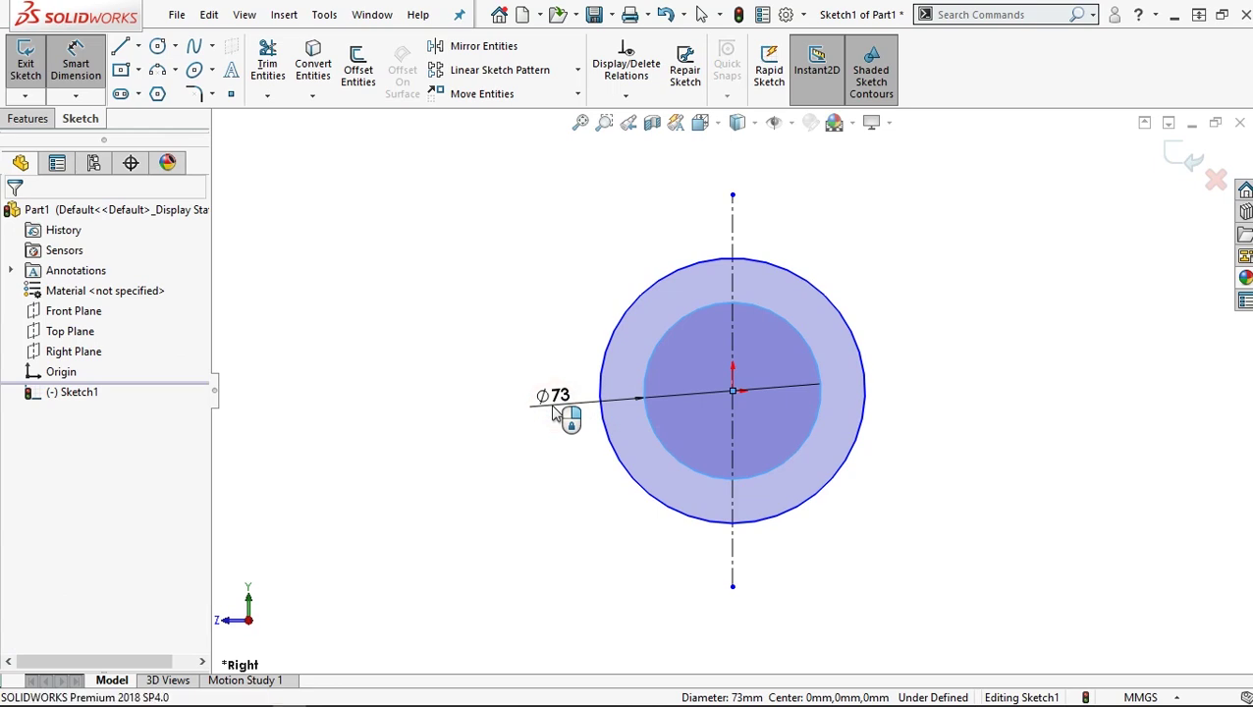
left_click(553, 413)
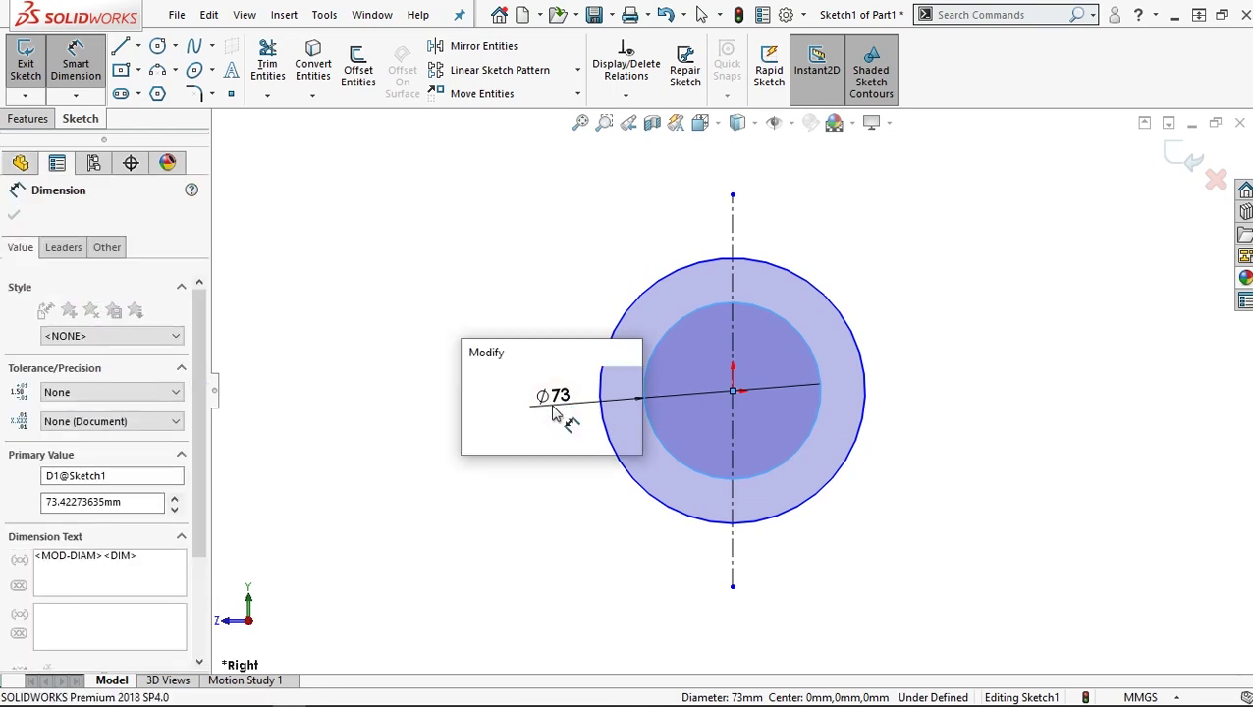
type("38")
key("Return")
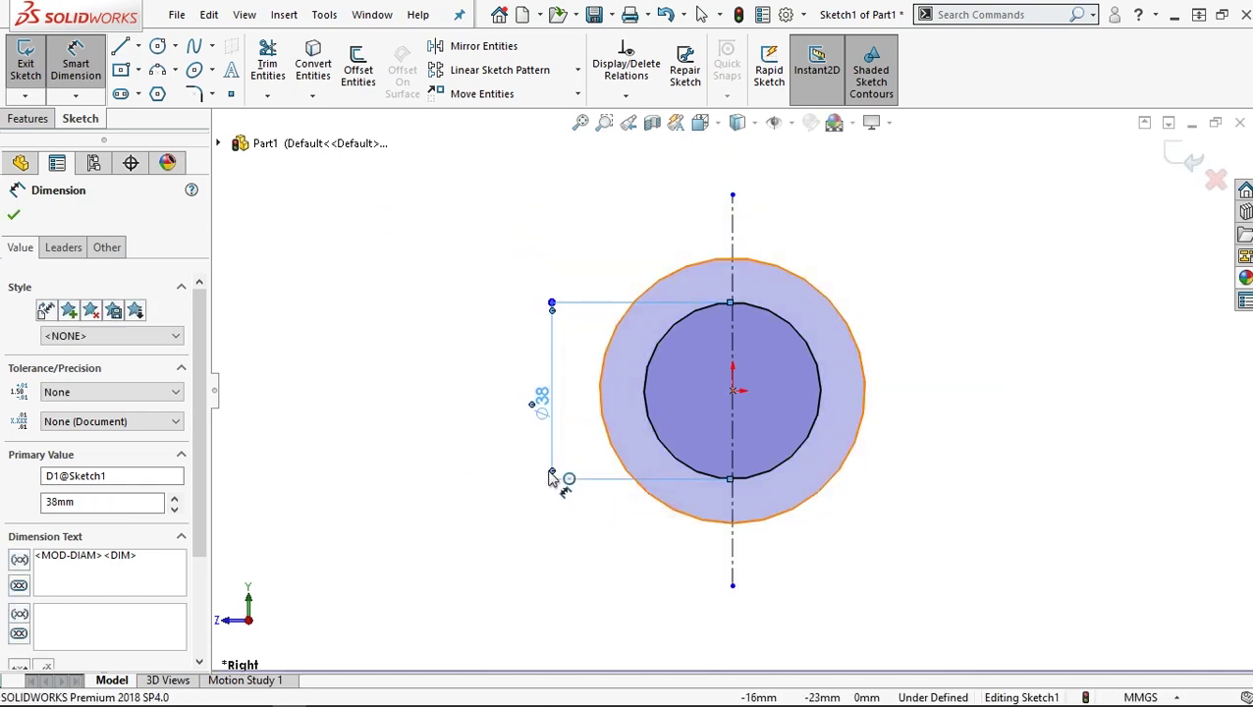
left_click(512, 399)
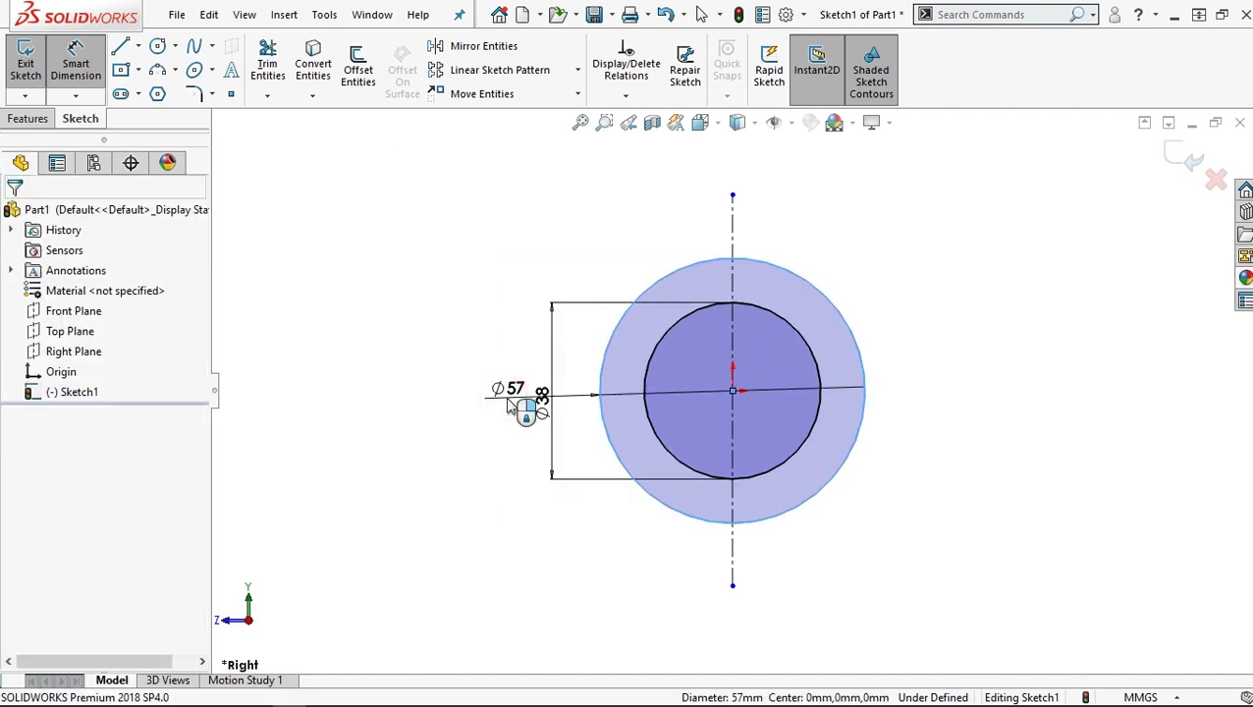
left_click(512, 401)
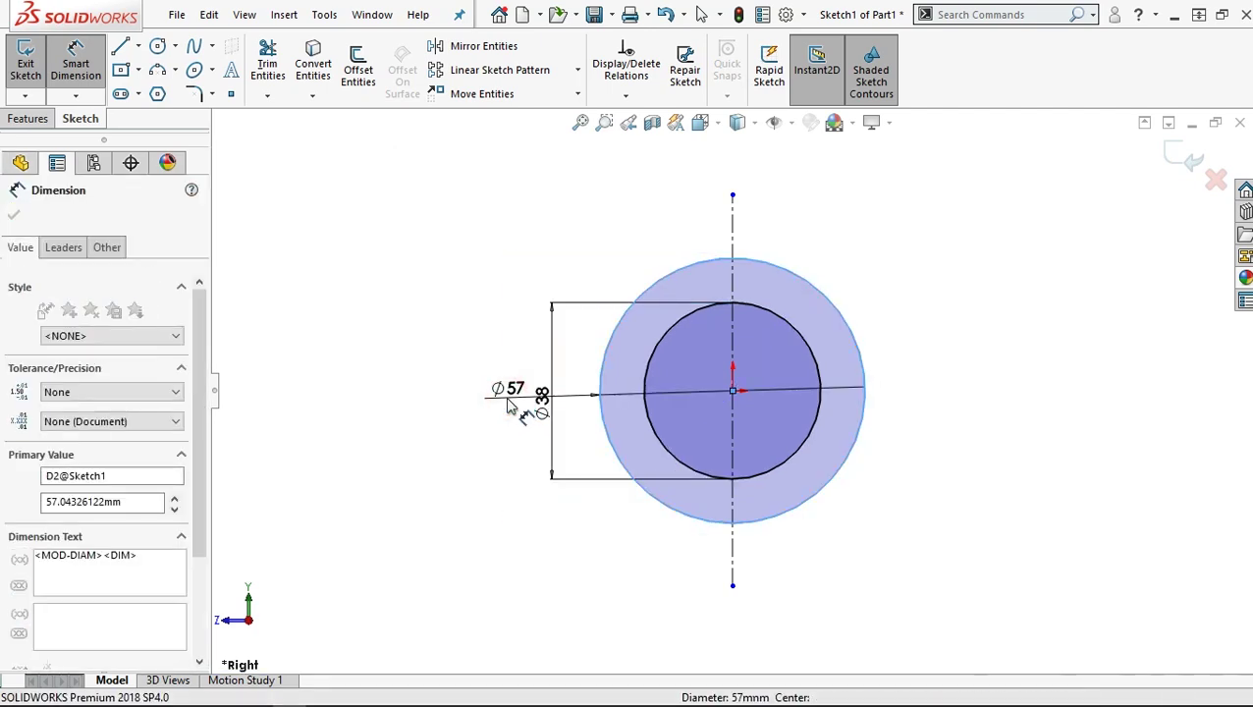
type("64")
key("Return")
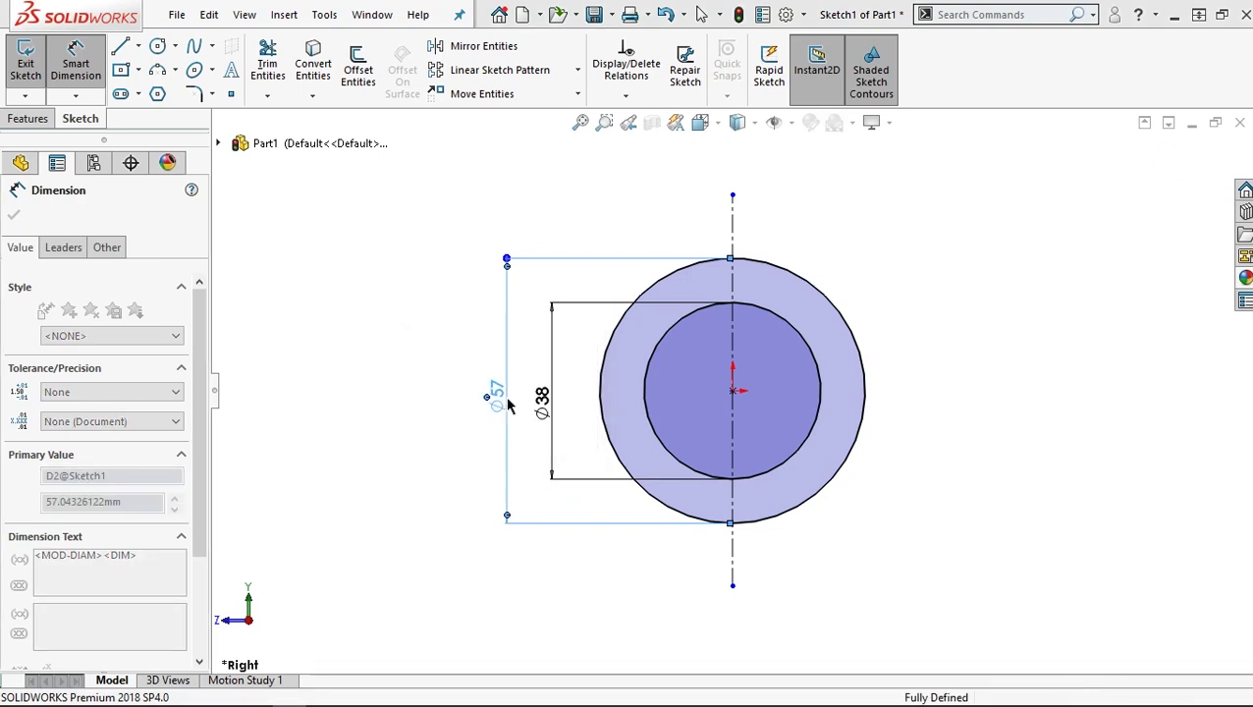
type("64")
key("Return")
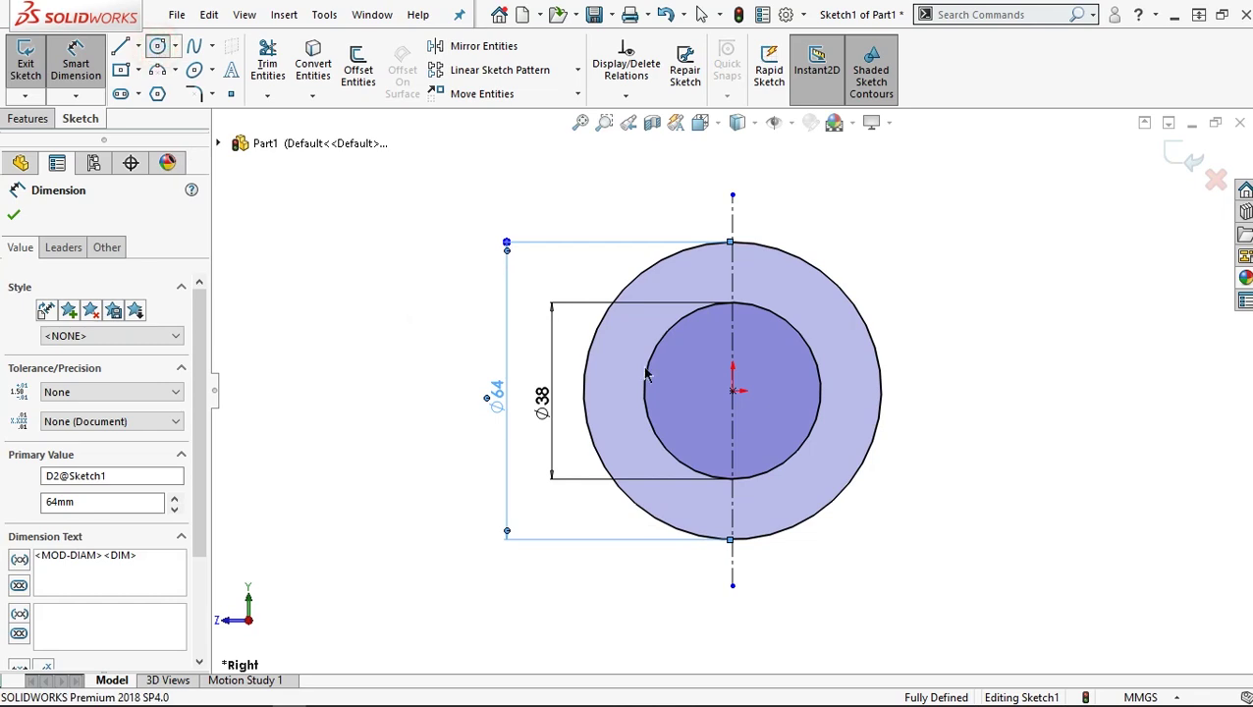
left_click(732, 391)
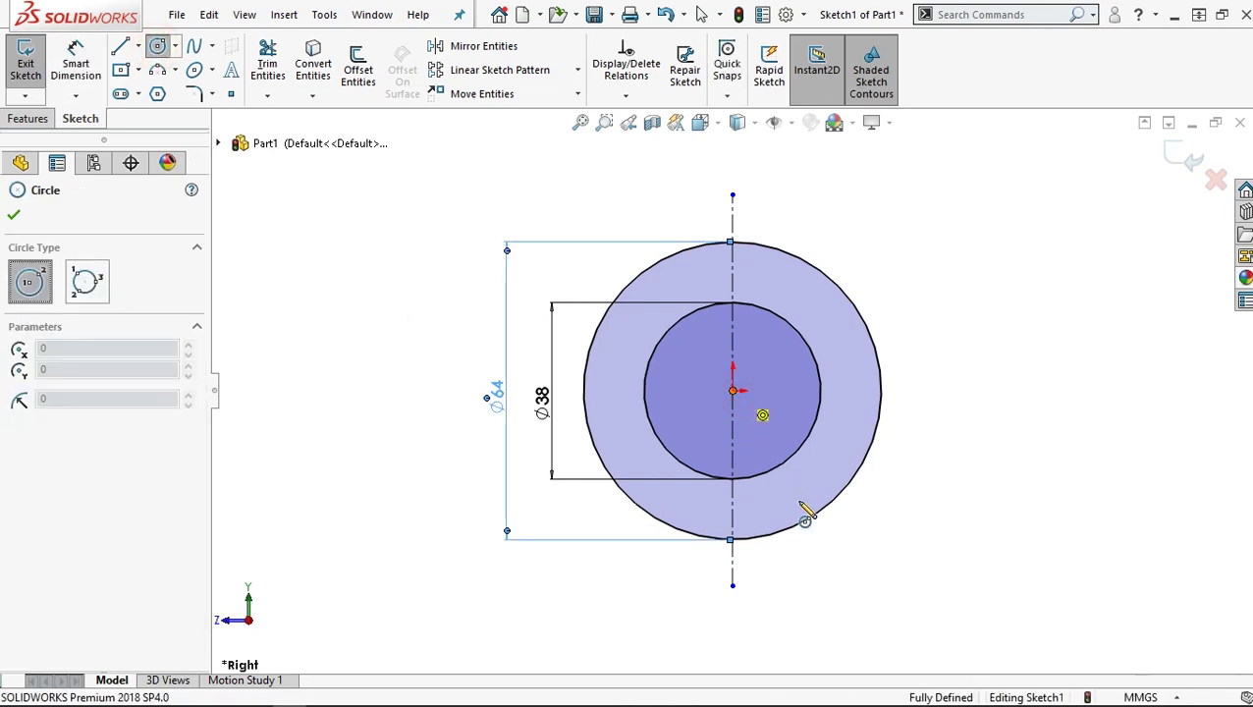
- Add a third concentric circle with a 63 mm radius and zoom out to show the whole sketch
left_click(843, 562)
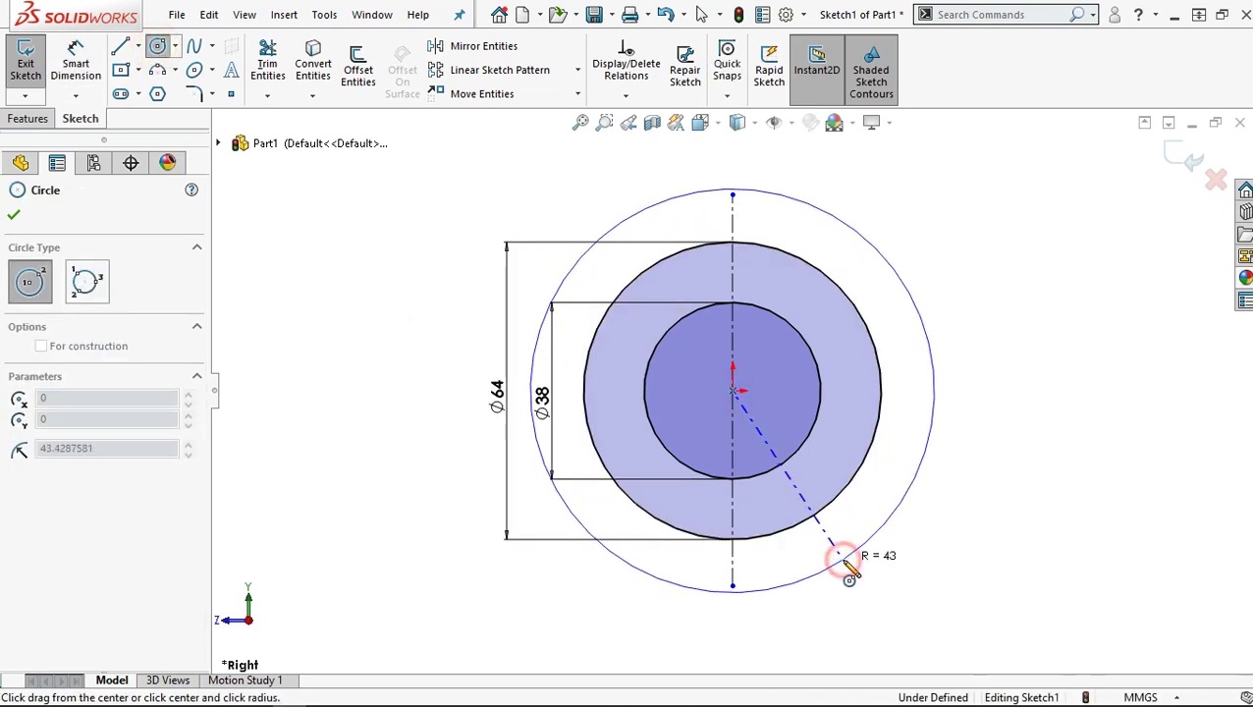
left_click(843, 563)
type("63")
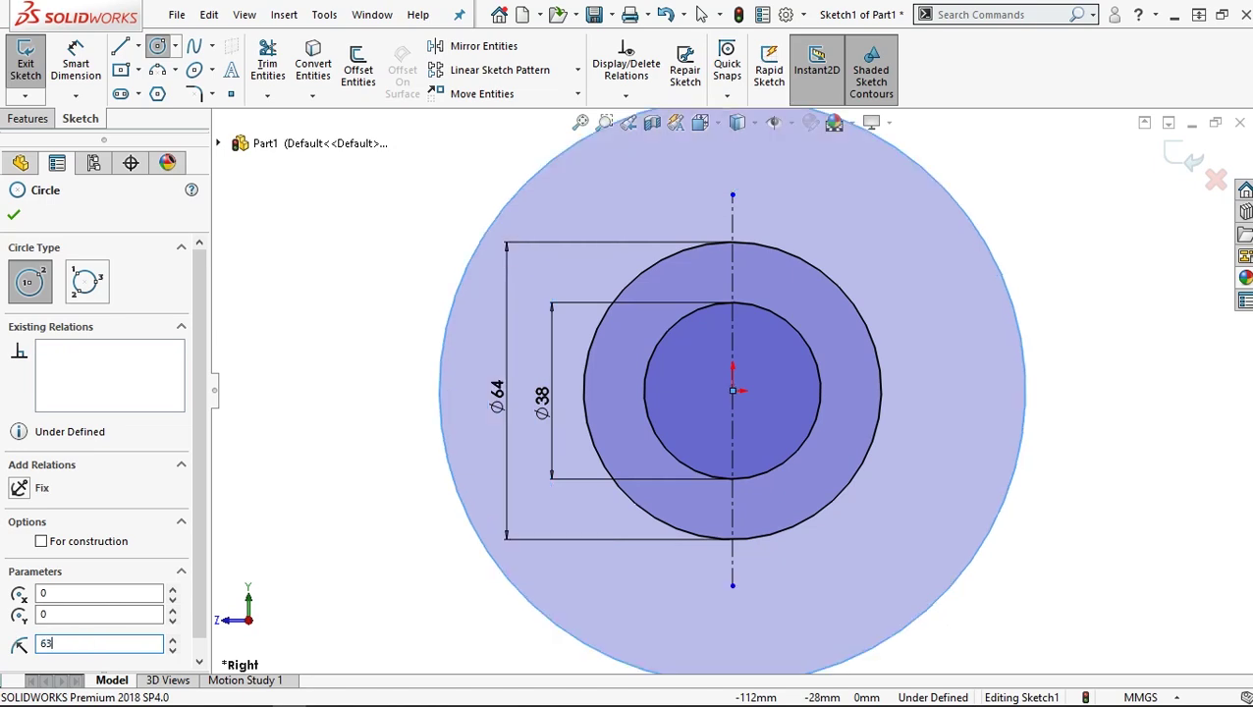
left_click(14, 217)
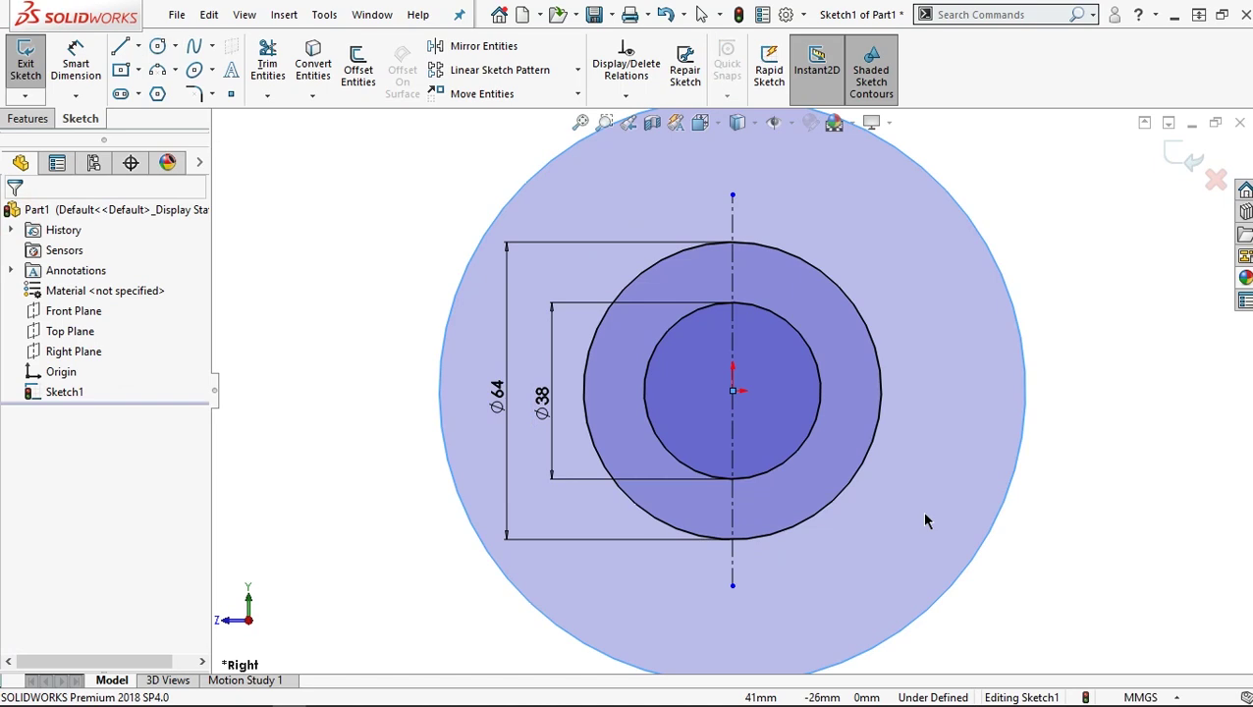
key("z")
key("z")
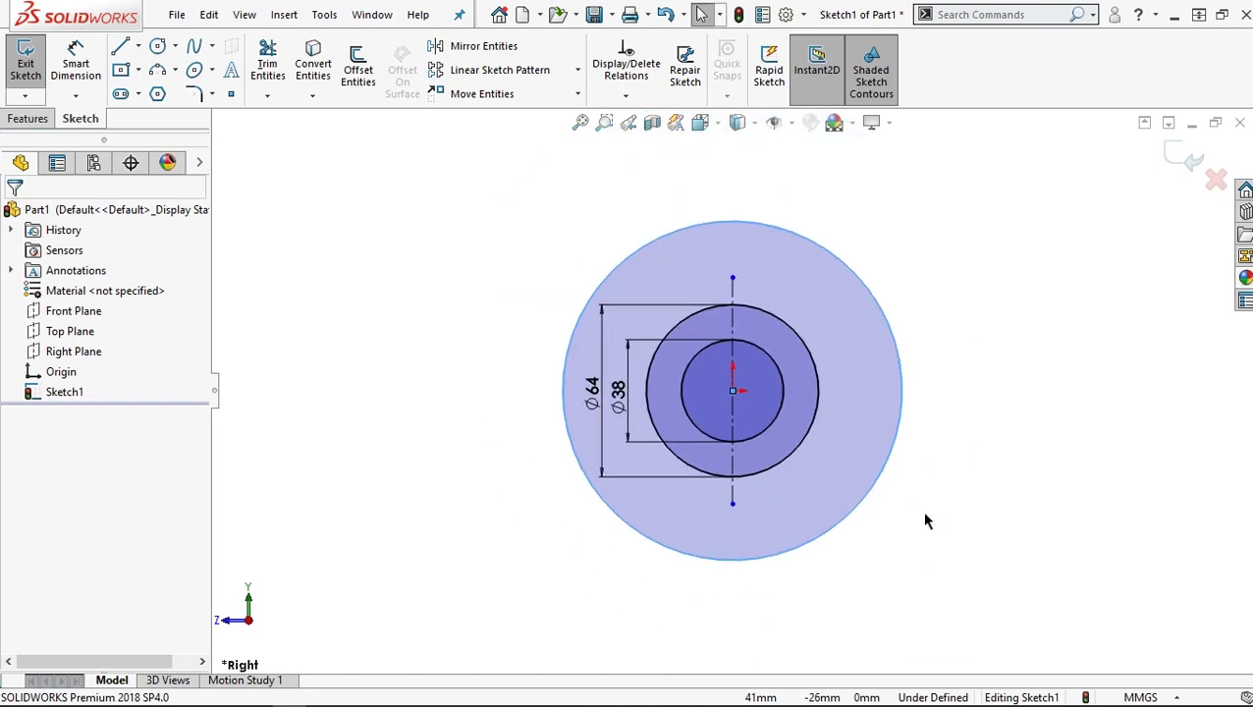
middle_click_drag(921, 482, 900, 440, "ctrl")
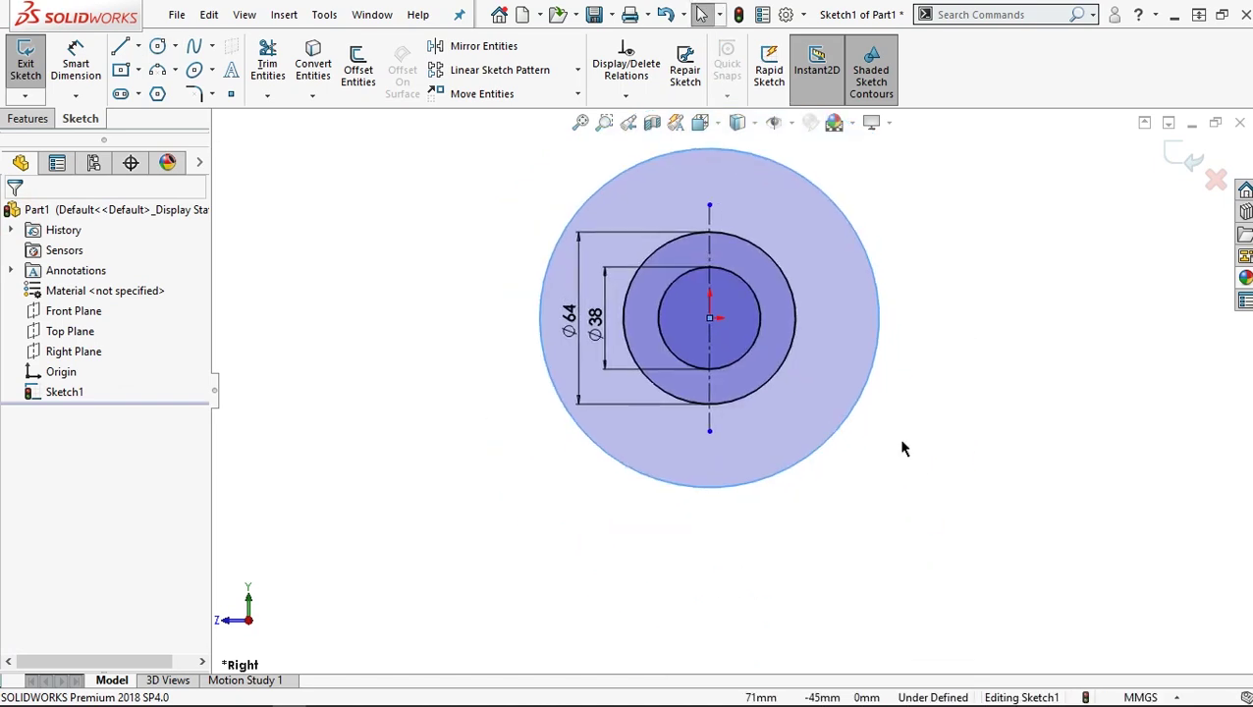
- Draw the right lug lines right from the origin, down, then back left to the outer circle
left_click(710, 318)
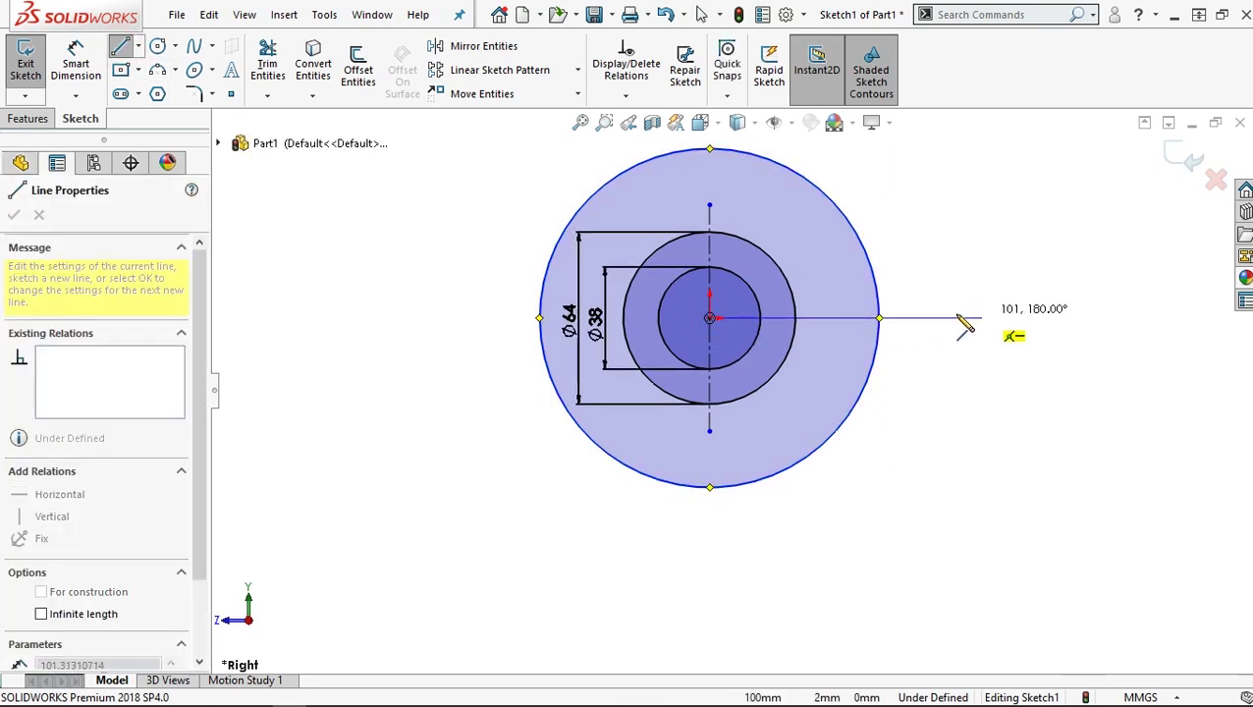
left_click(922, 318)
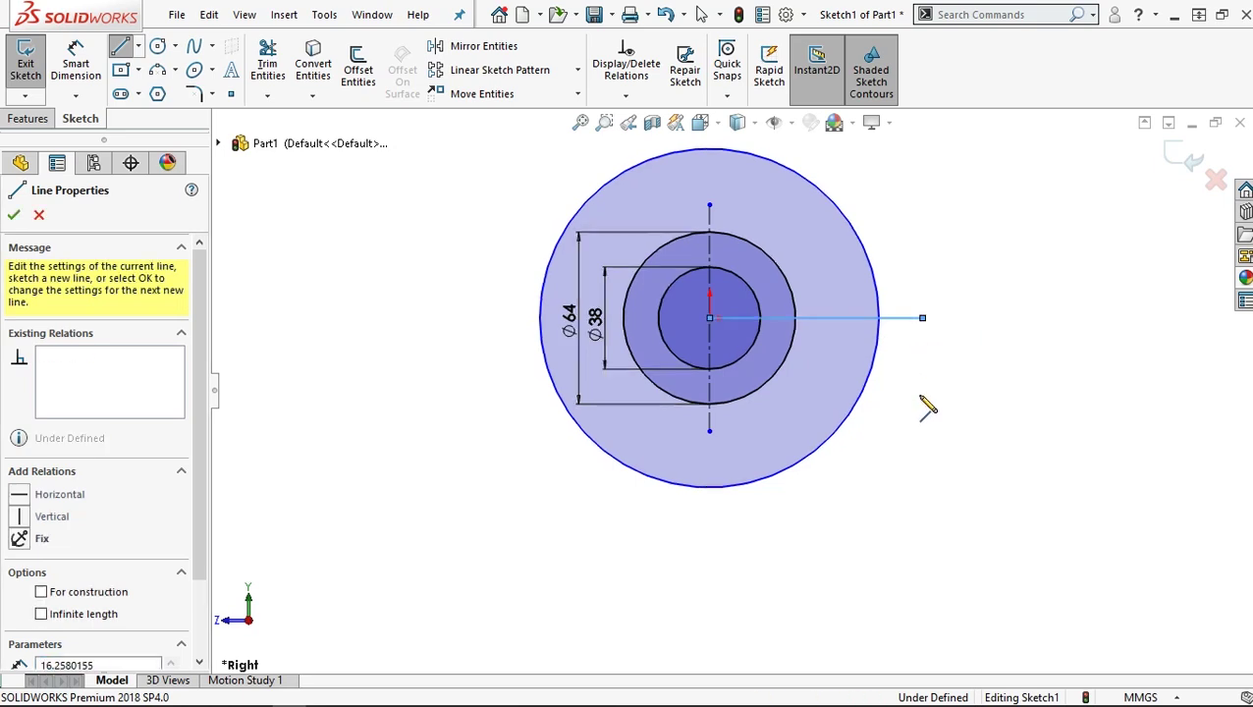
left_click(922, 455)
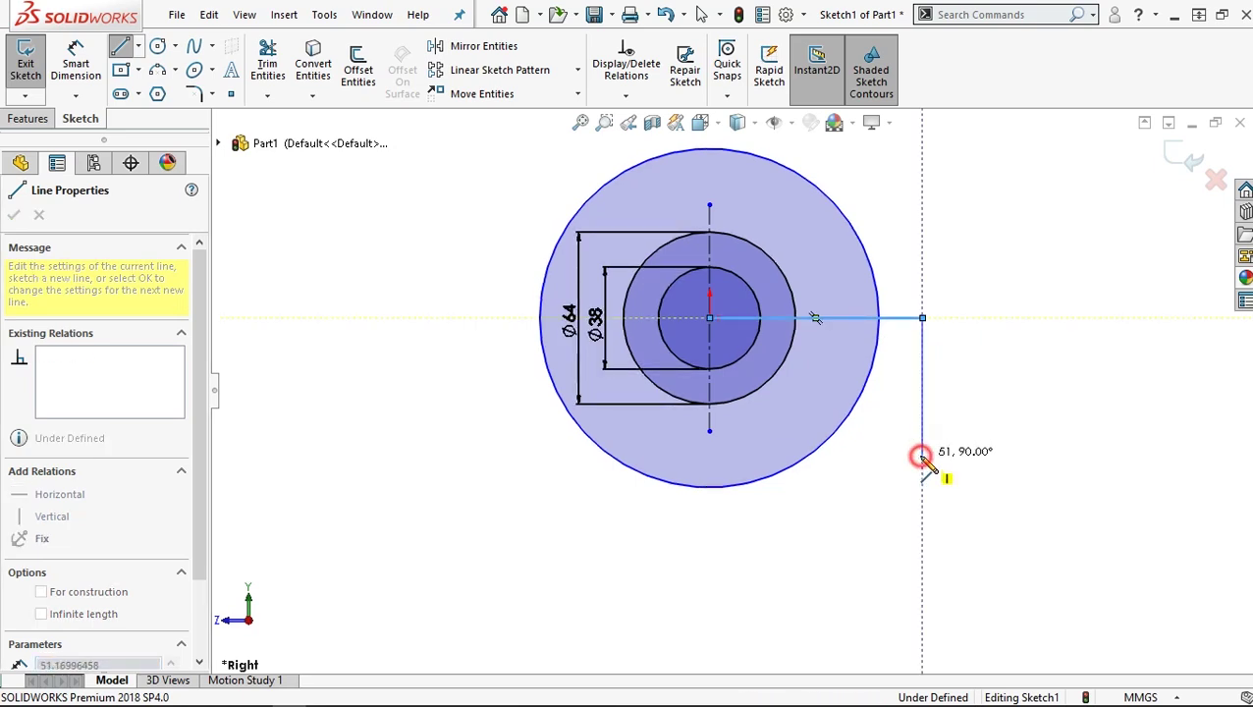
left_click(808, 456)
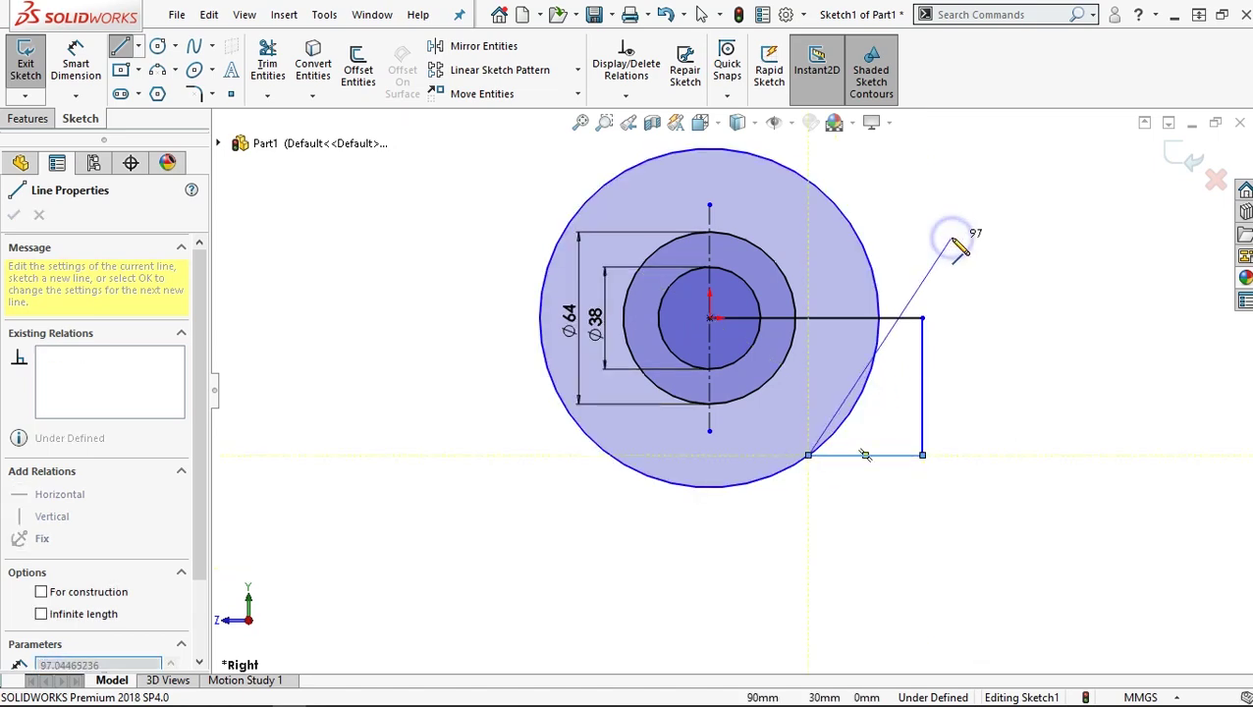
right_click(975, 261)
left_click(987, 253)
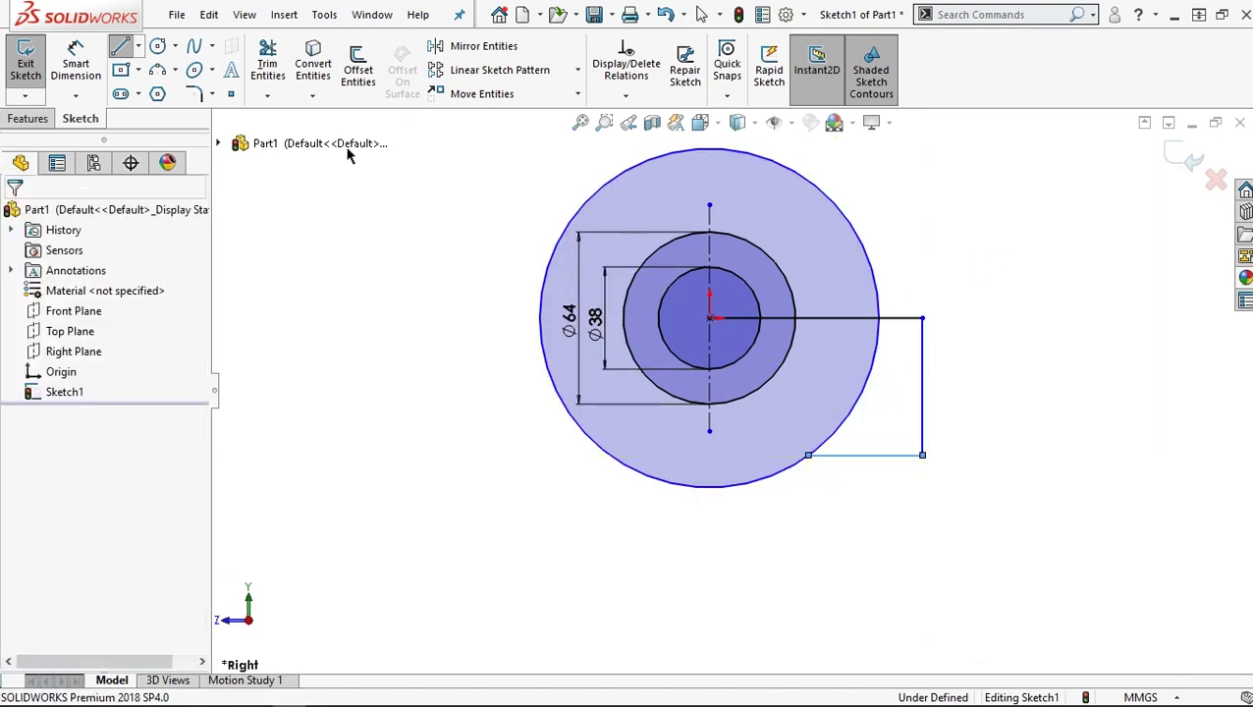
left_click(77, 65)
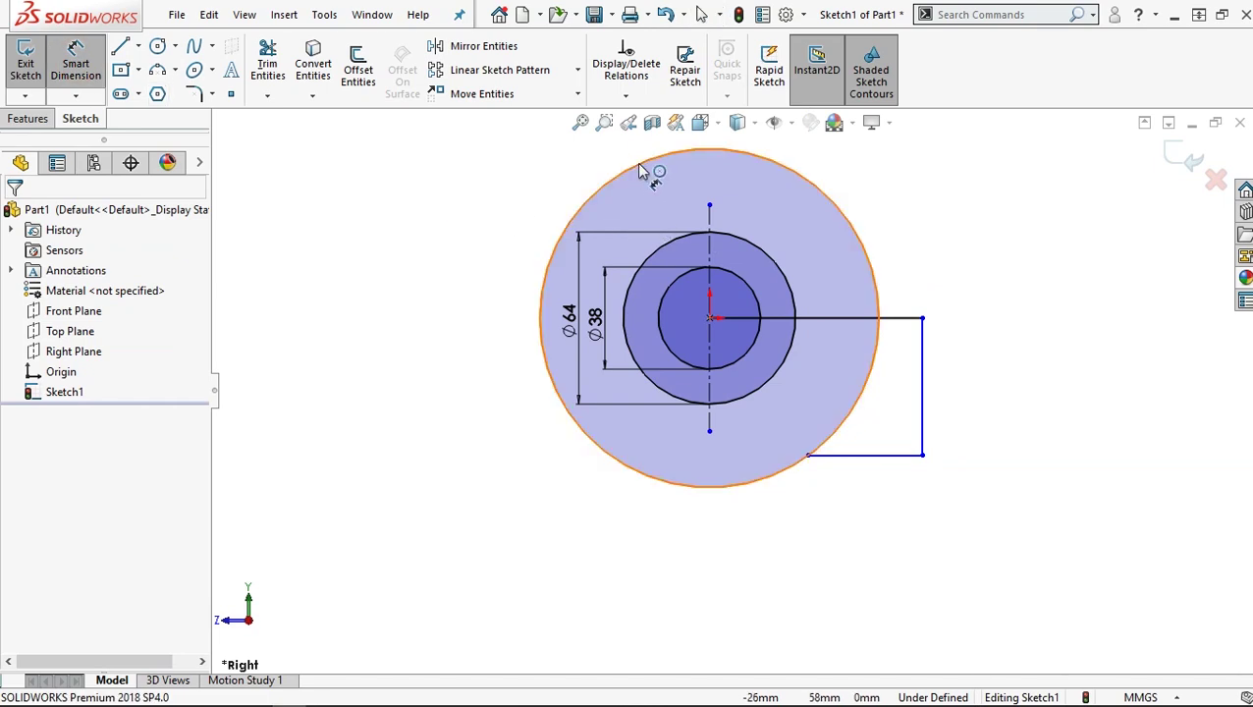
- Dimension the outer circle to Ø126 mm and the lug's vertical line to 50 mm
left_click(550, 261)
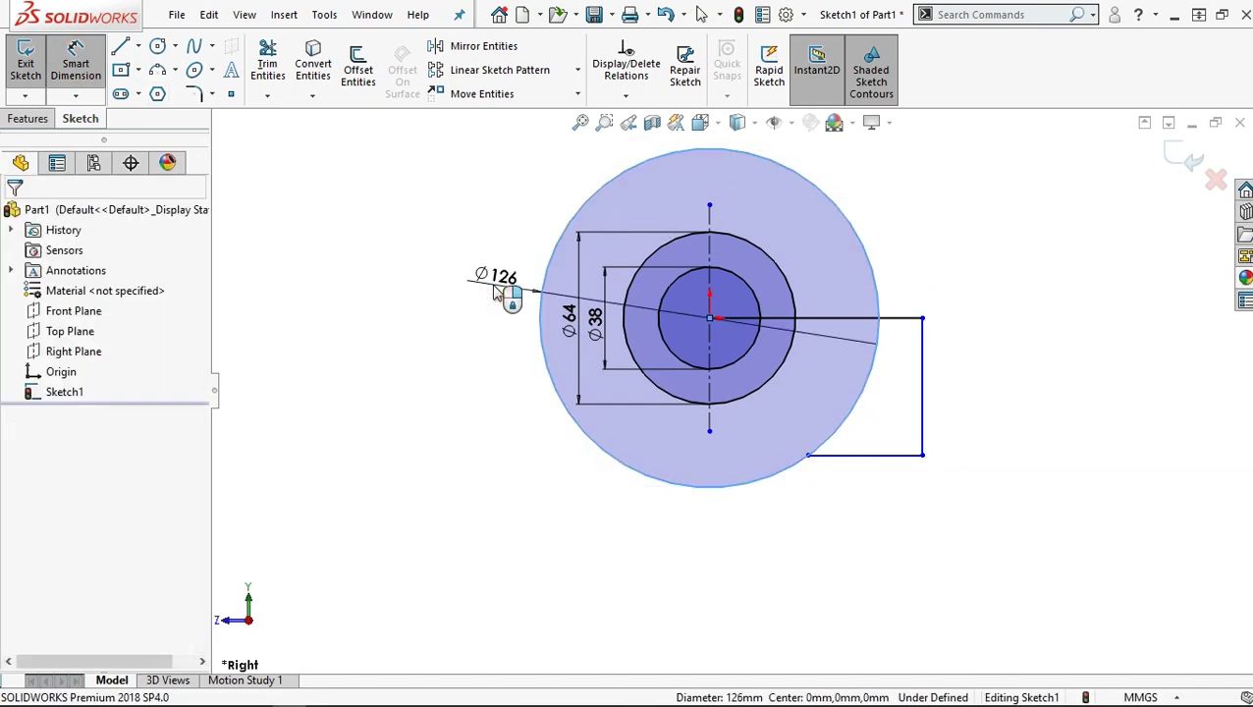
left_click(494, 287)
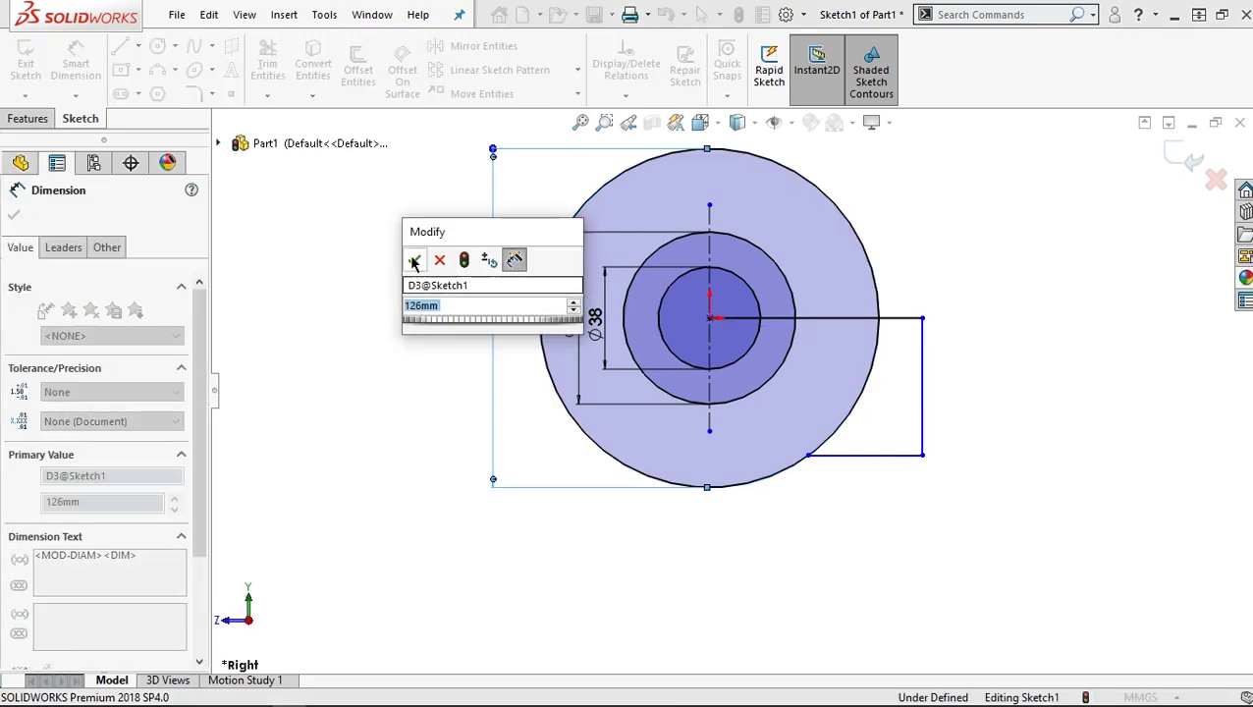
left_click(413, 260)
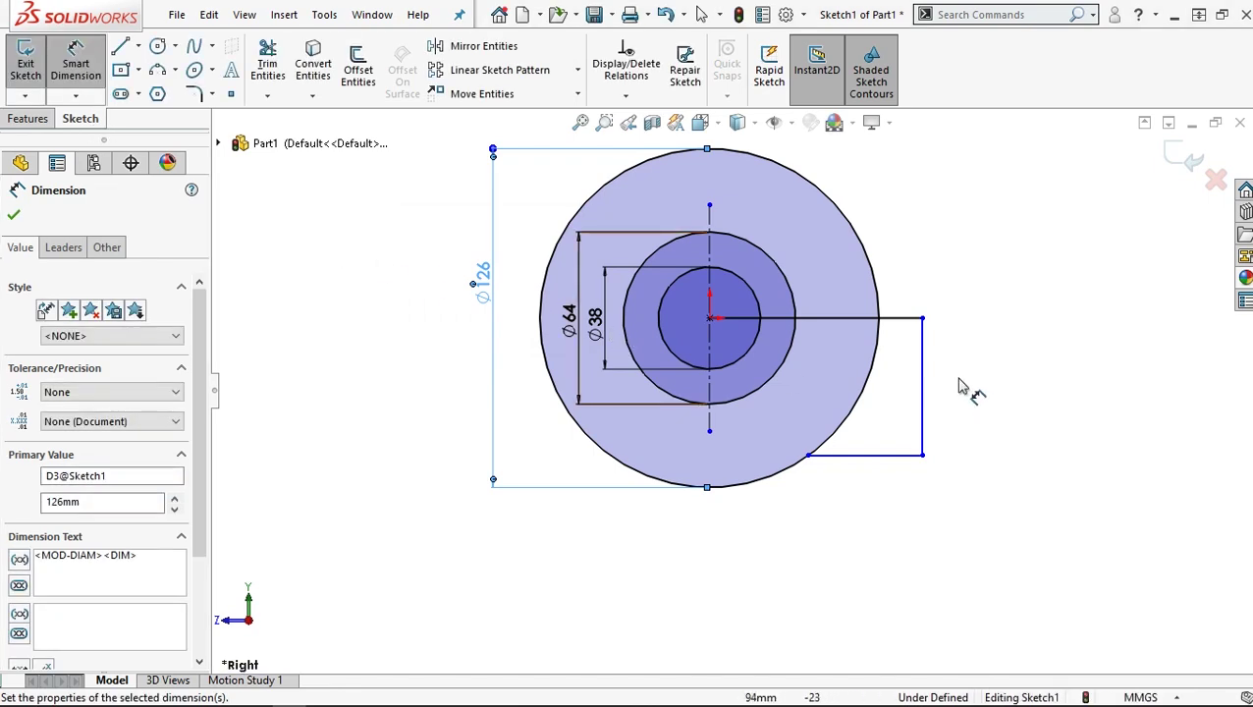
left_click(928, 379)
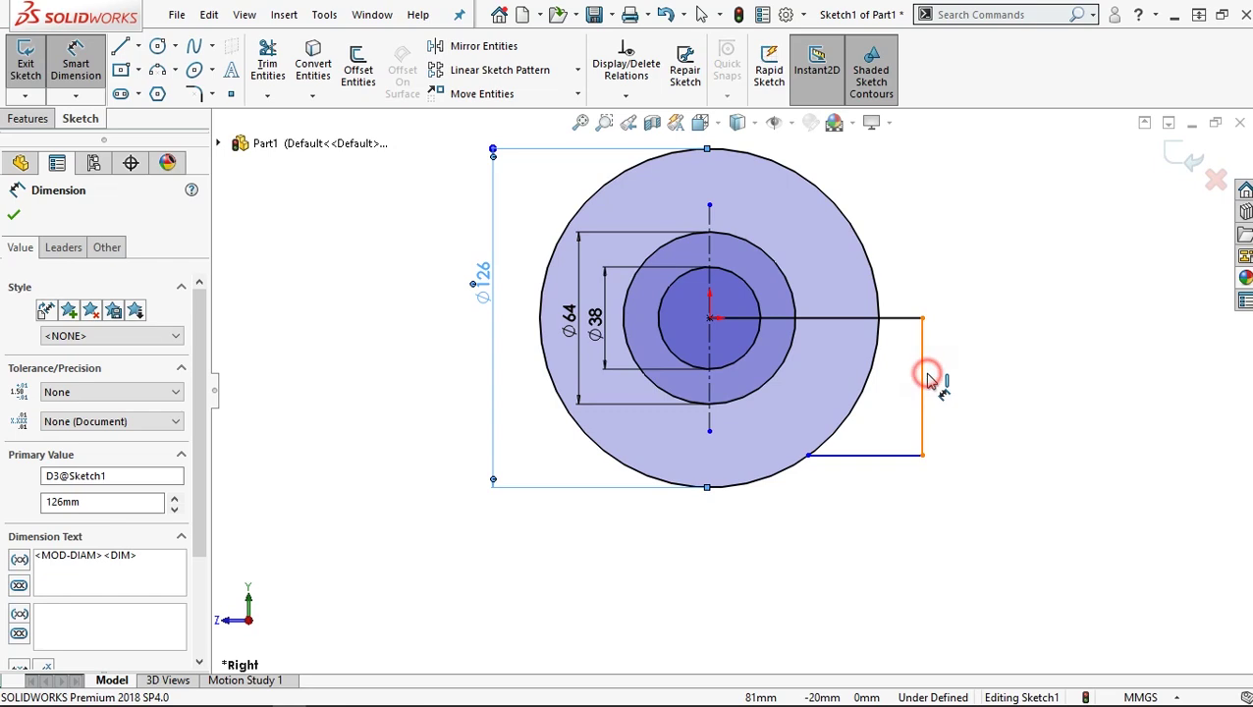
left_click(987, 382)
type("50")
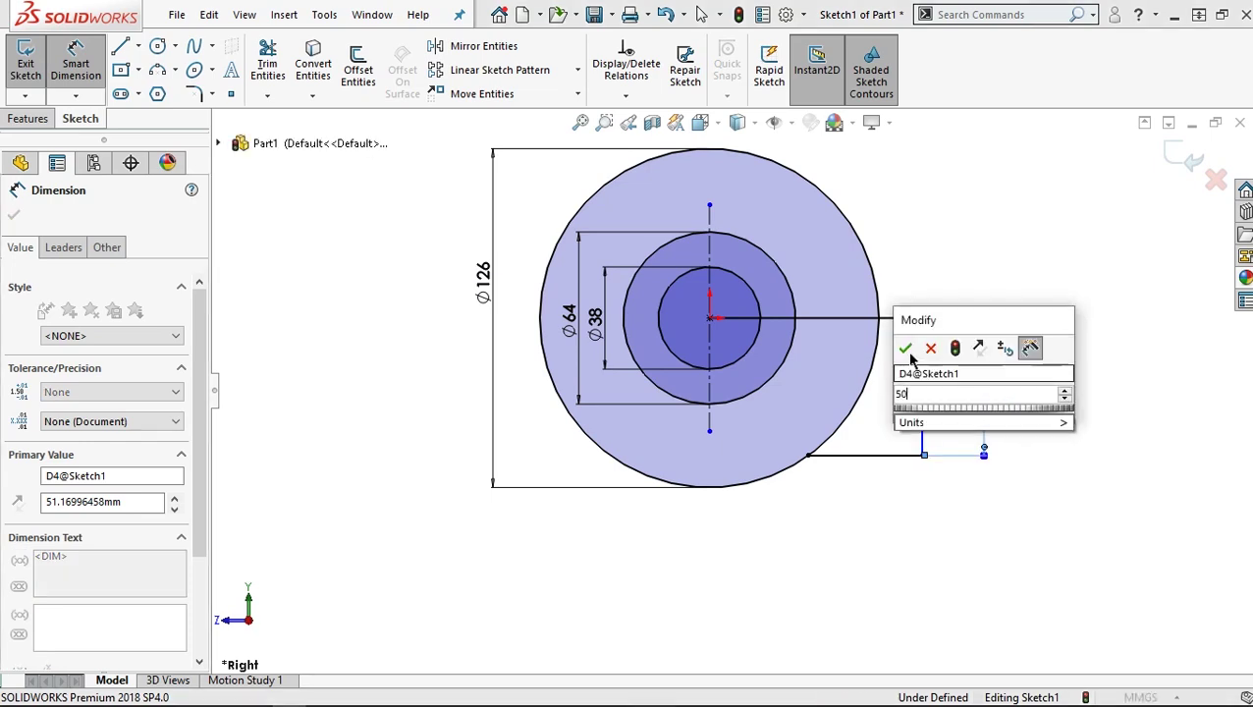
left_click(904, 341)
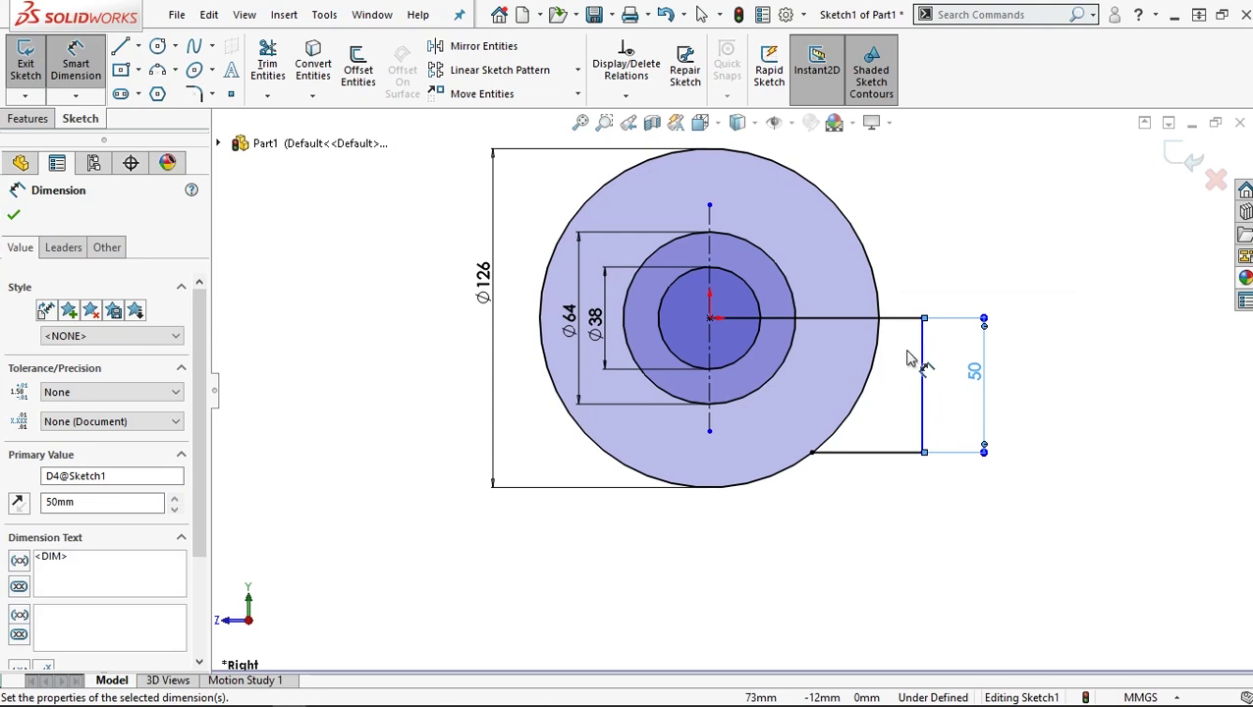
left_click(267, 95)
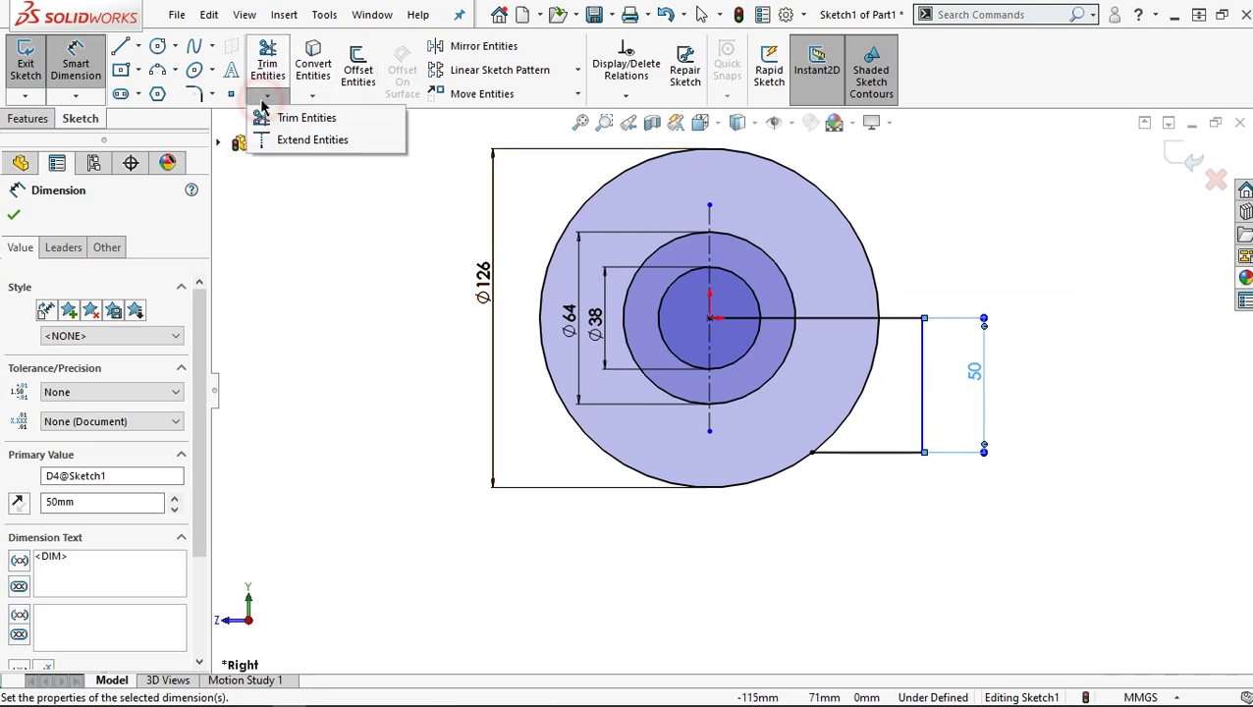
- Extend the vertical centreline down to the outer circle
left_click(295, 140)
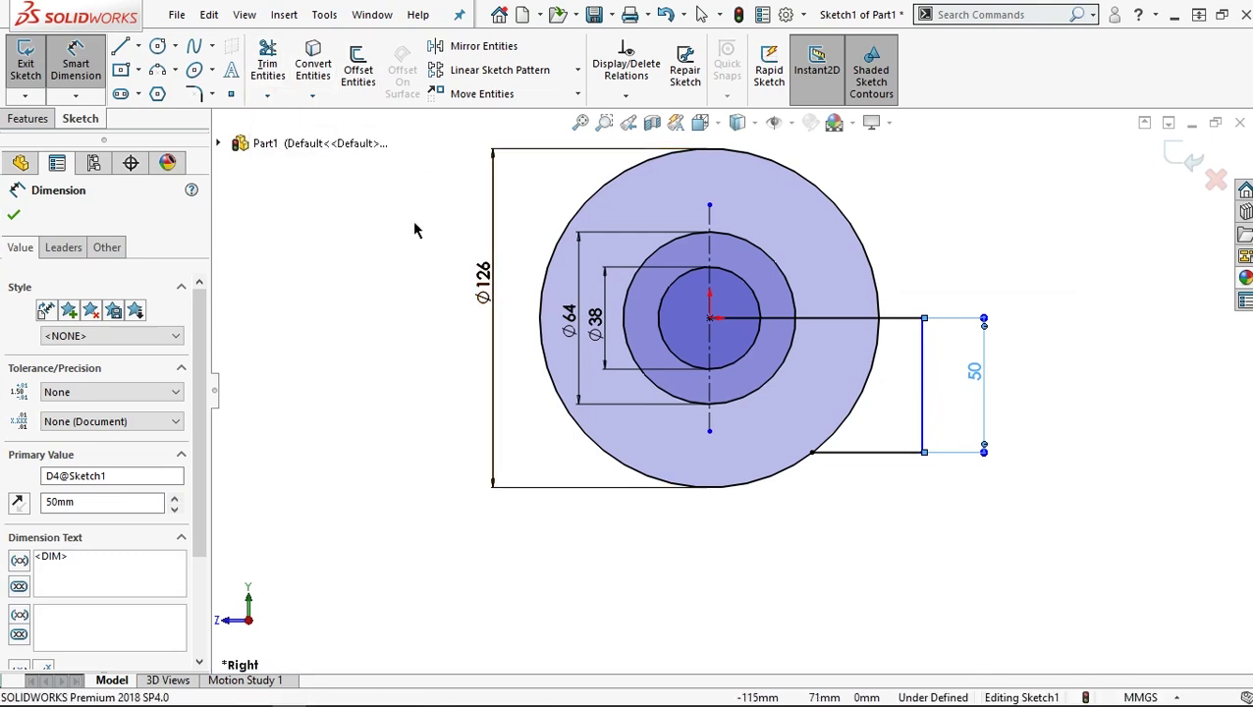
left_click(708, 425)
left_click(678, 383)
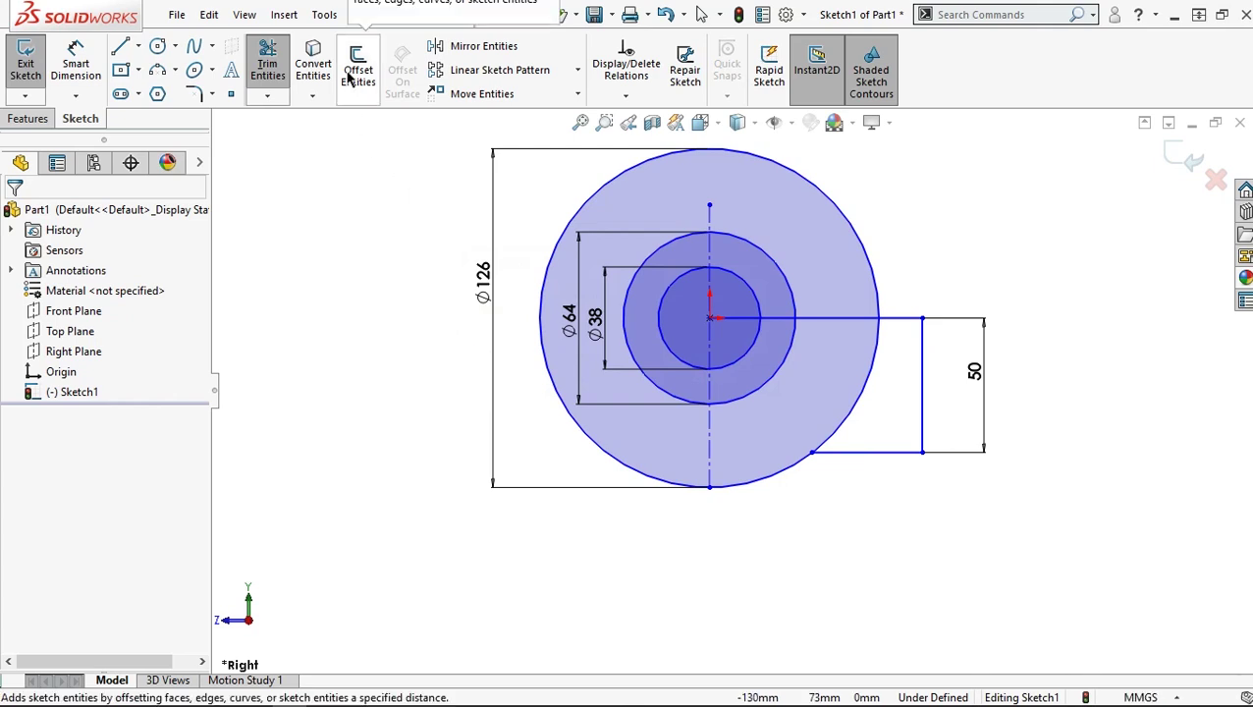
- Trim away the outer circle's arc between the right lug's lines
left_click(269, 95)
left_click(291, 120)
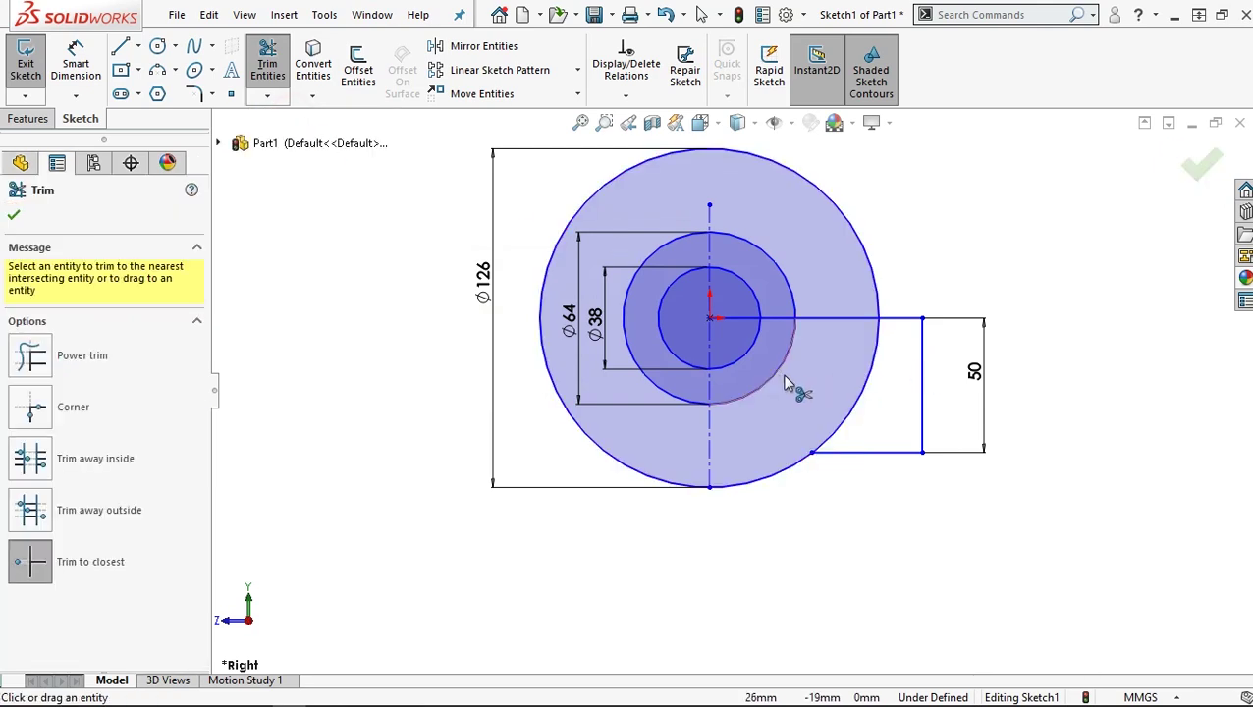
left_click(841, 428)
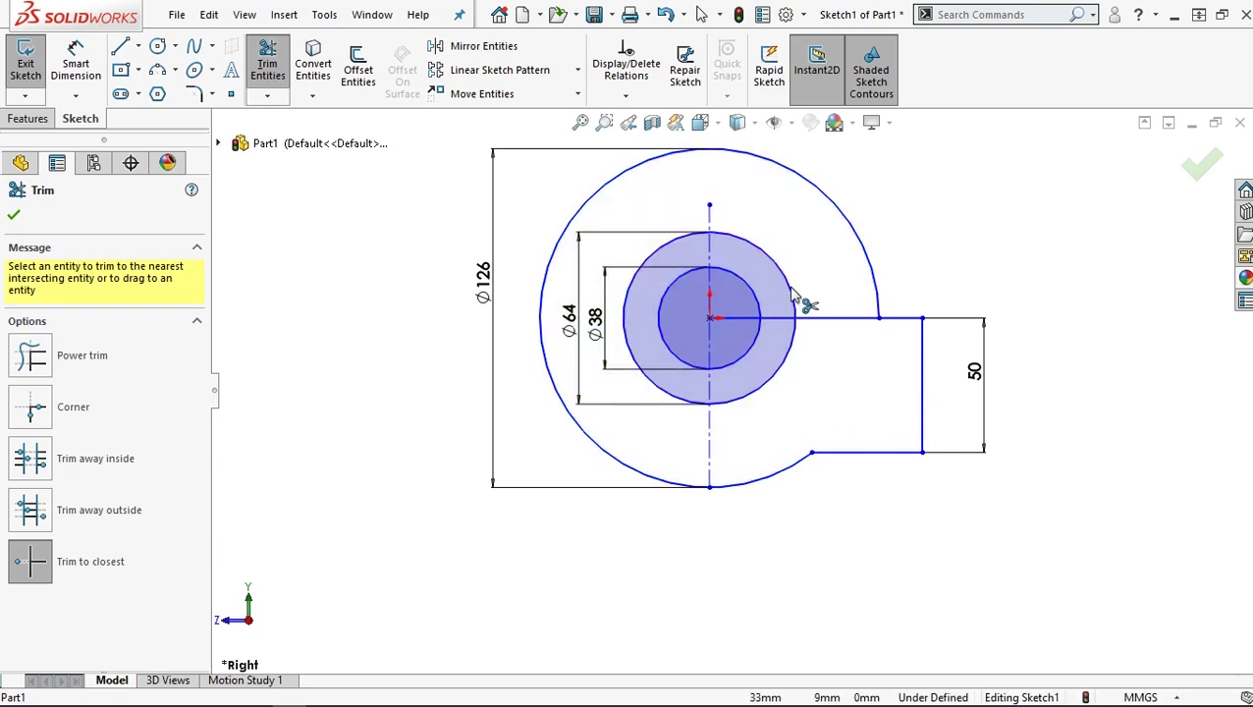
left_click(485, 46)
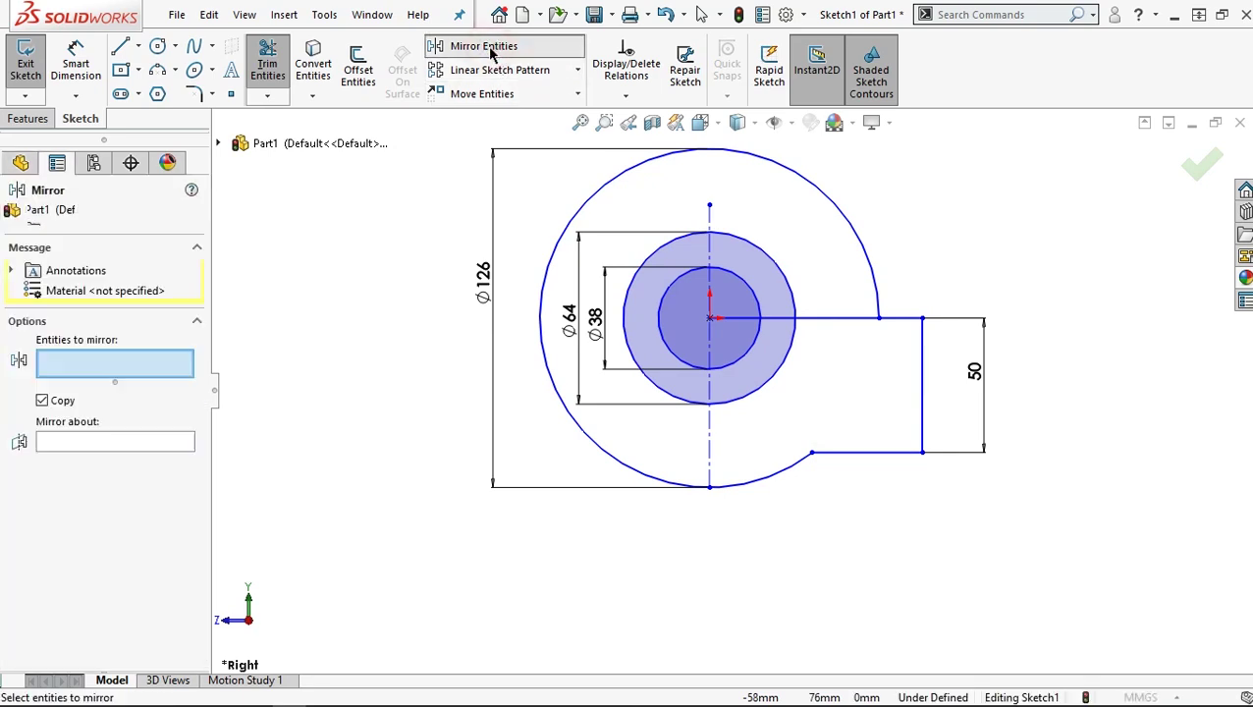
- Mirror the lug's top, vertical and bottom lines about the vertical centreline to the left
left_click(118, 441)
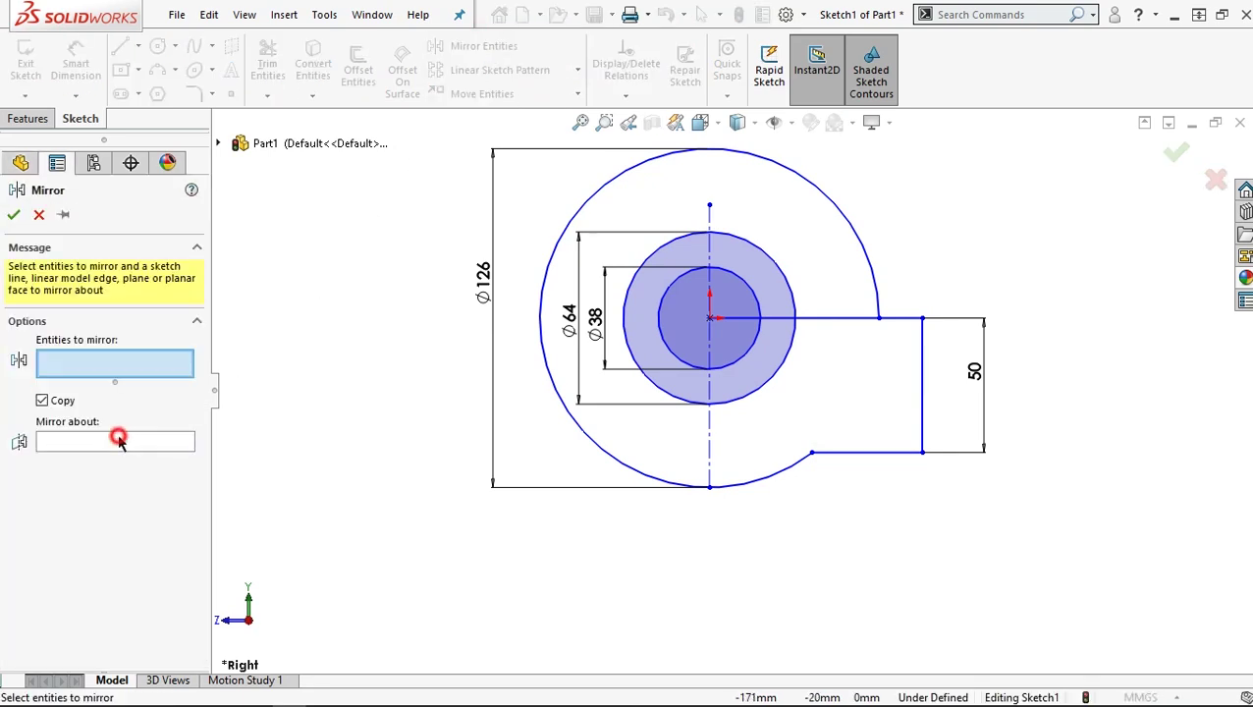
left_click(711, 444)
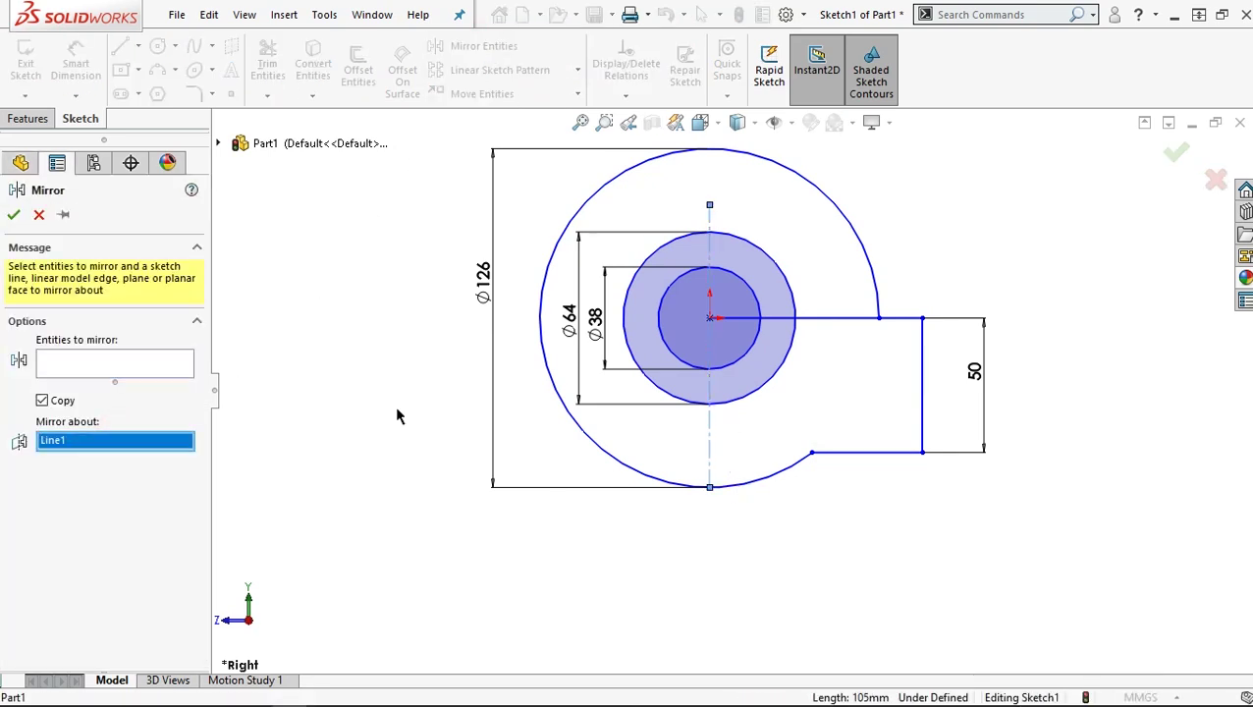
left_click(68, 366)
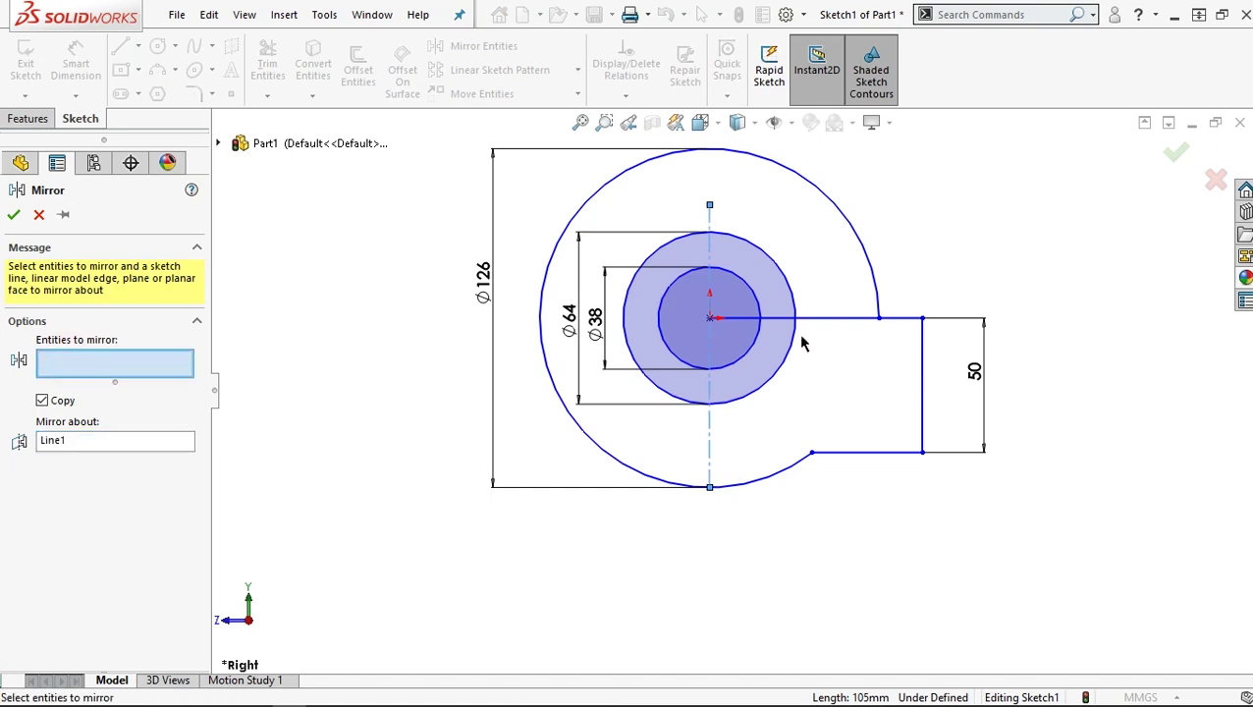
left_click(850, 325)
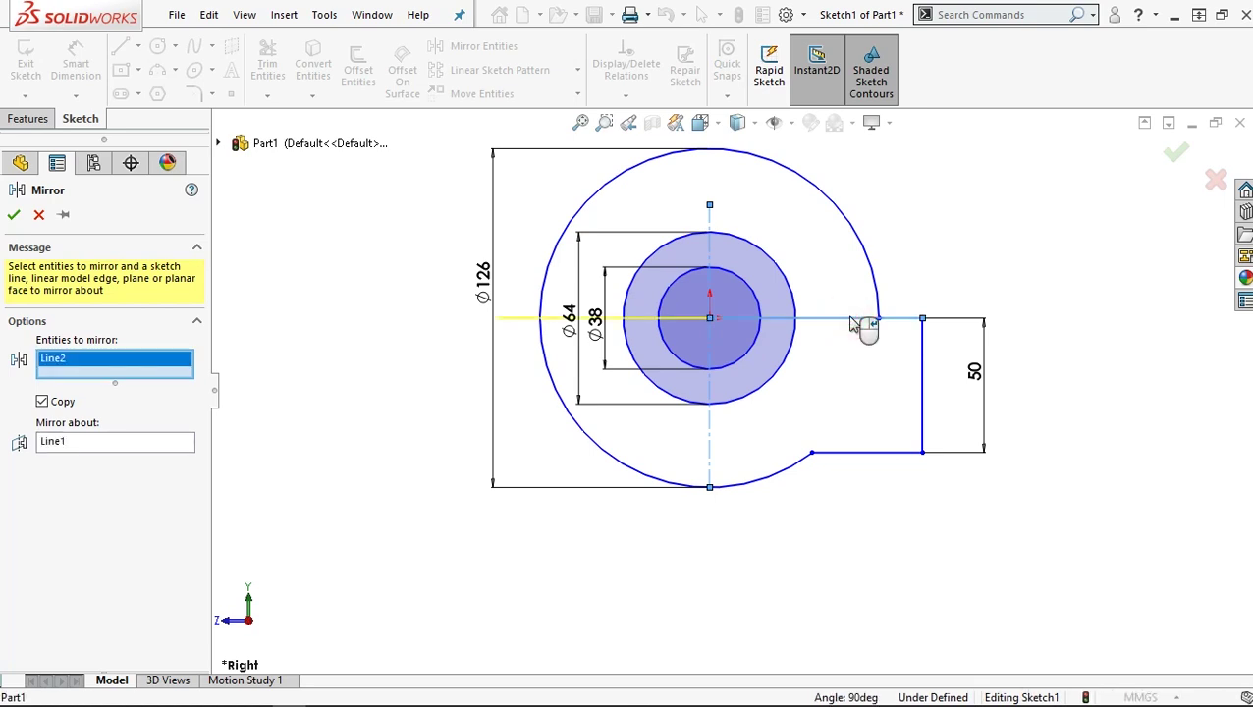
left_click(924, 393)
left_click(864, 452)
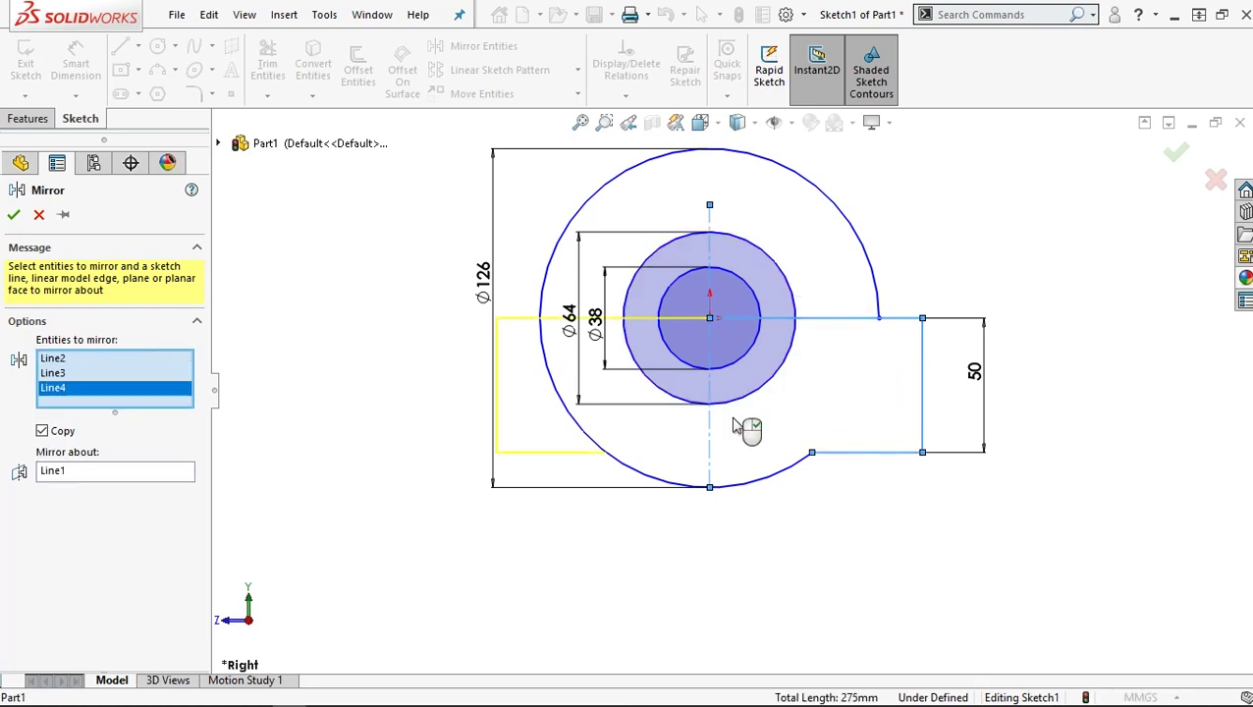
left_click(19, 215)
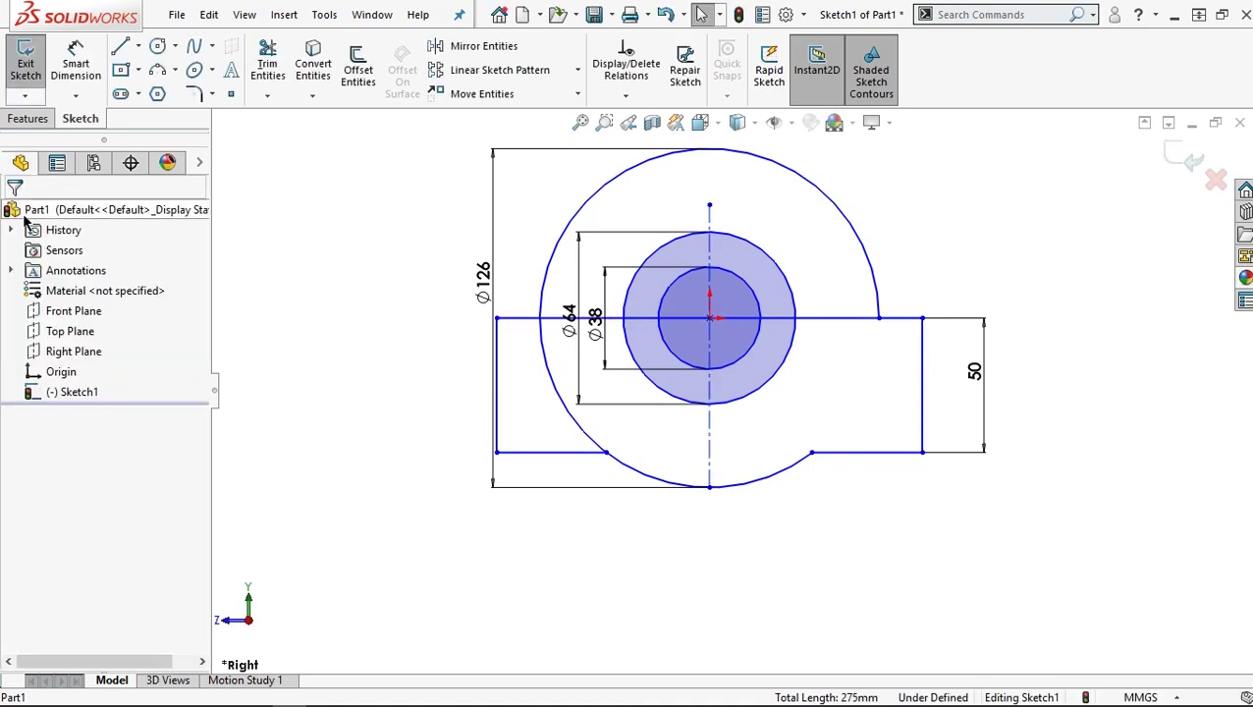
left_click(266, 65)
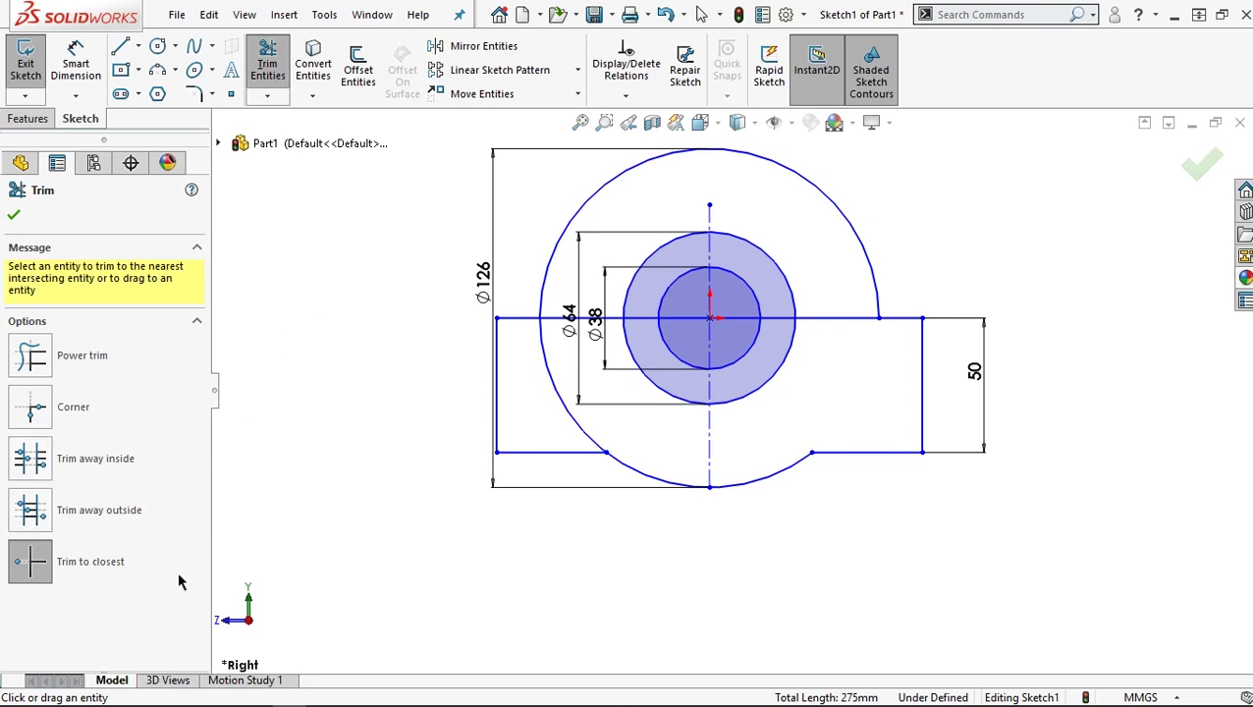
- Trim the left lug arc, the upper halves of the Ø126, Ø64 and Ø38 circles, and the bore-crossing lines
left_click(547, 374)
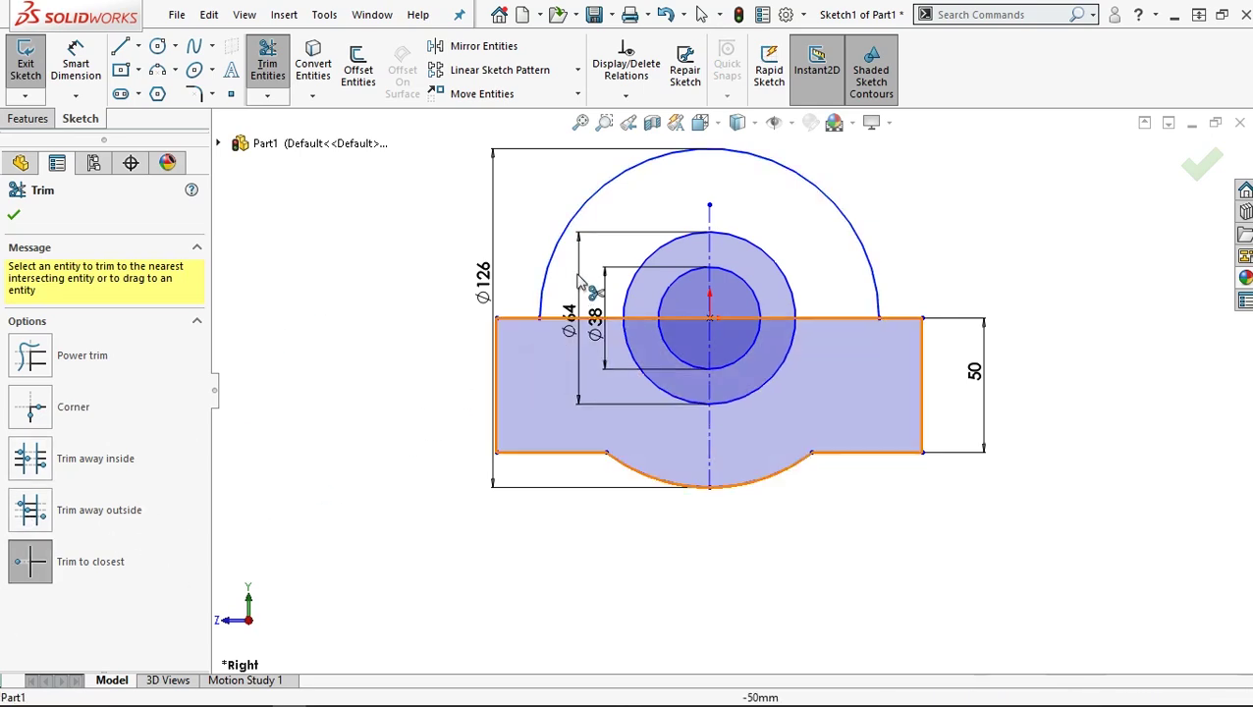
left_click(573, 219)
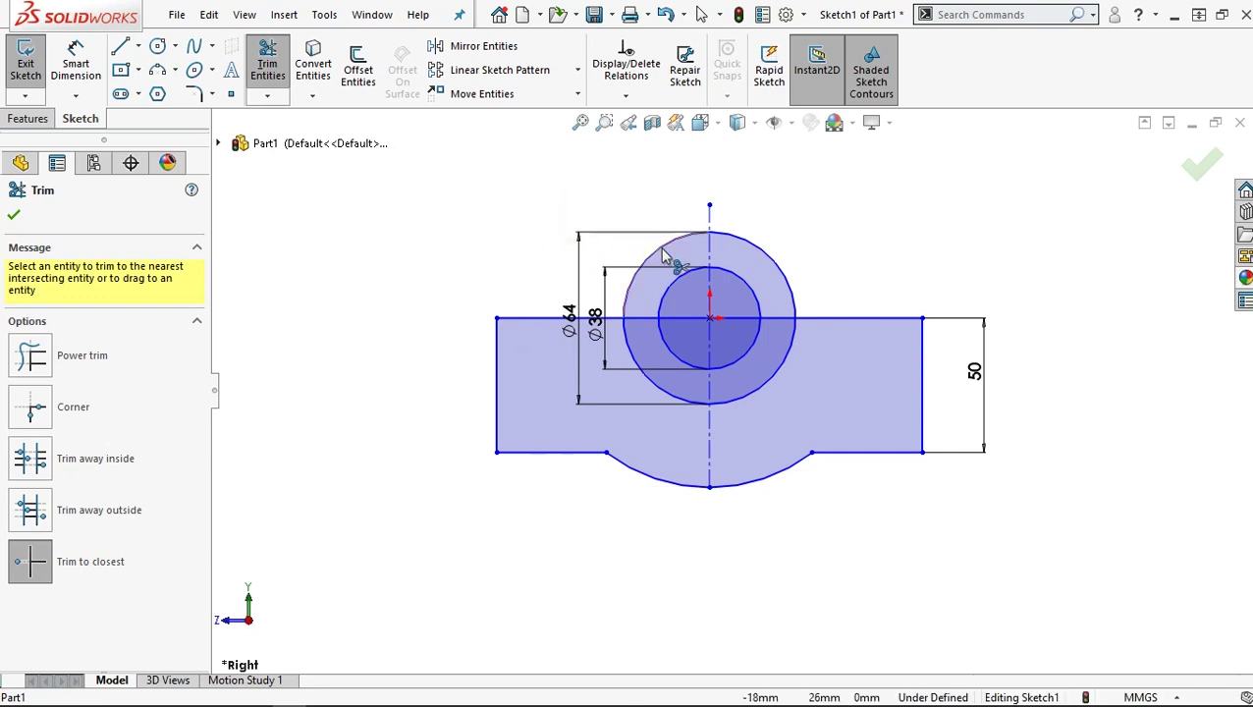
left_click(663, 251)
left_click(678, 280)
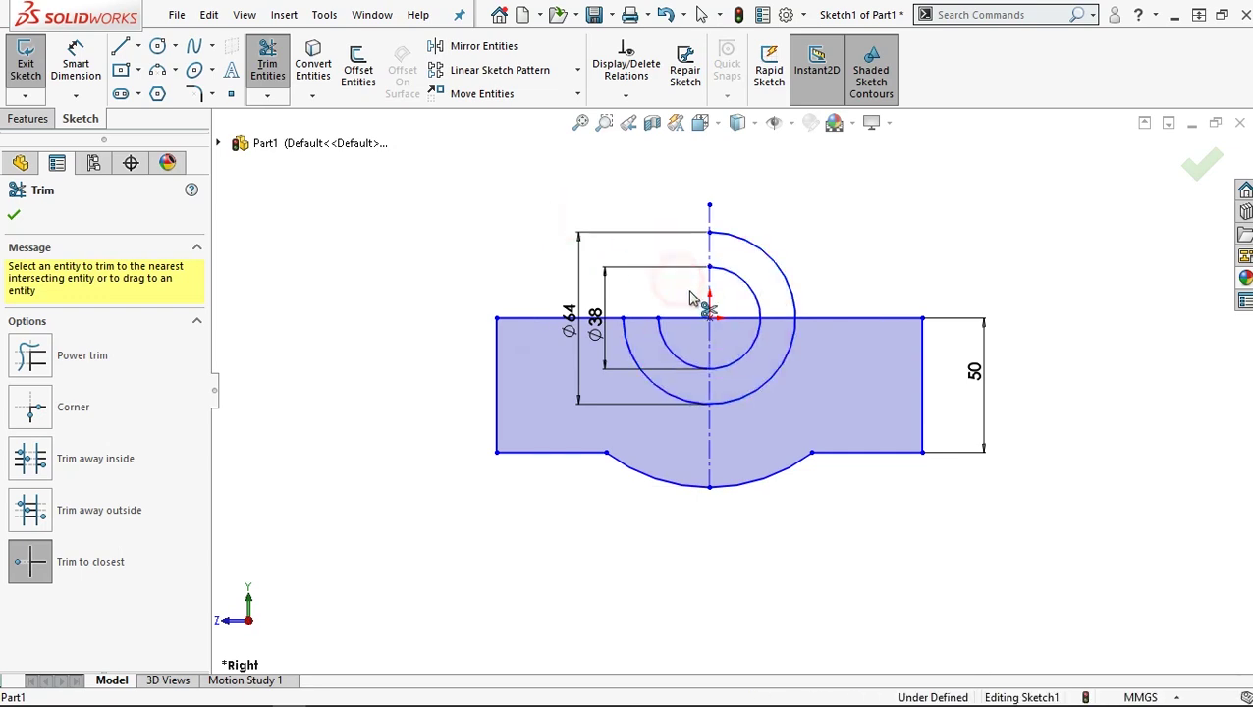
left_click(754, 299)
left_click(776, 267)
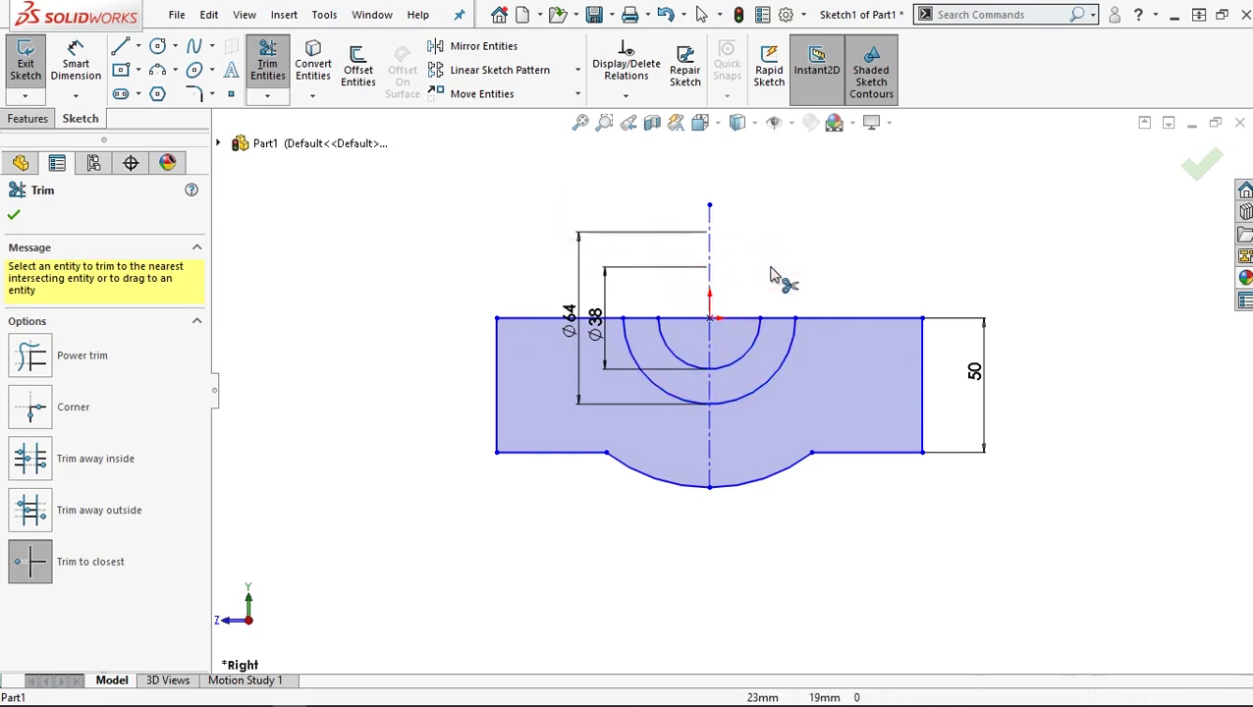
left_click(737, 320)
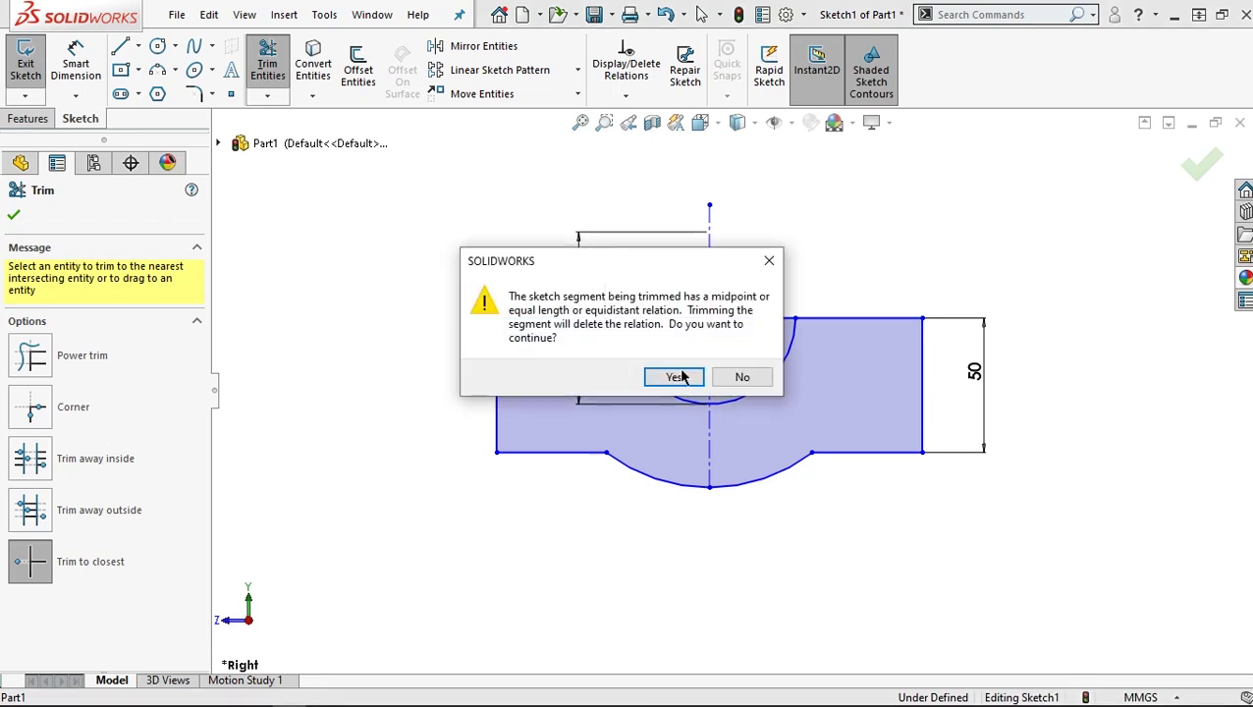
left_click(682, 376)
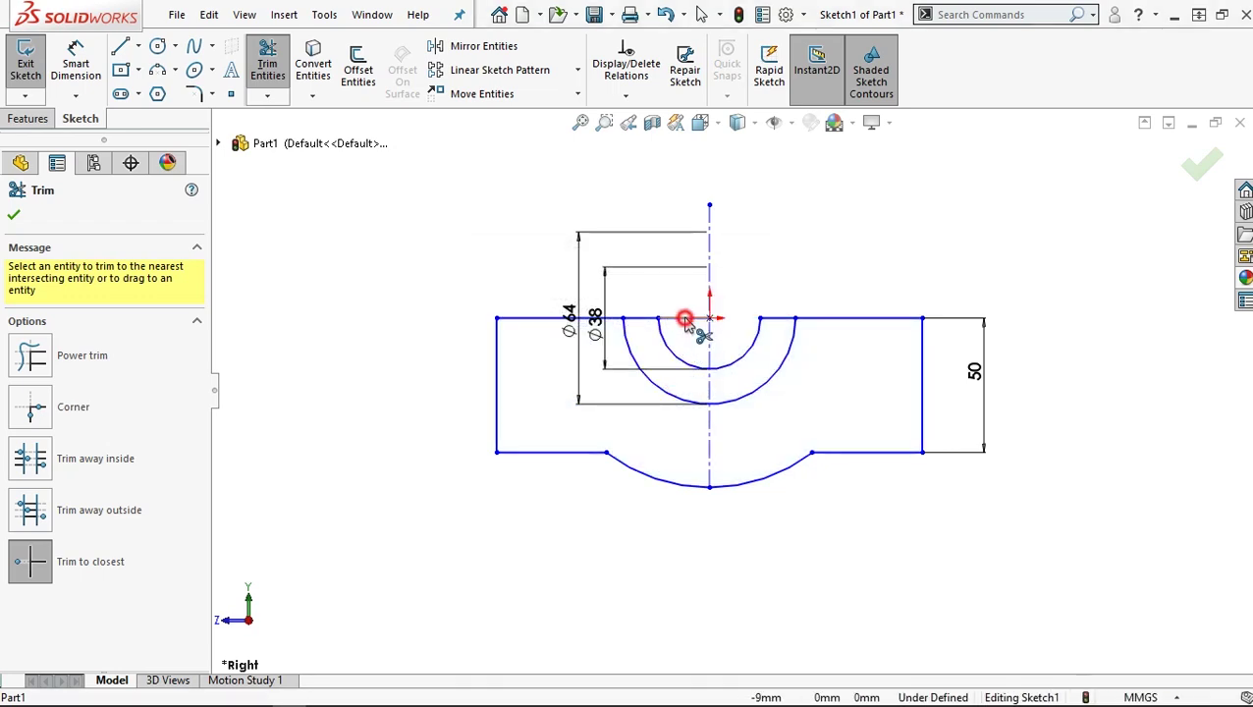
left_click(684, 319)
left_click(14, 214)
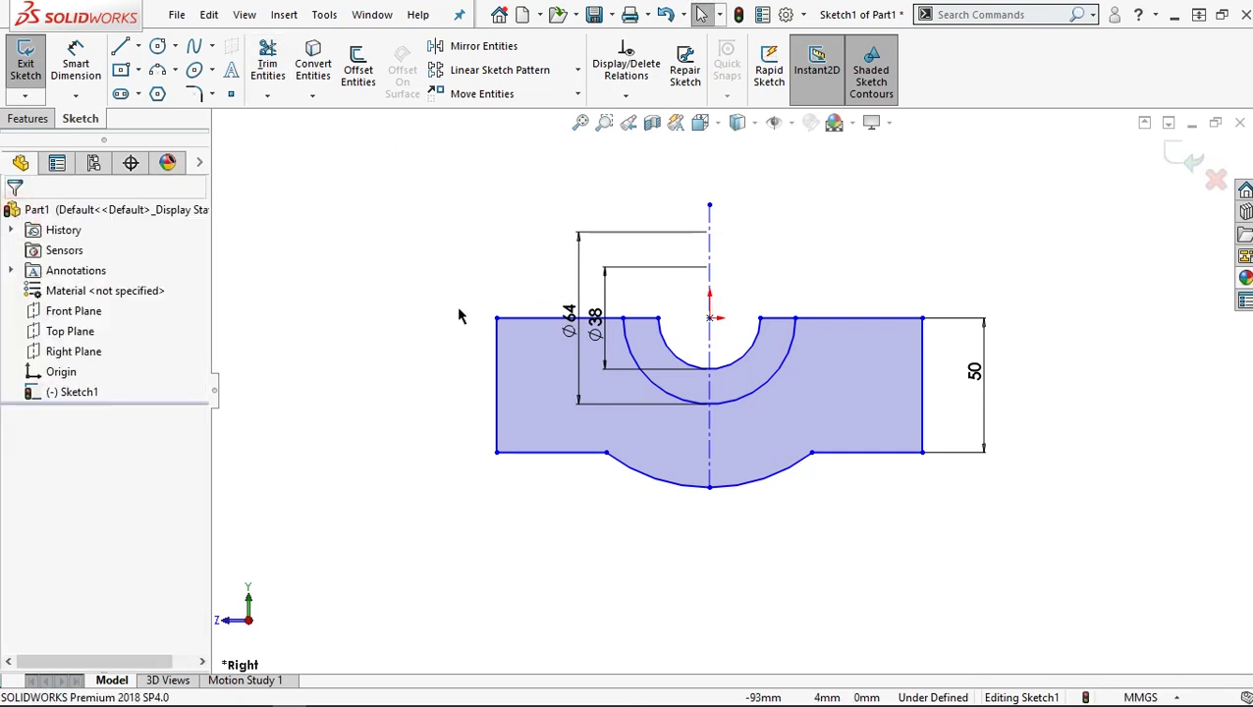
- Dimension the left top edge and change its width from 60 to 69 mm
left_click(78, 67)
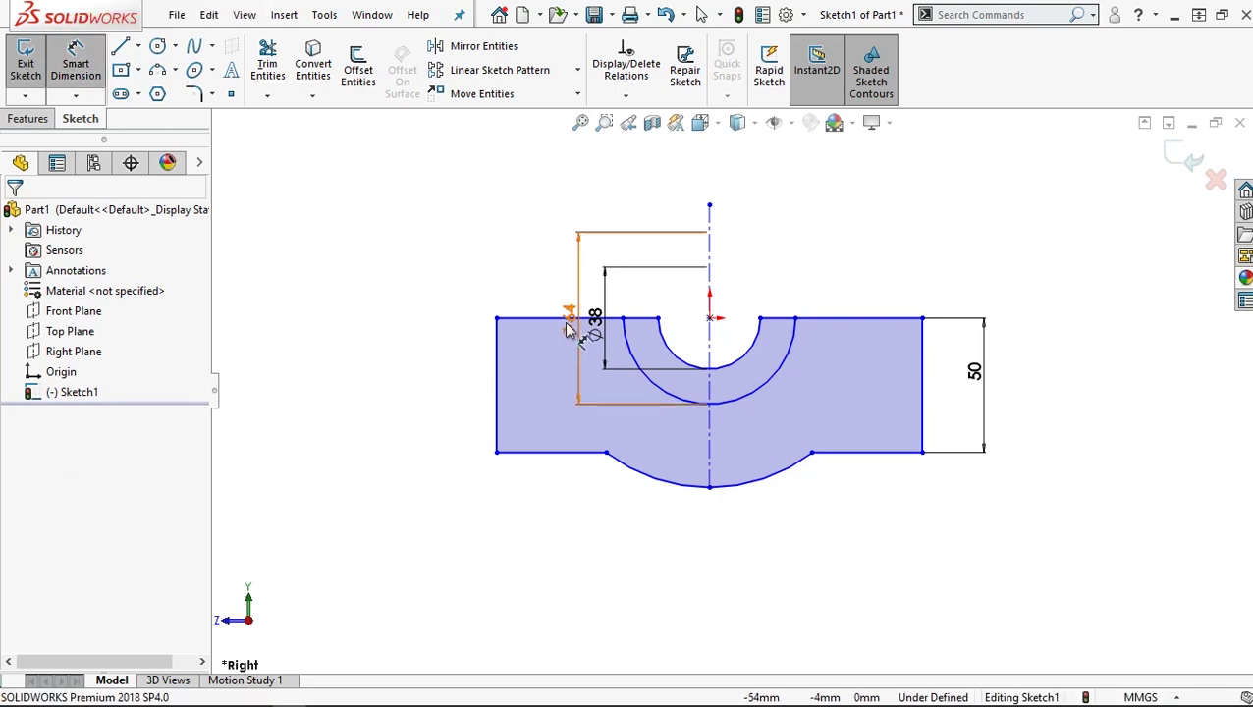
left_click(558, 230)
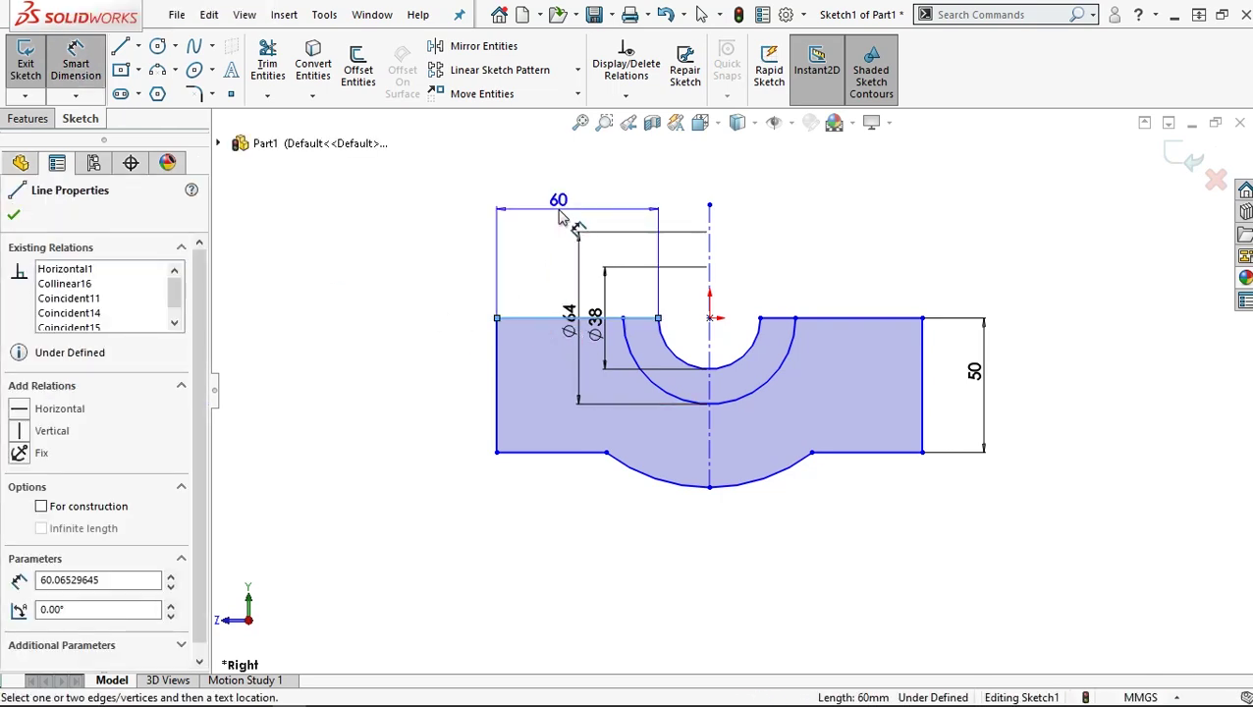
left_click(563, 218)
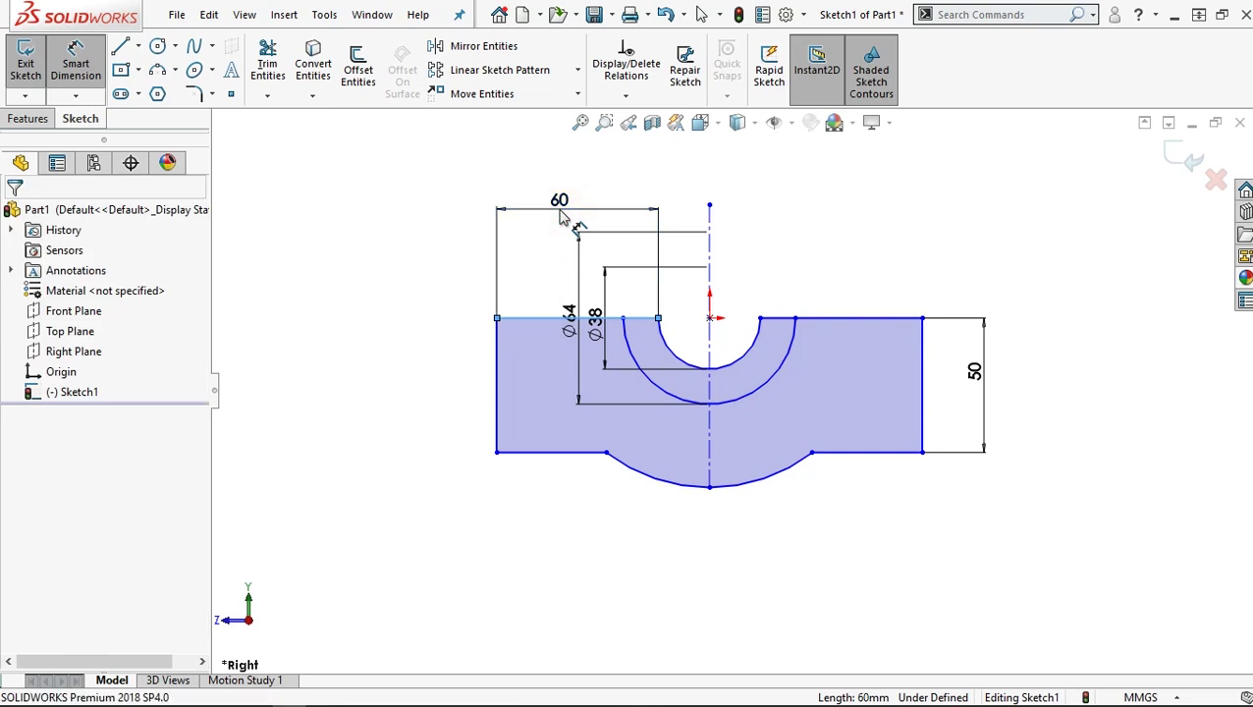
double_click(565, 214)
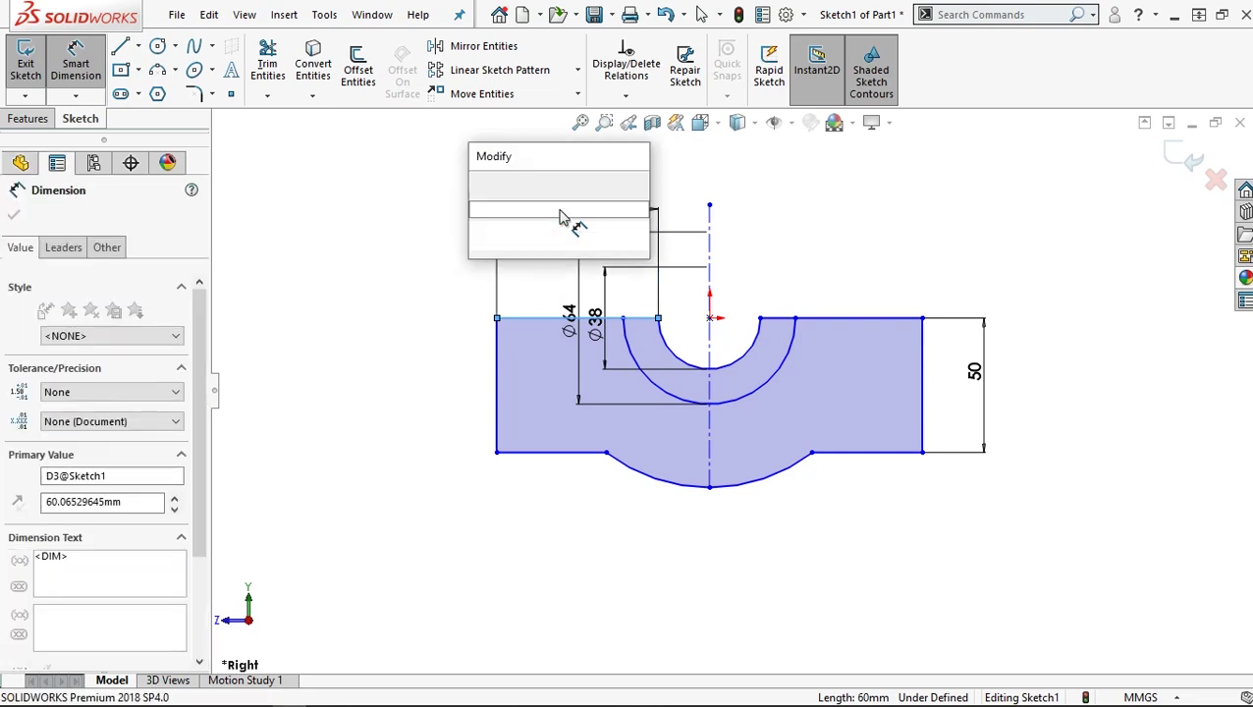
type("69")
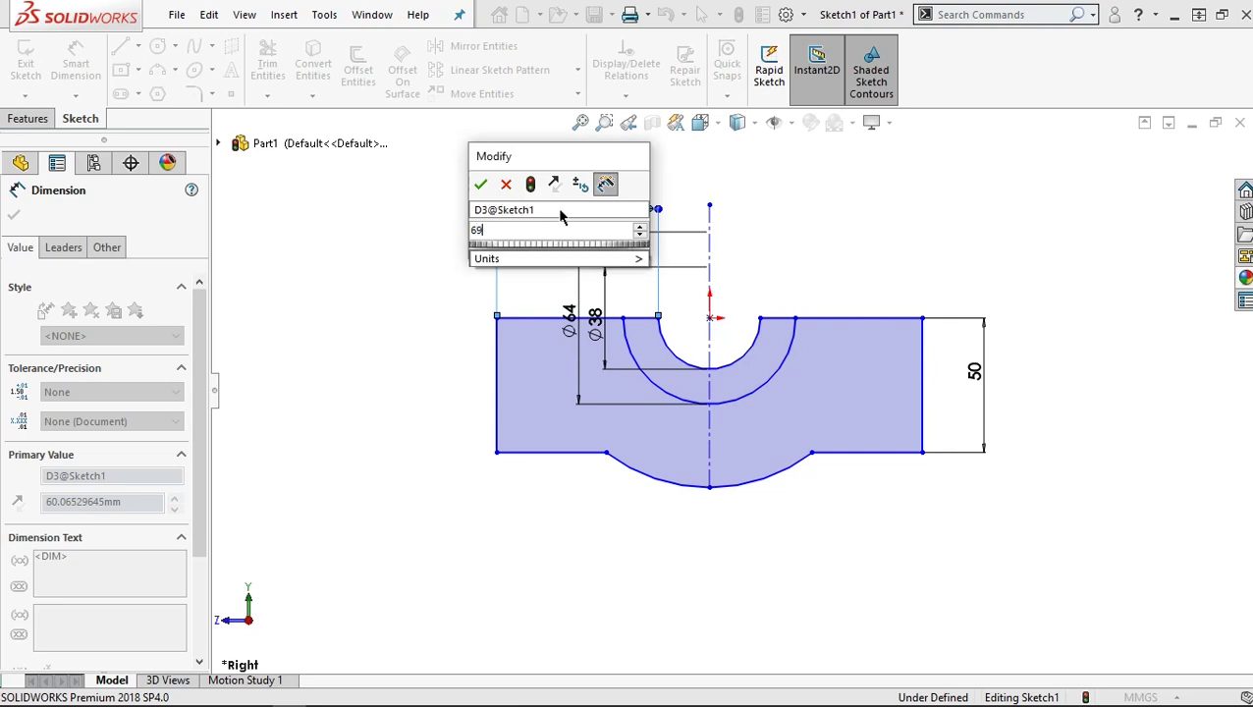
key("Escape")
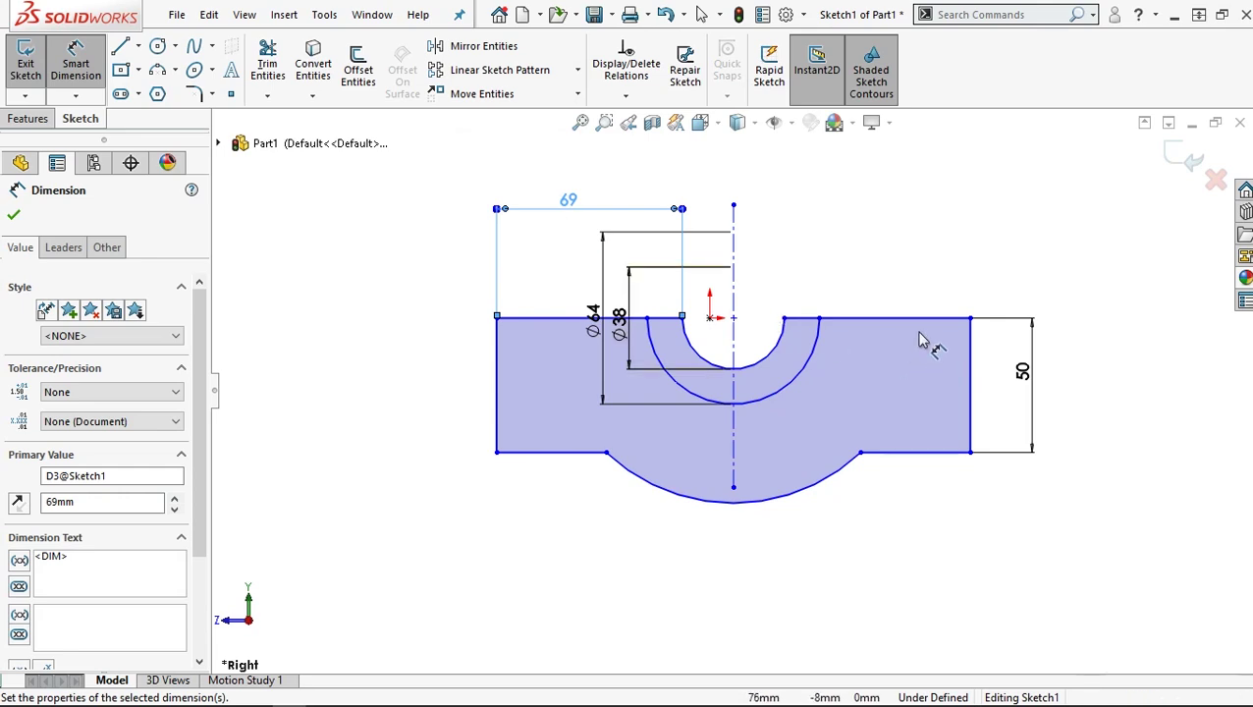
- Add a driven 69 mm width dimension over the right top edge
left_click(923, 273)
left_click(921, 270)
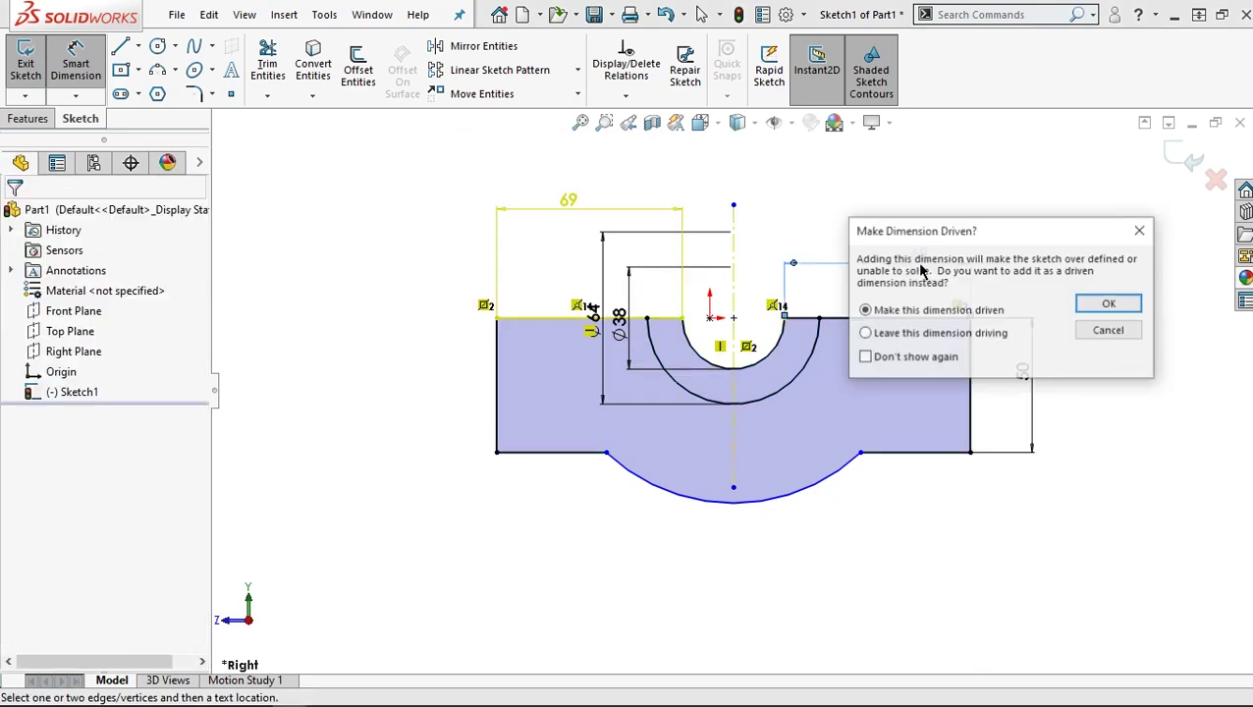
left_click(1105, 306)
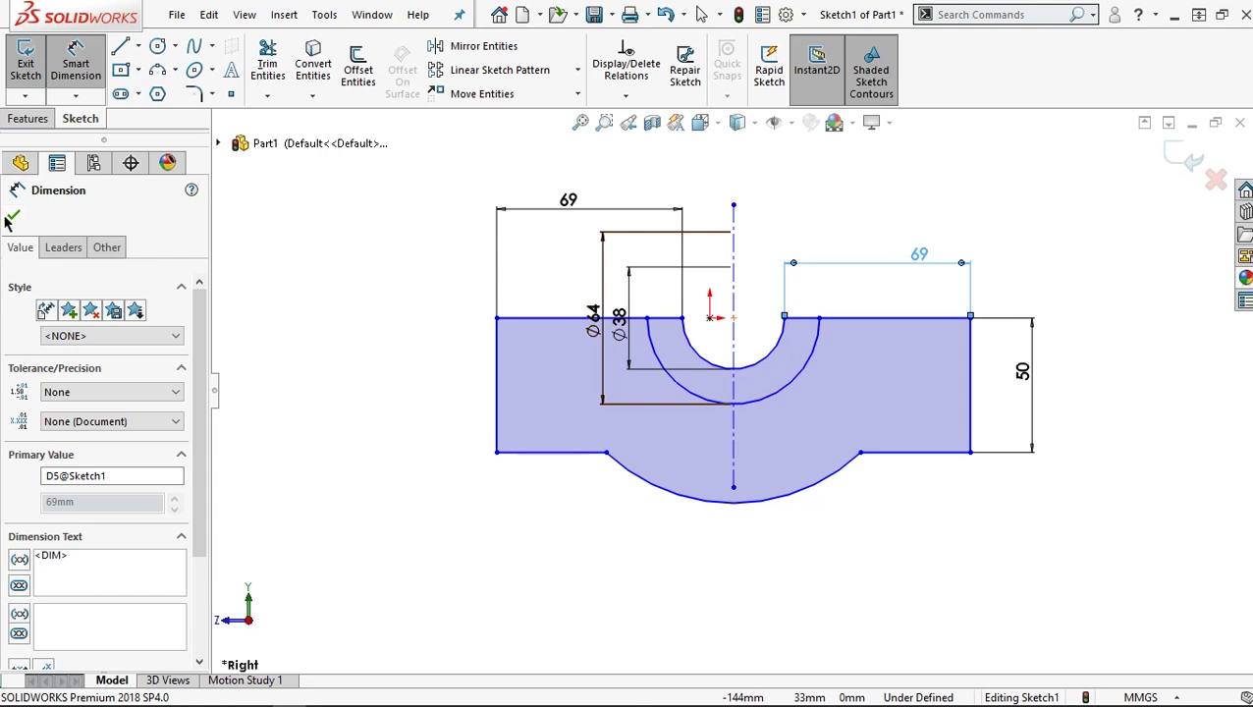
left_click(13, 215)
- Set the bore centre's X to 0 and make it coincident with the origin, fully defining Sketch1
key("Escape")
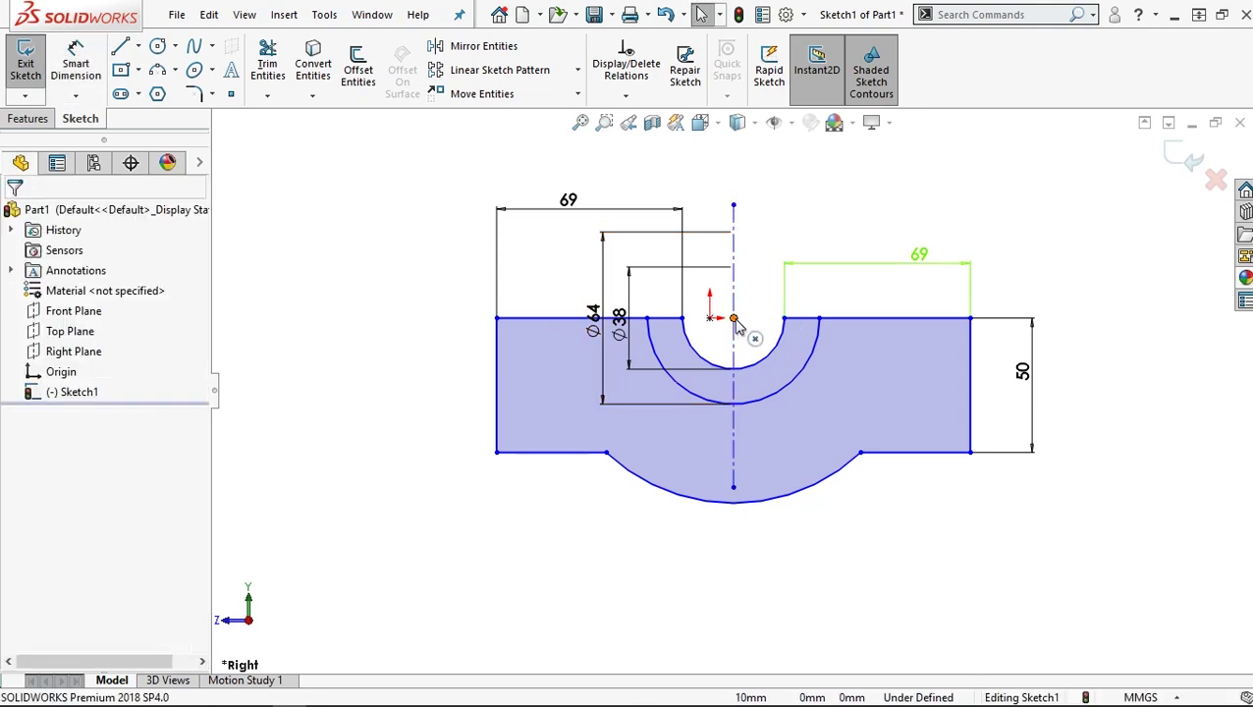
left_click(735, 319)
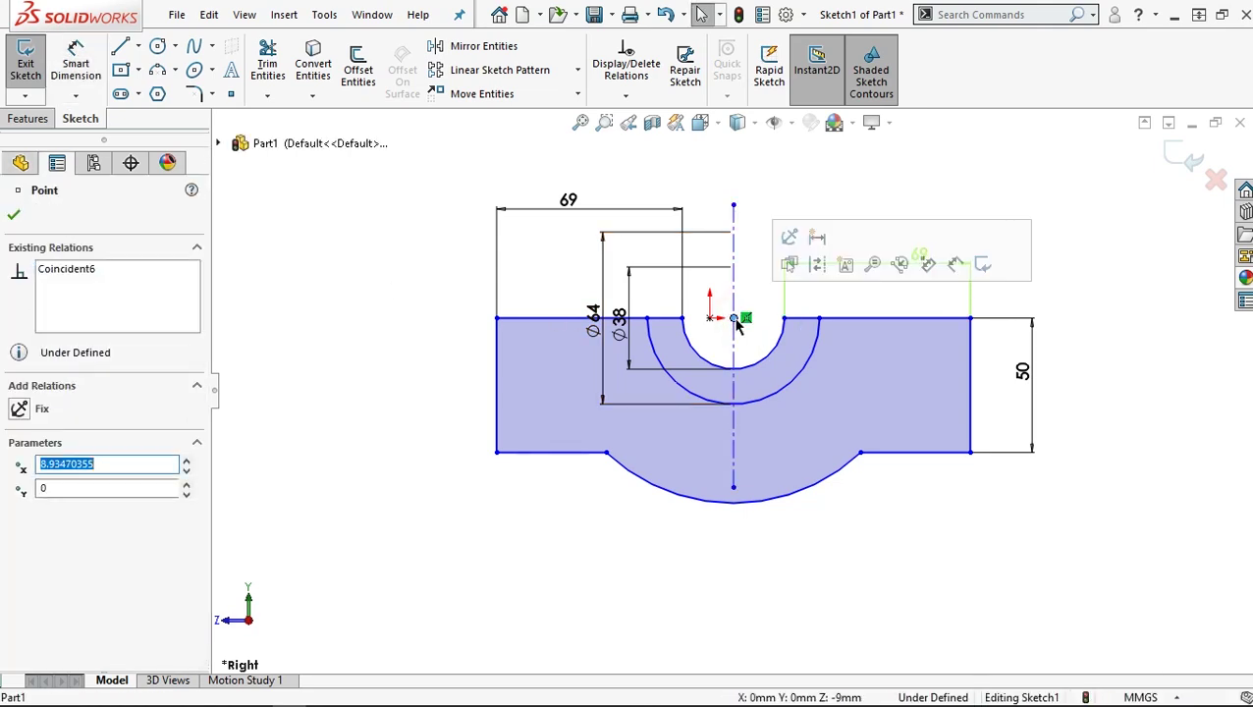
type("0")
key("Return")
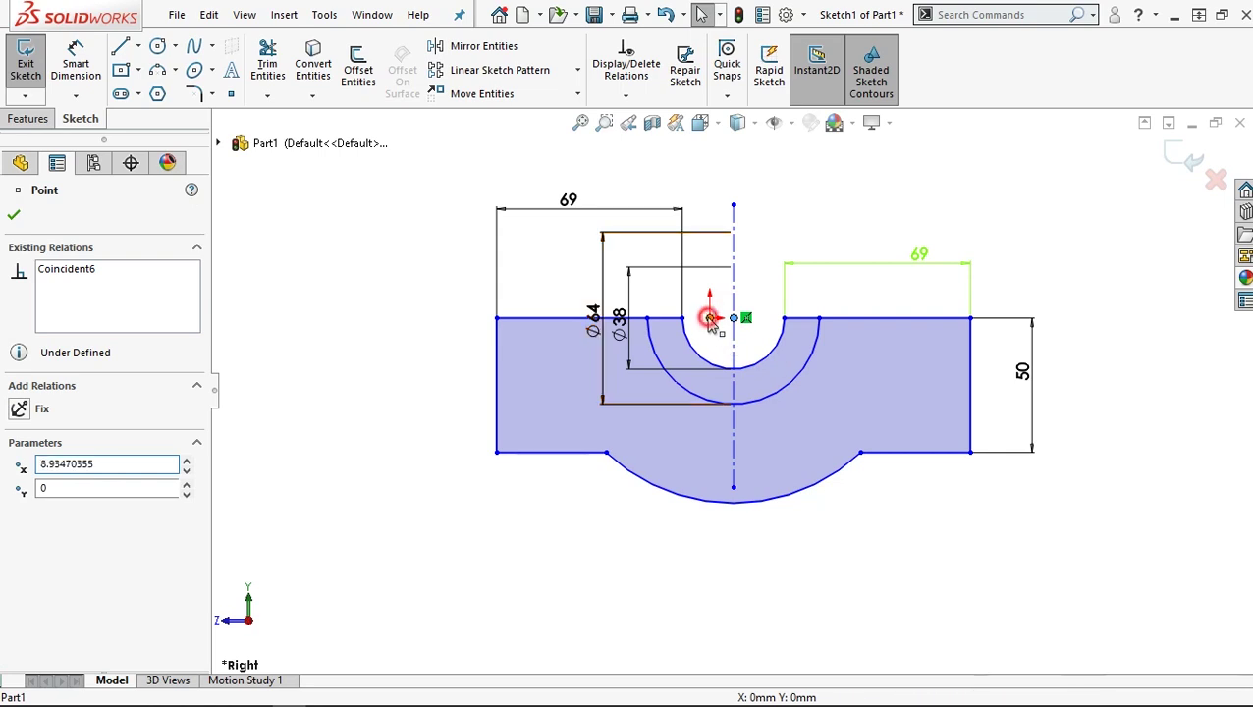
left_click(710, 319, "ctrl")
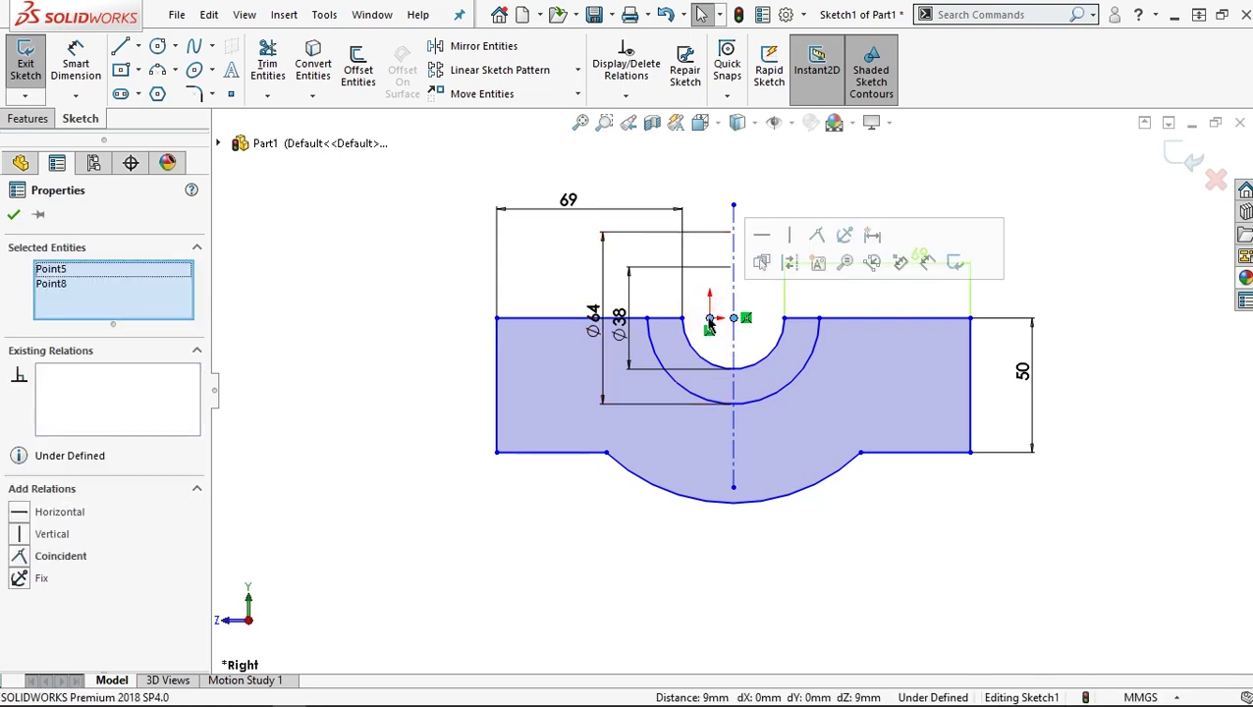
left_click(19, 556)
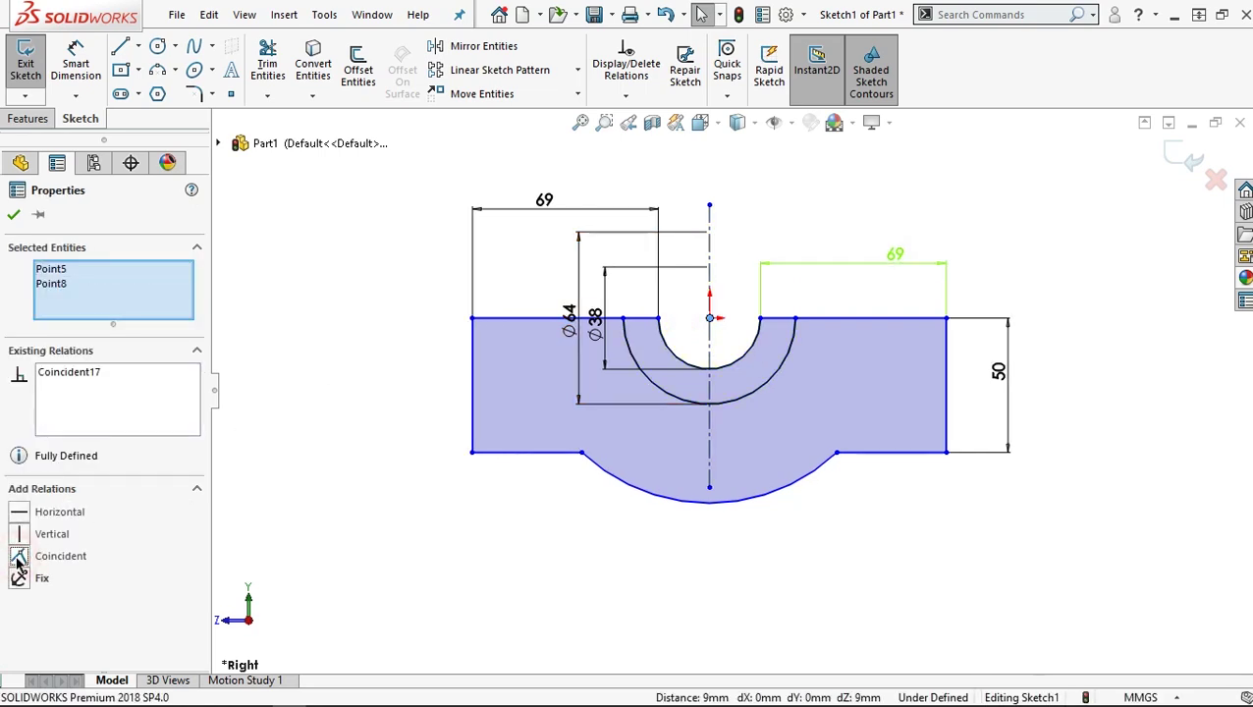
left_click(14, 212)
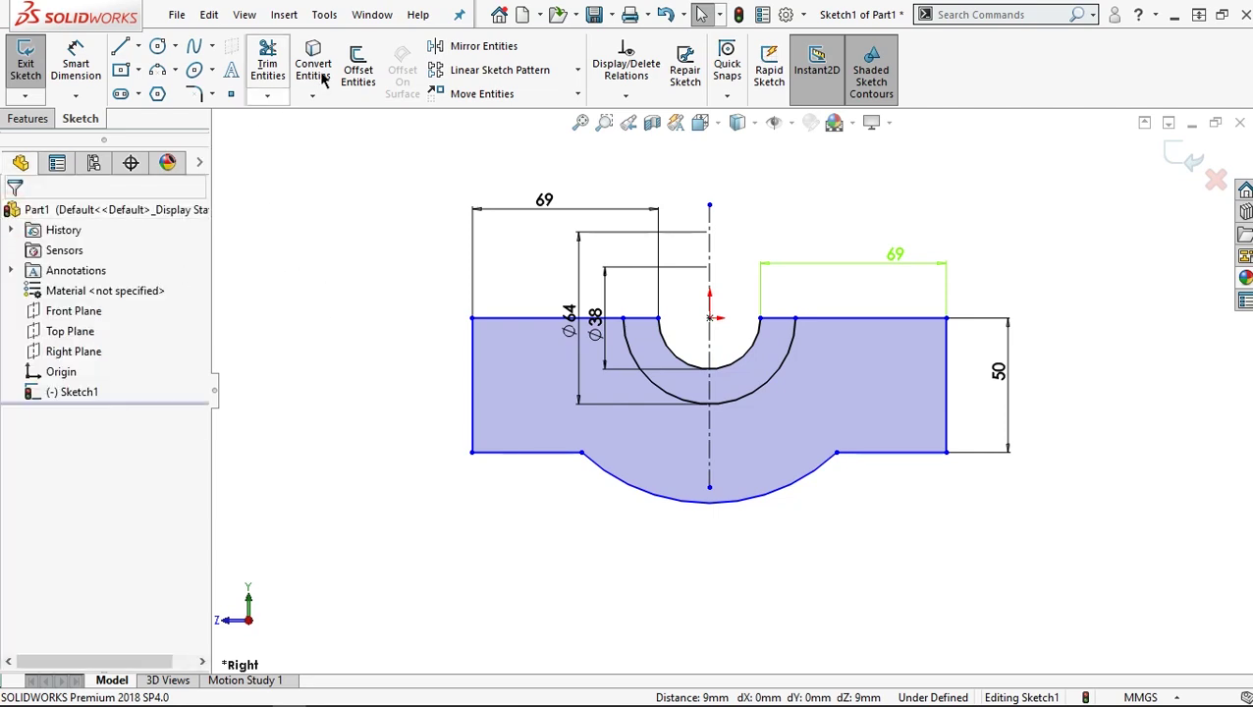
- Begin an Offset Entities on the left vertical edge, then cancel the attempt
left_click(357, 71)
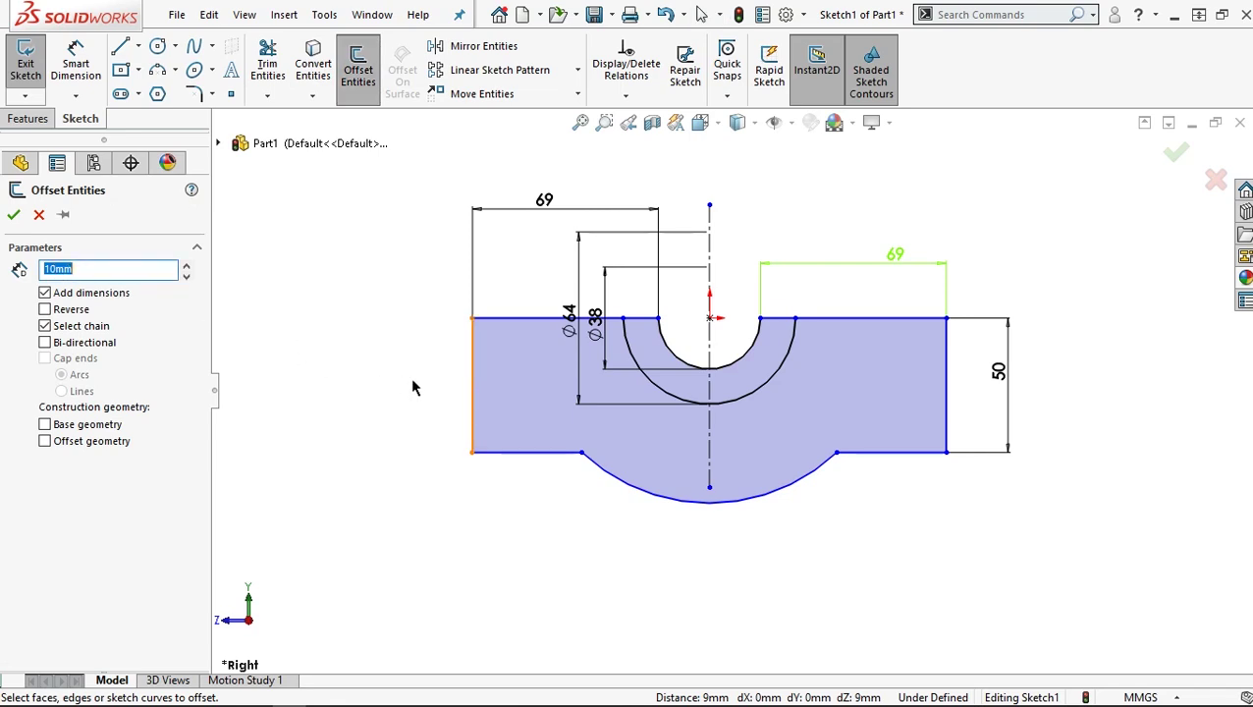
left_click(475, 390)
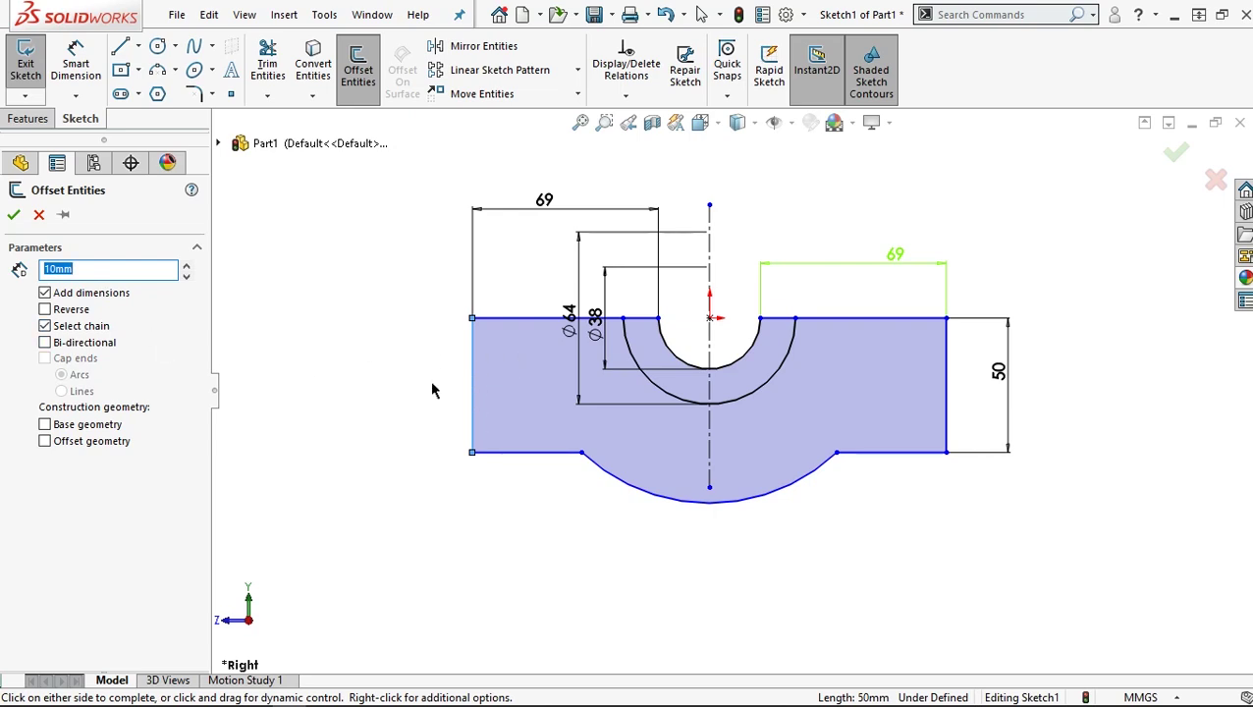
left_click(473, 353)
left_click(361, 356)
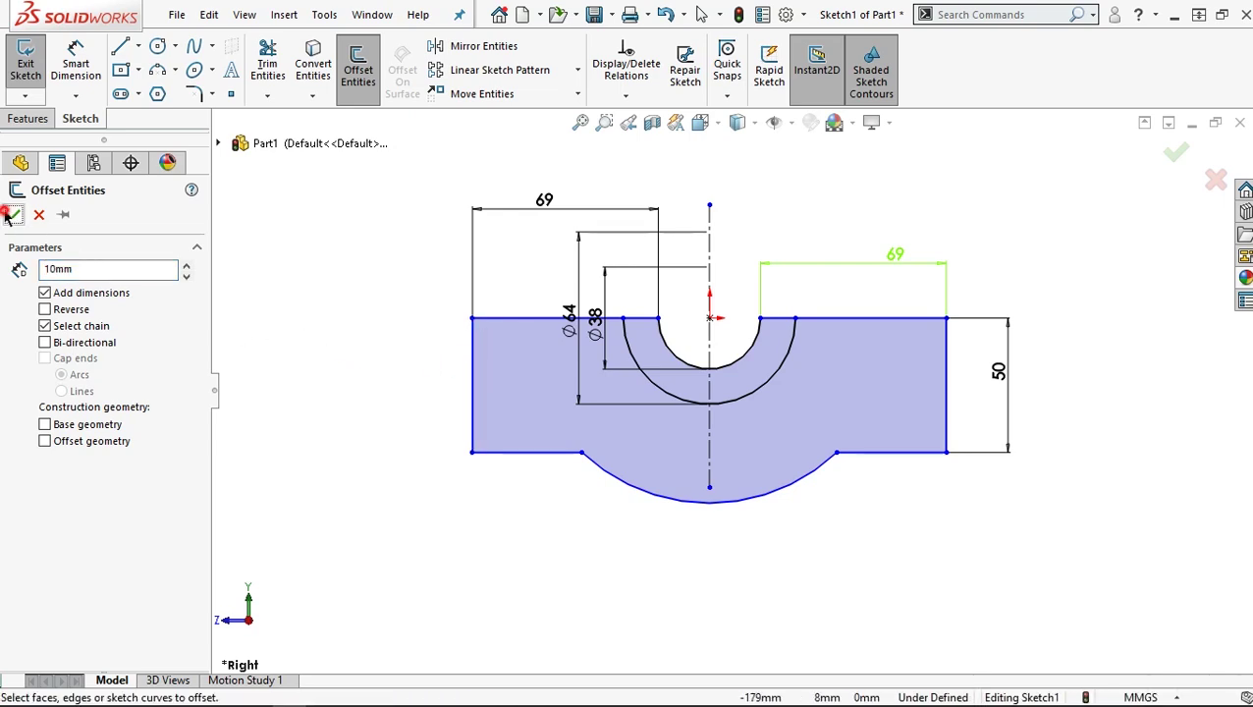
left_click(9, 215)
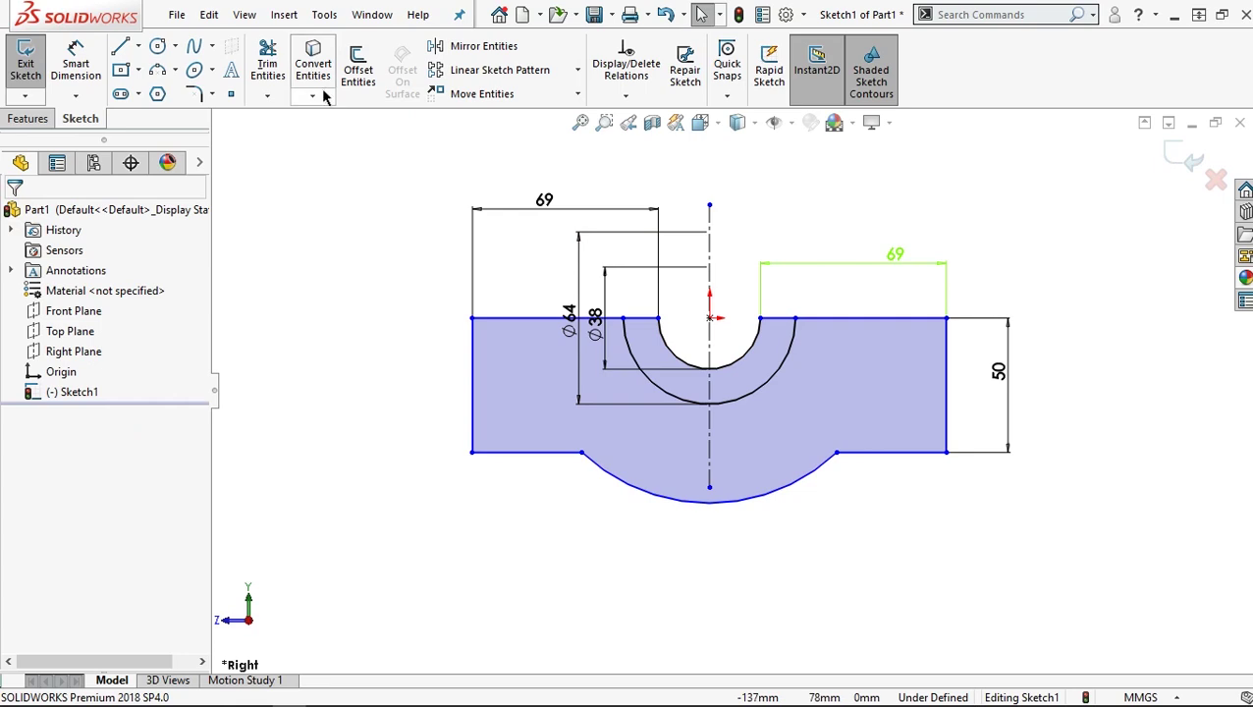
- Offset only the left vertical edge 10 mm inward, with Select chain off
left_click(358, 69)
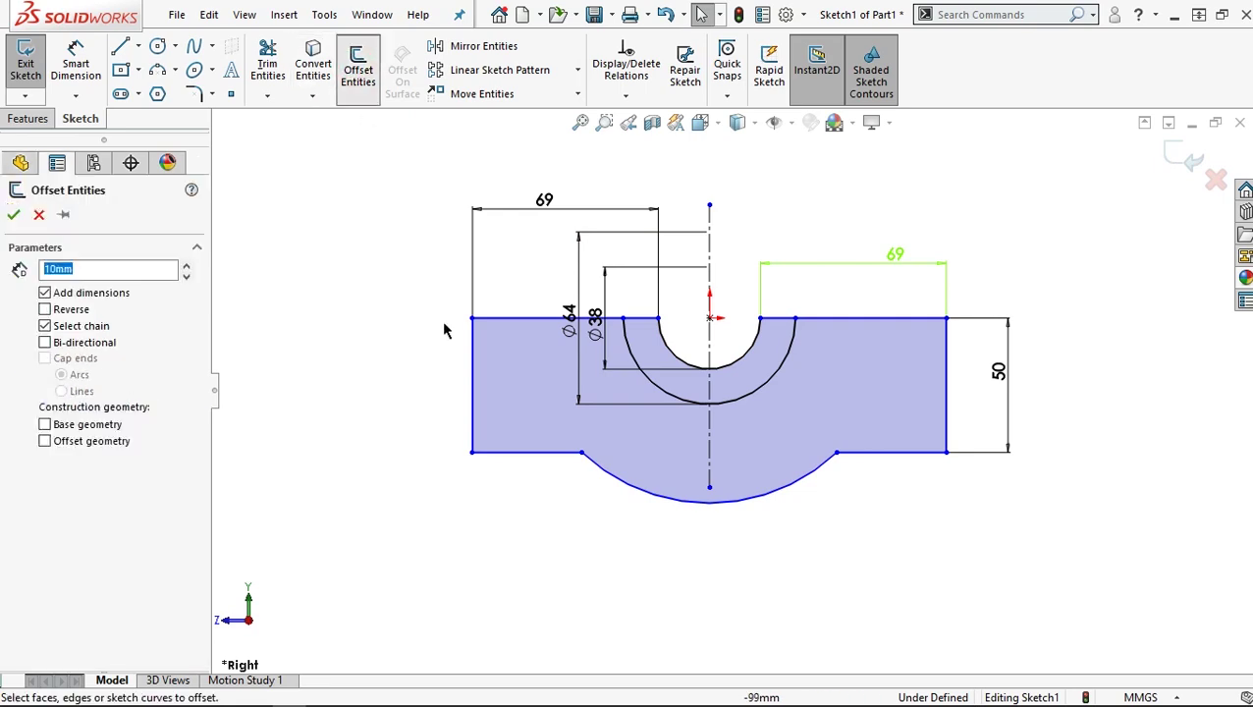
left_click(473, 395)
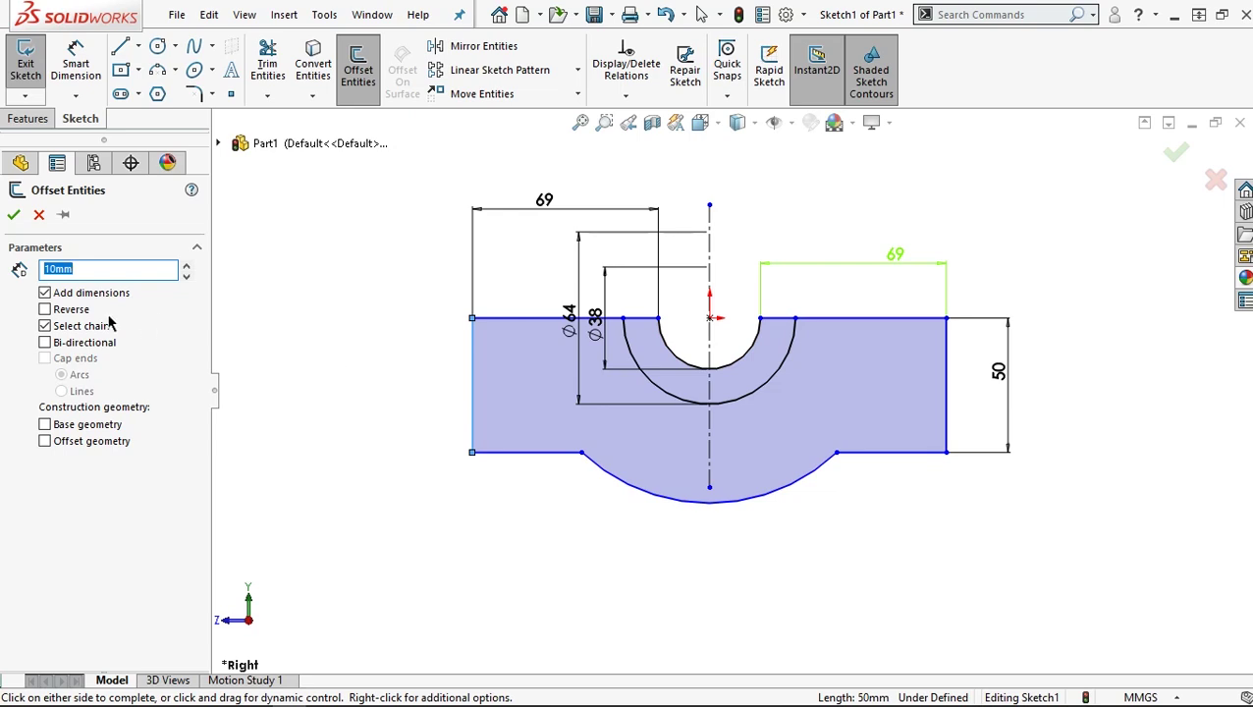
left_click(51, 311)
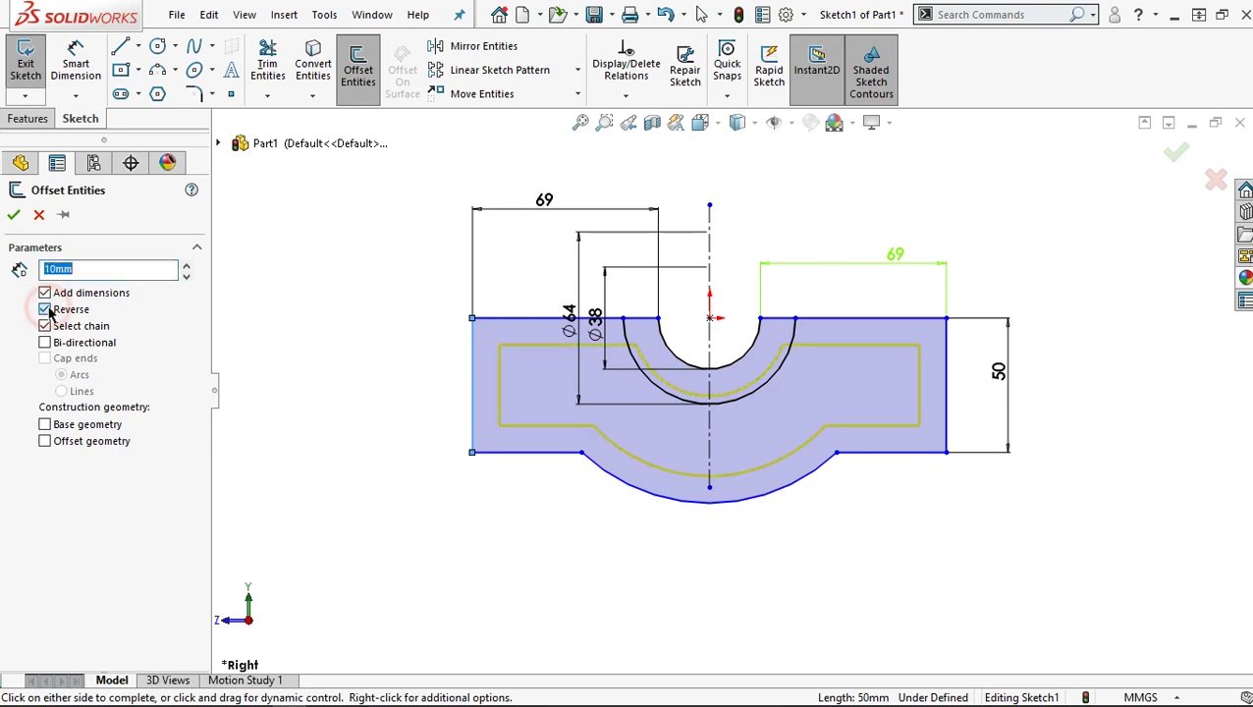
left_click(46, 327)
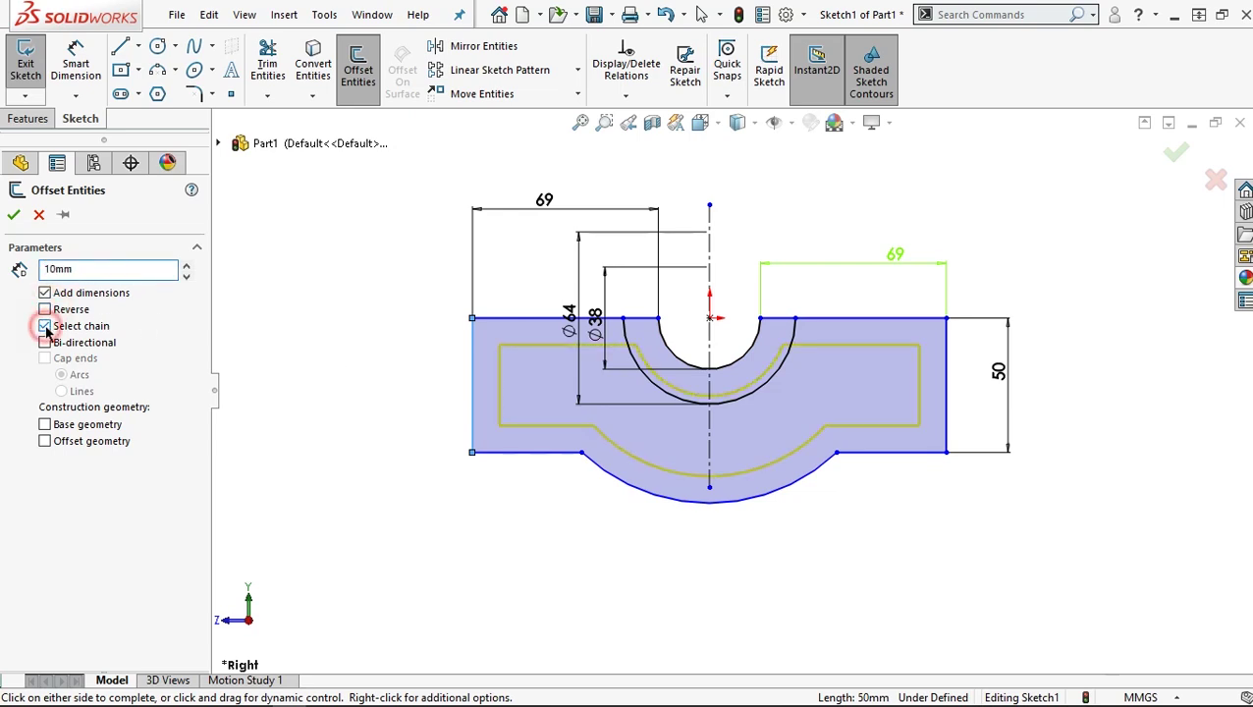
left_click(45, 310)
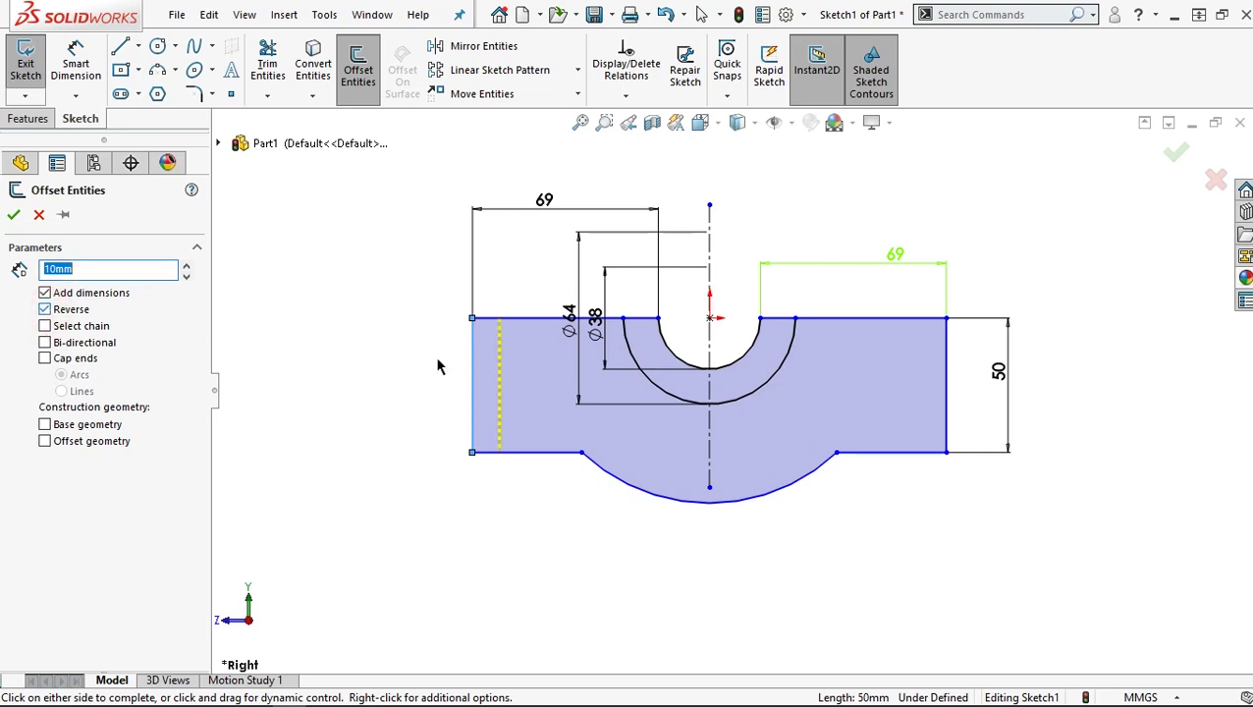
left_click(14, 214)
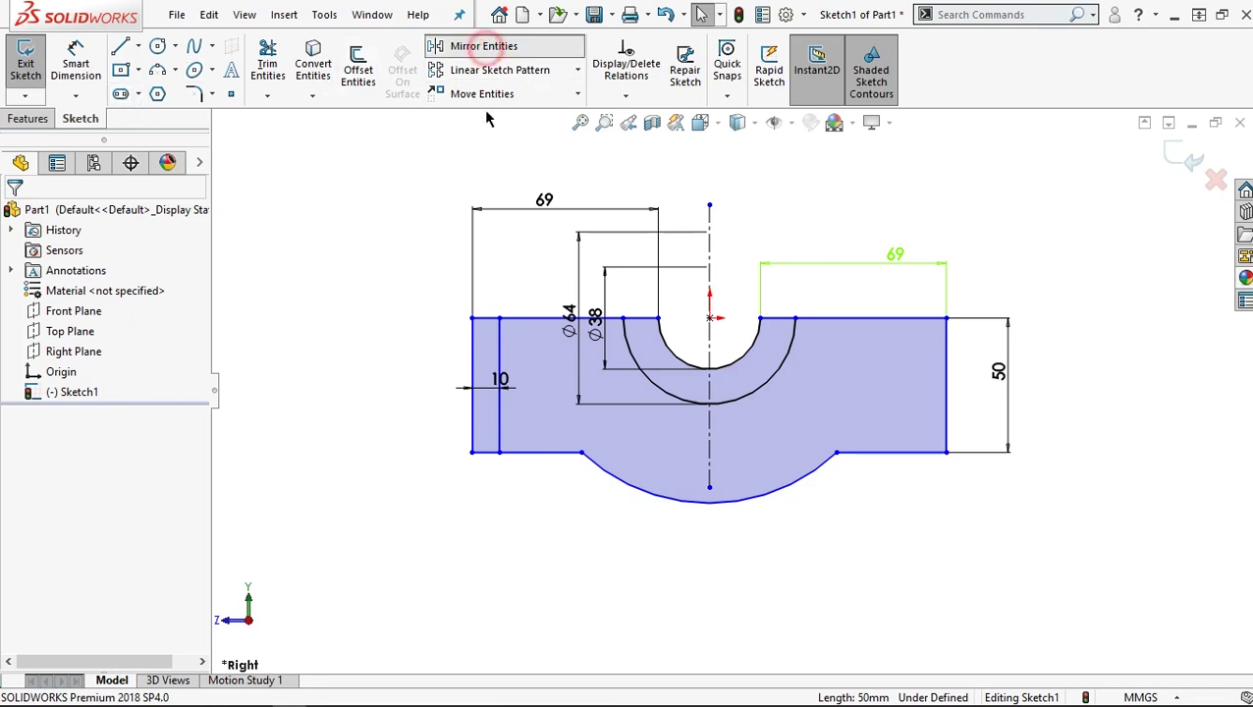
- Mirror the 10 mm offset line about the centreline to create its twin inside the right lug
left_click(447, 45)
left_click(112, 441)
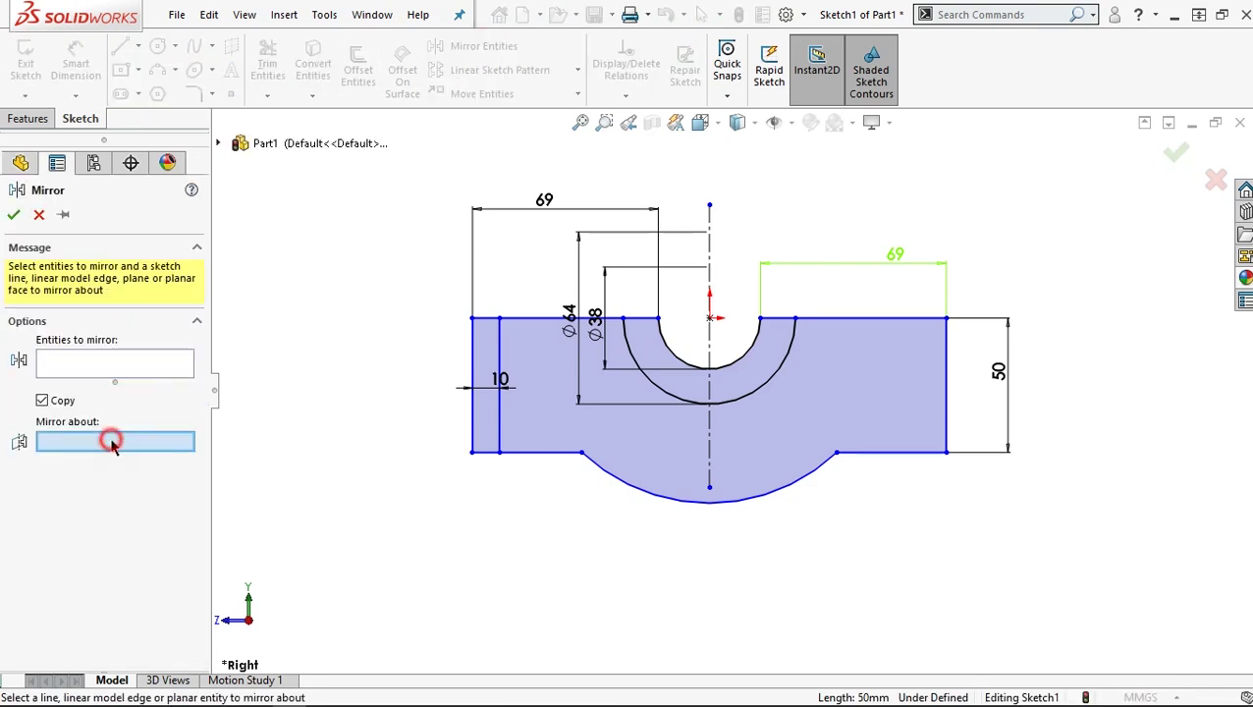
left_click(711, 438)
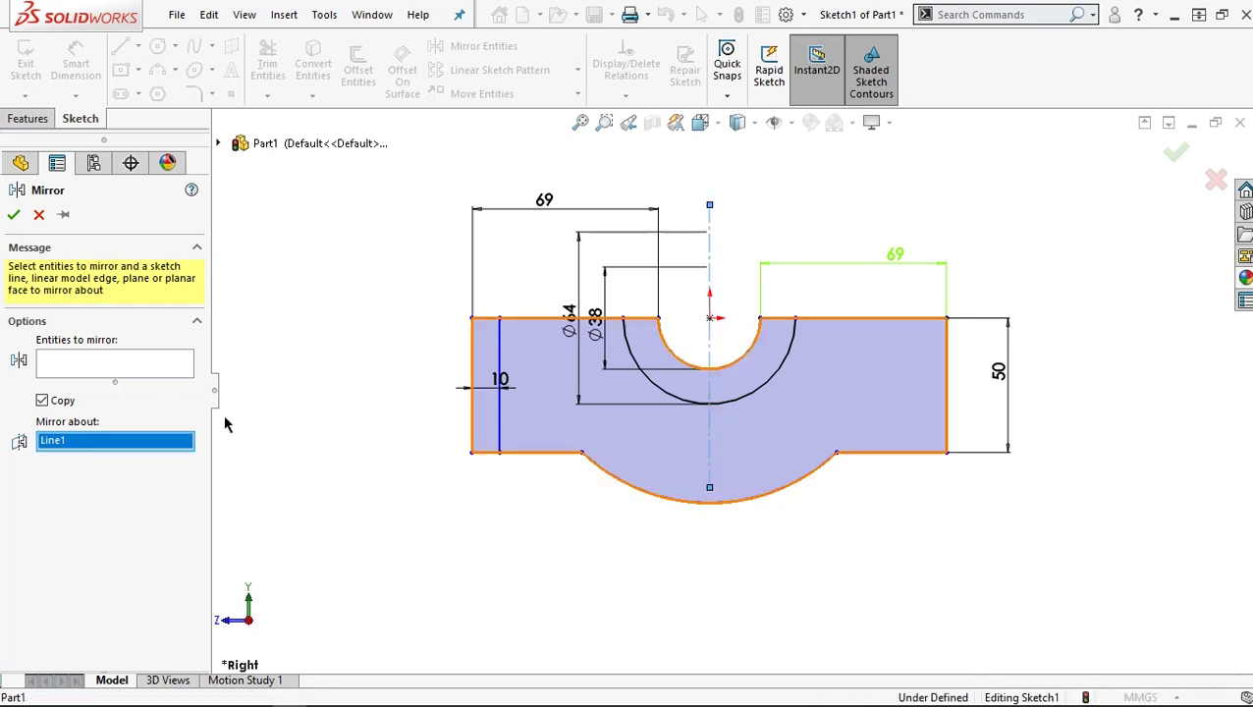
left_click(89, 362)
left_click(500, 422)
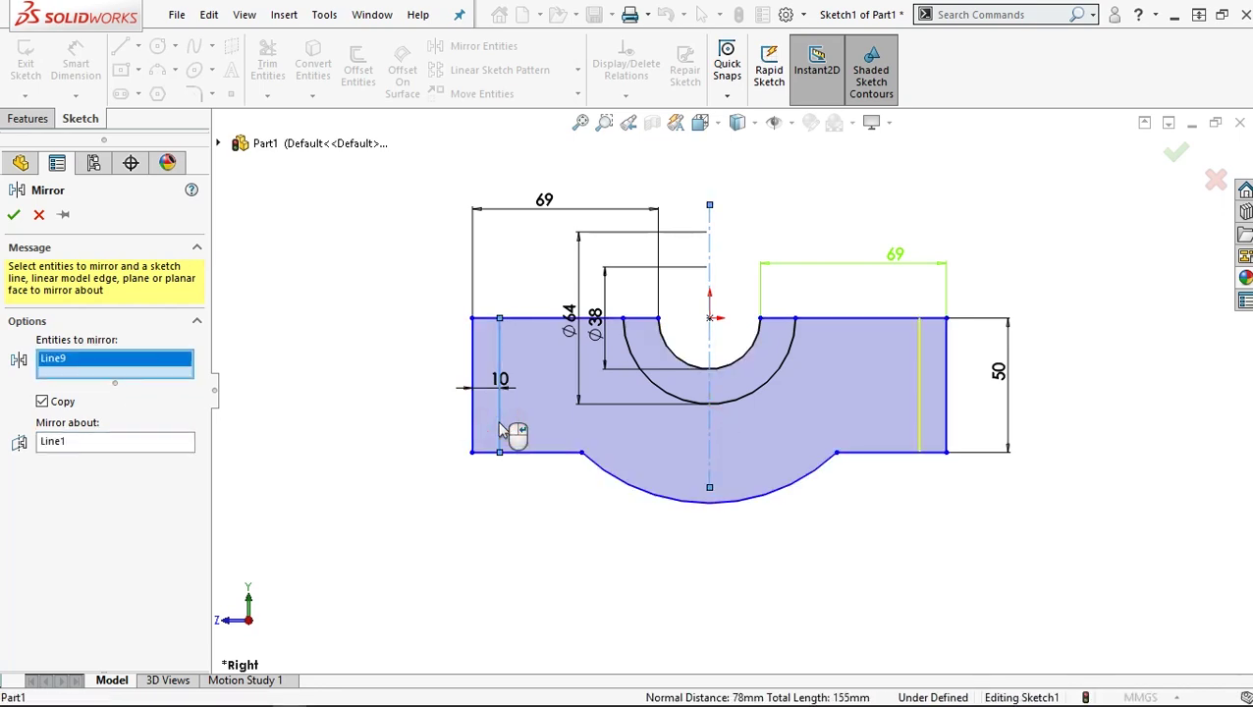
left_click(12, 216)
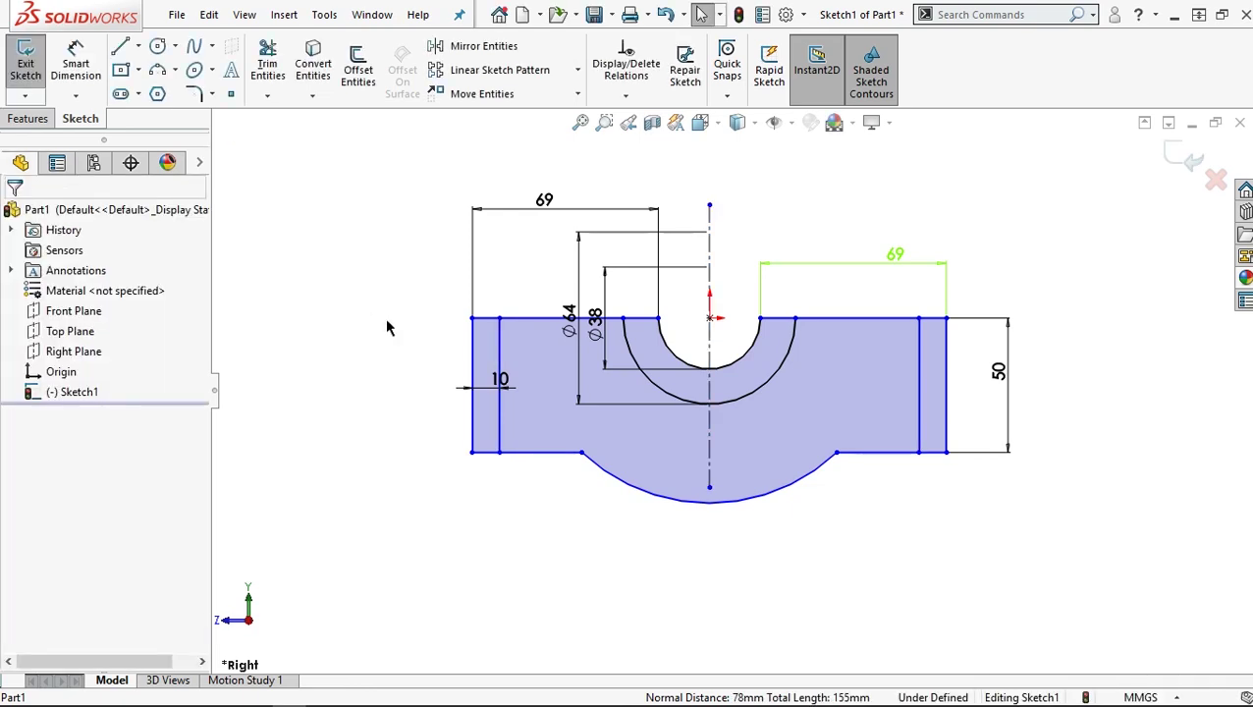
left_click(30, 119)
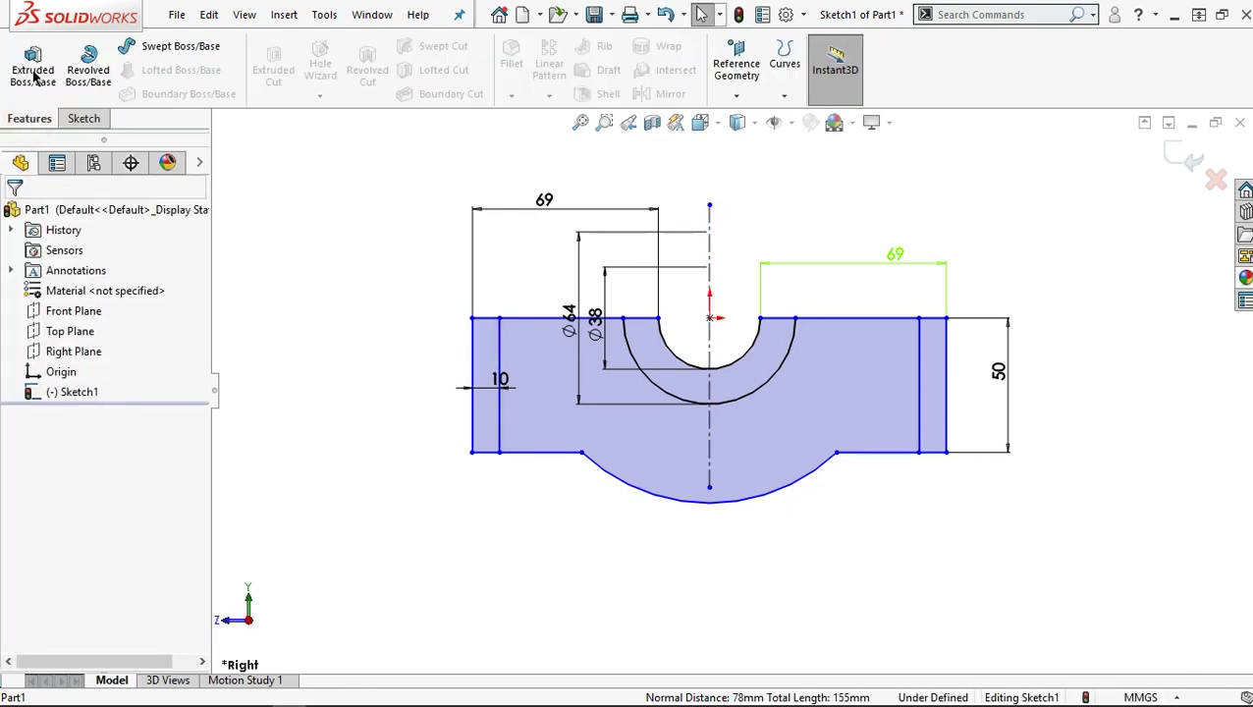
- Extrude the left and right thin end regions Mid Plane 10 mm as Boss-Extrude1
left_click(35, 76)
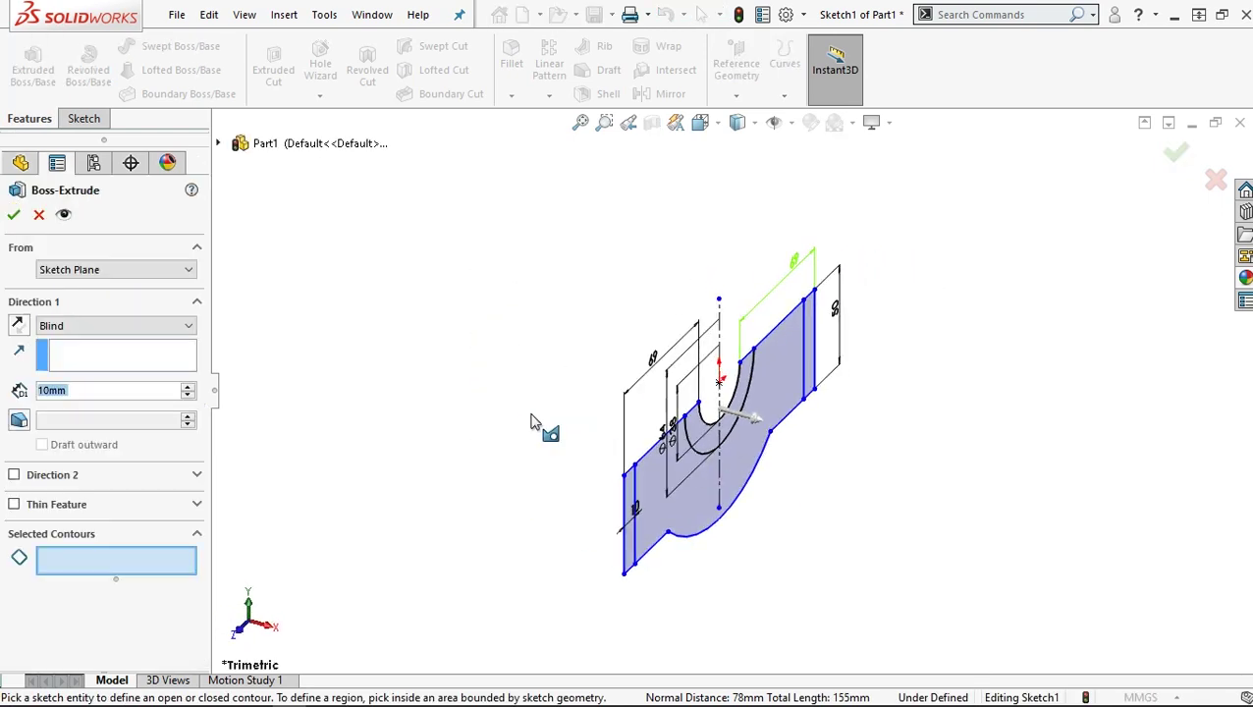
left_click(85, 329)
left_click(79, 400)
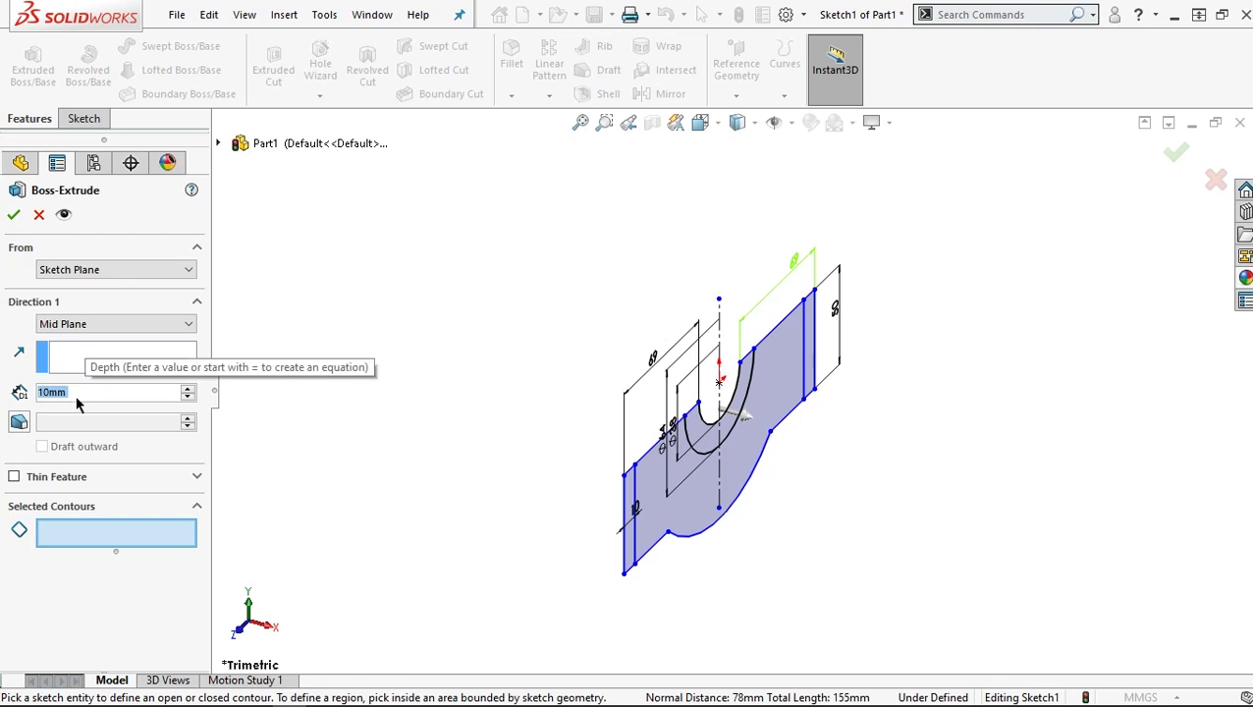
type("10")
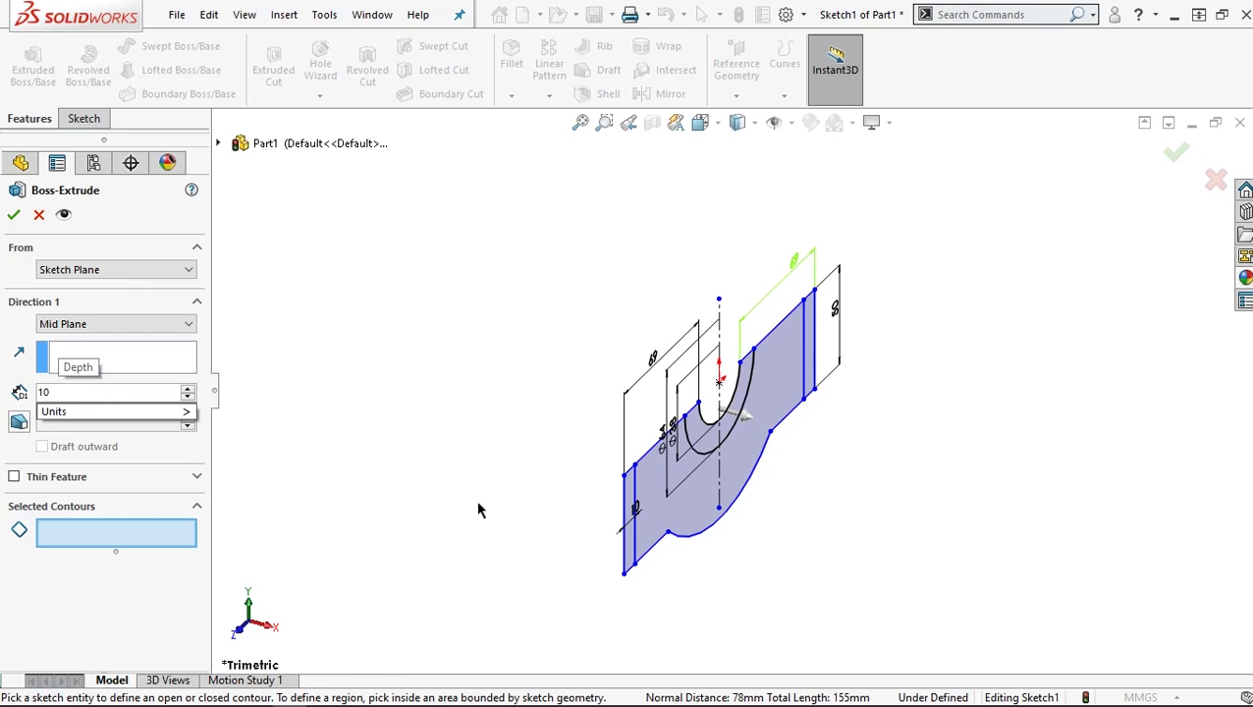
left_click(628, 548)
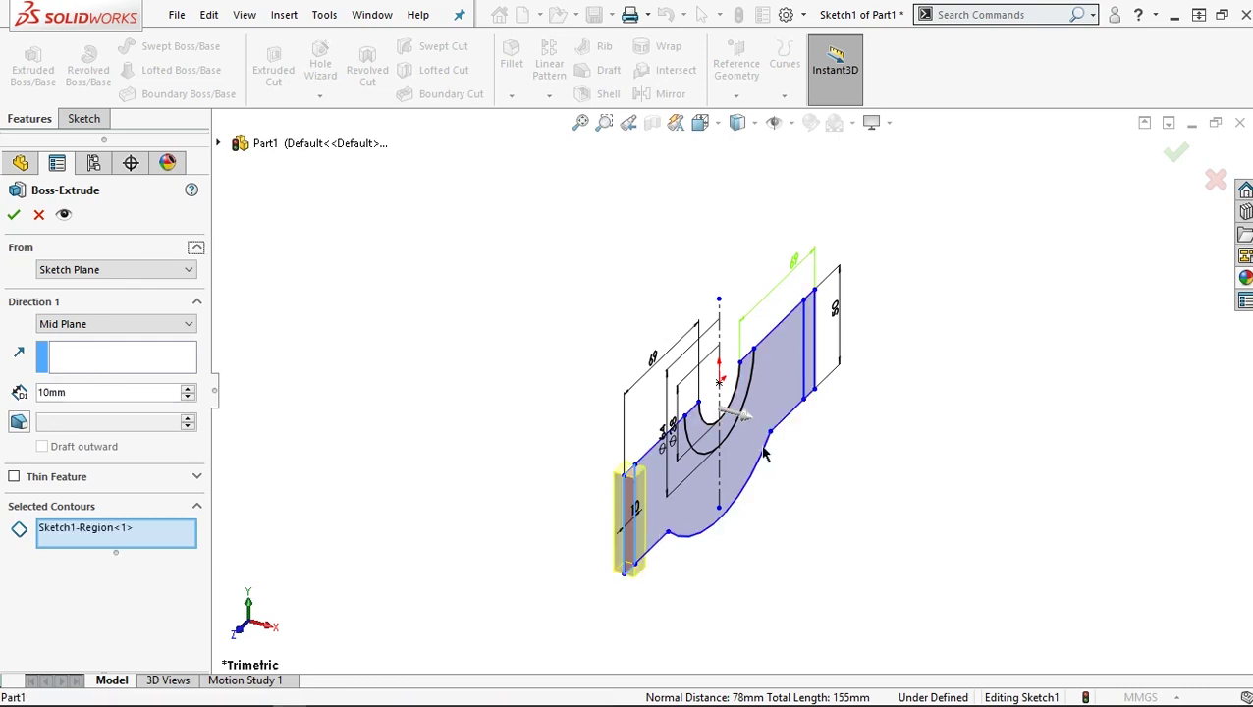
left_click(809, 358)
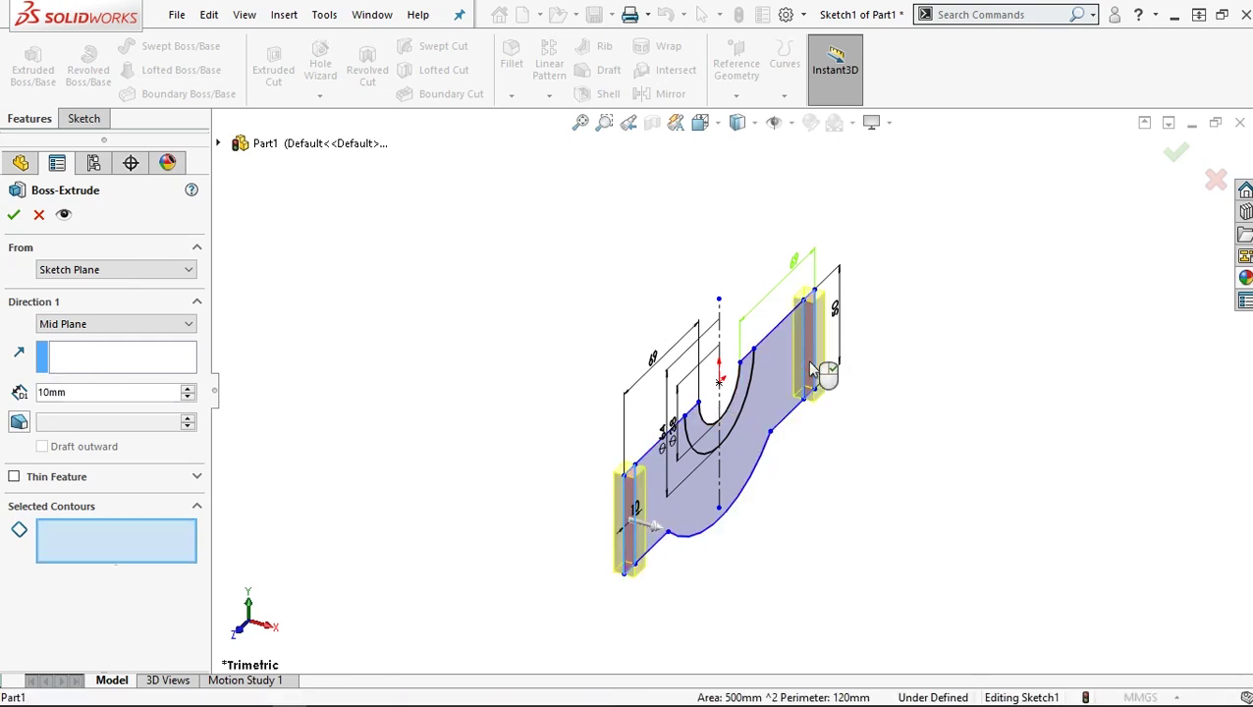
left_click(12, 220)
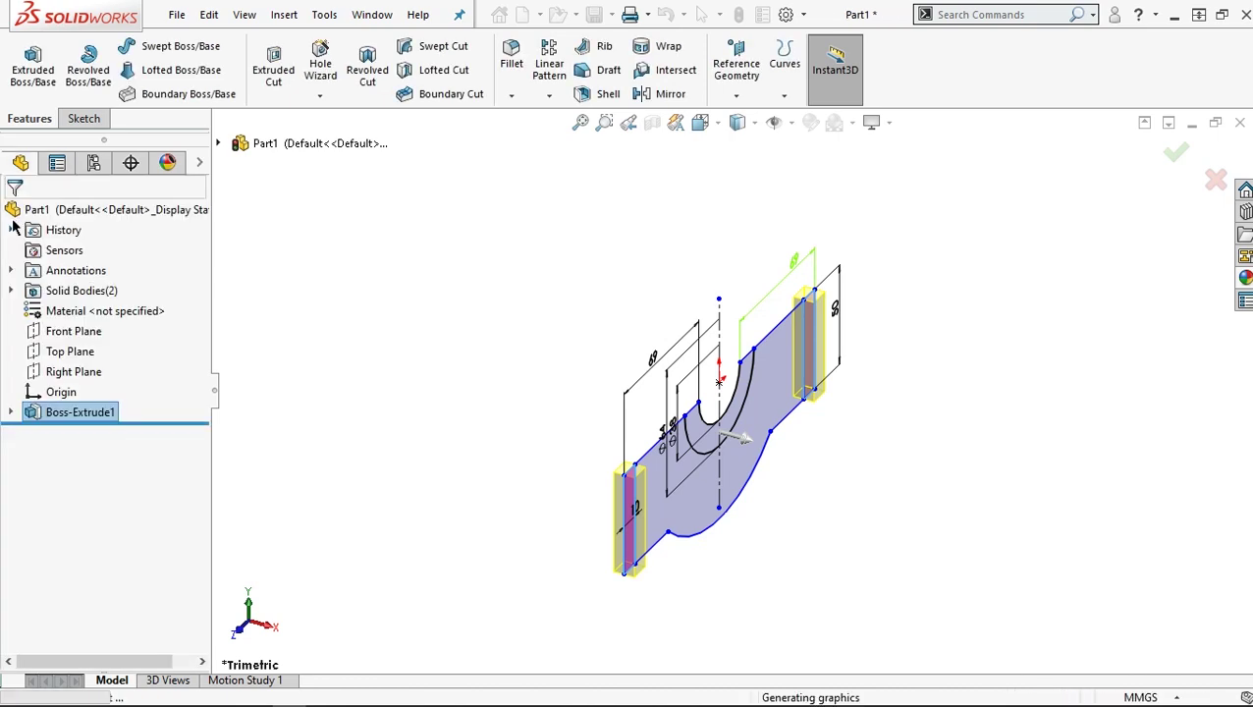
left_click(10, 412)
- Reuse Sketch1 to extrude the main block region Mid Plane 44 mm as Boss-Extrude2
left_click(75, 436)
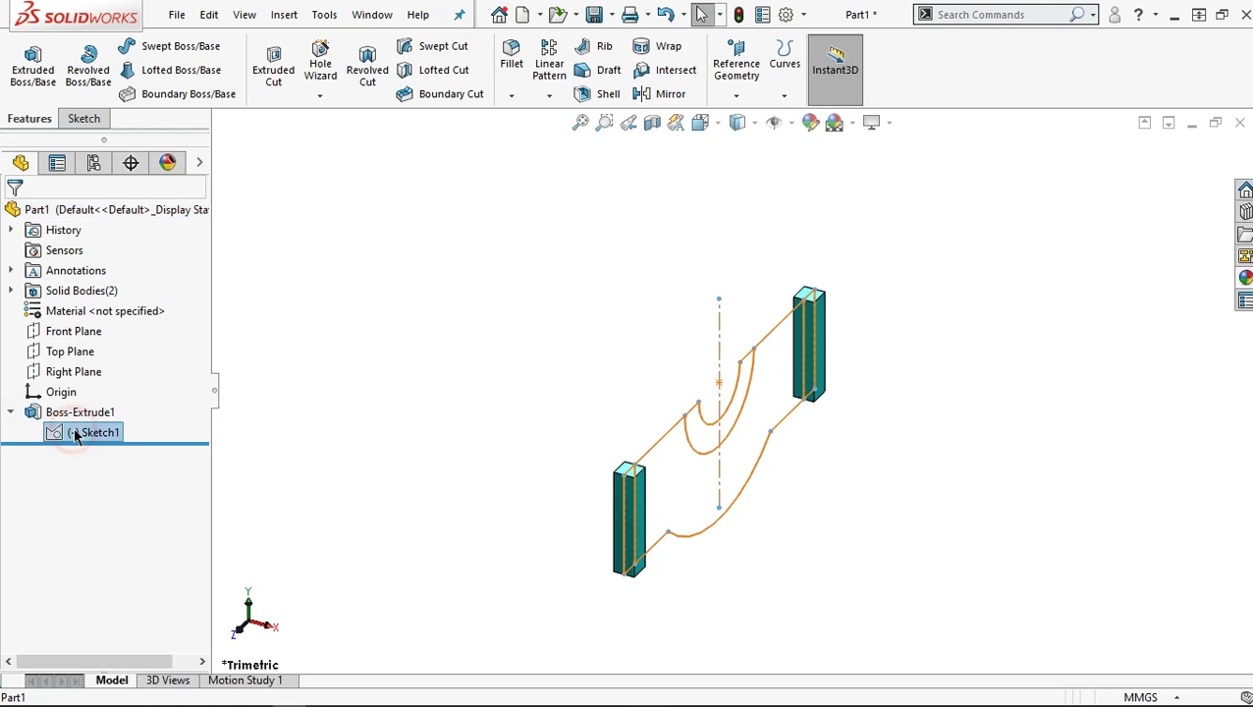
left_click(35, 85)
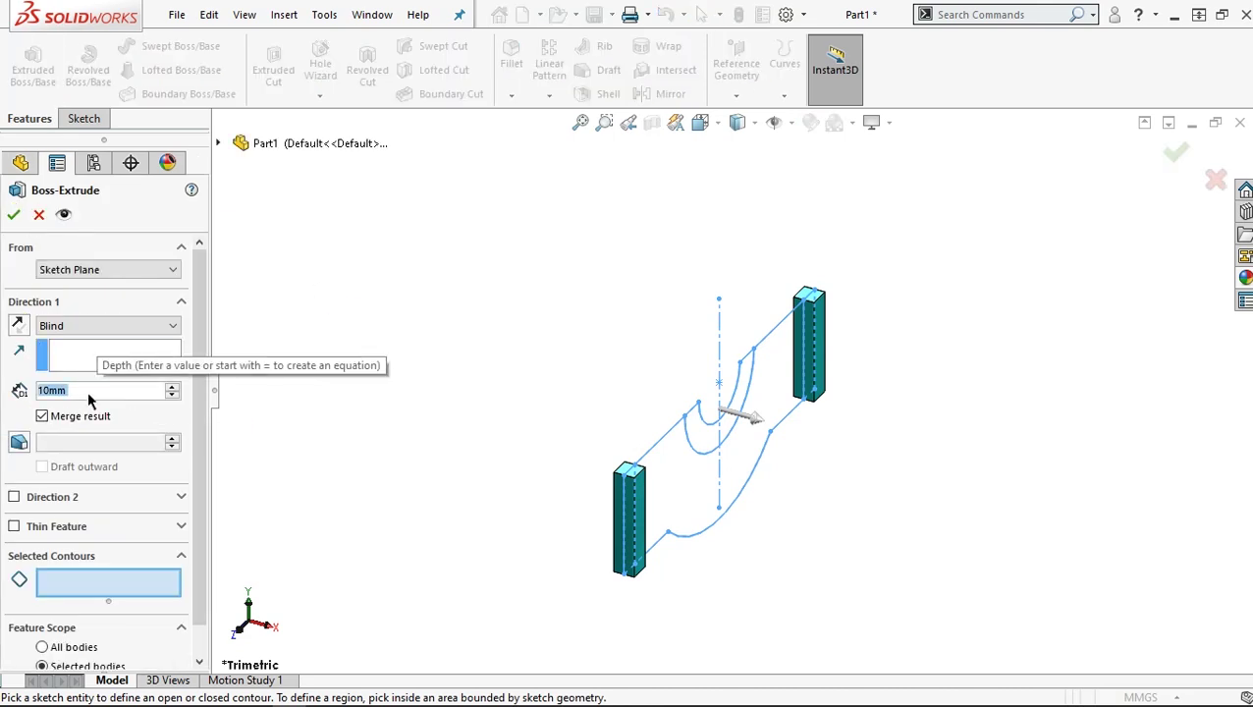
type("44")
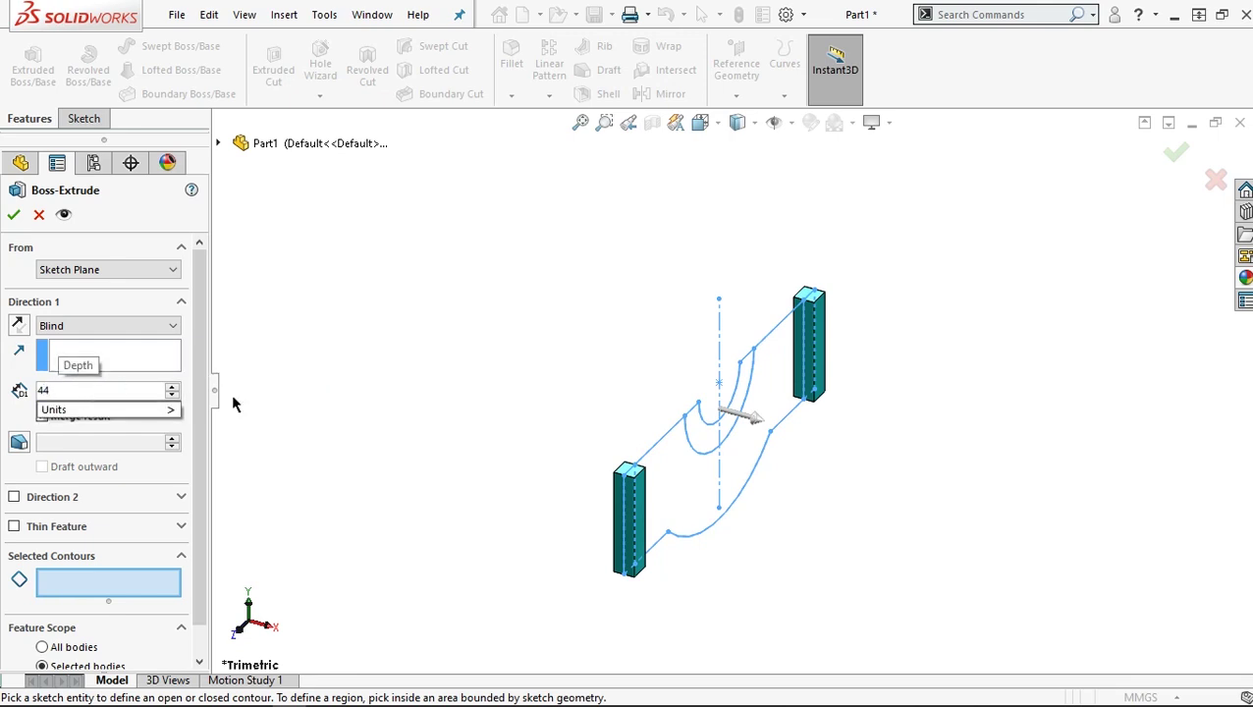
left_click(144, 321)
left_click(139, 414)
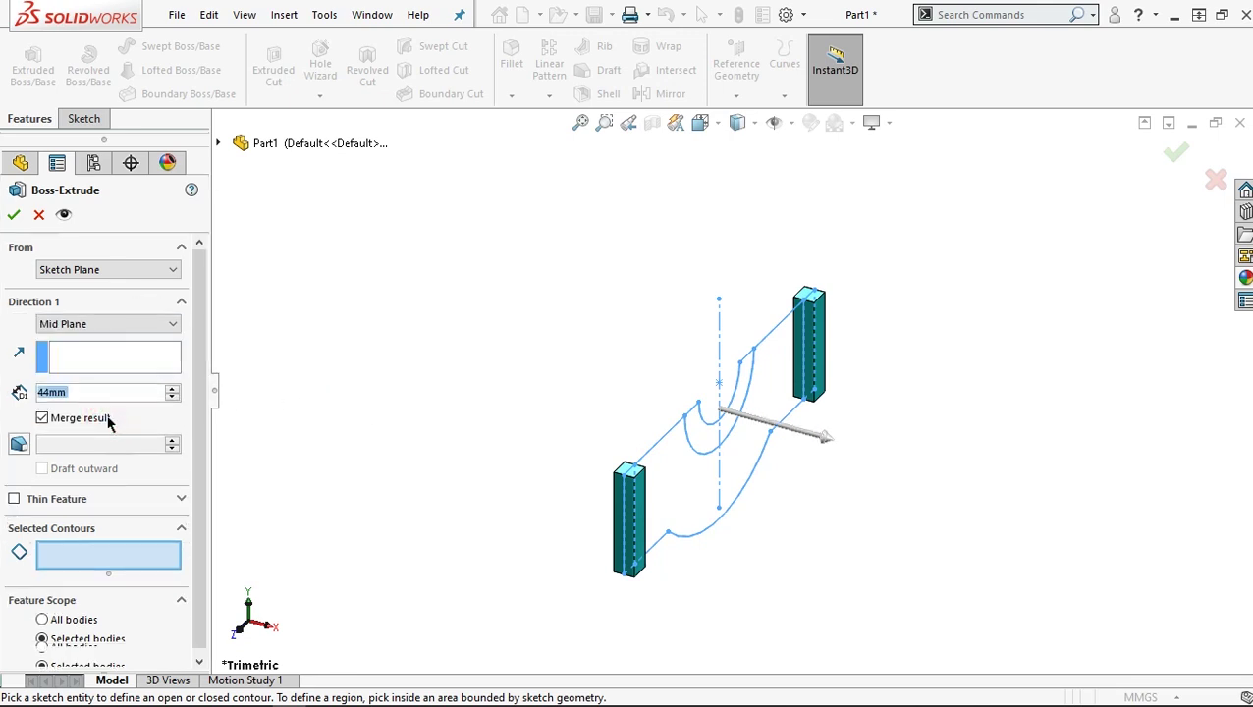
left_click(697, 488)
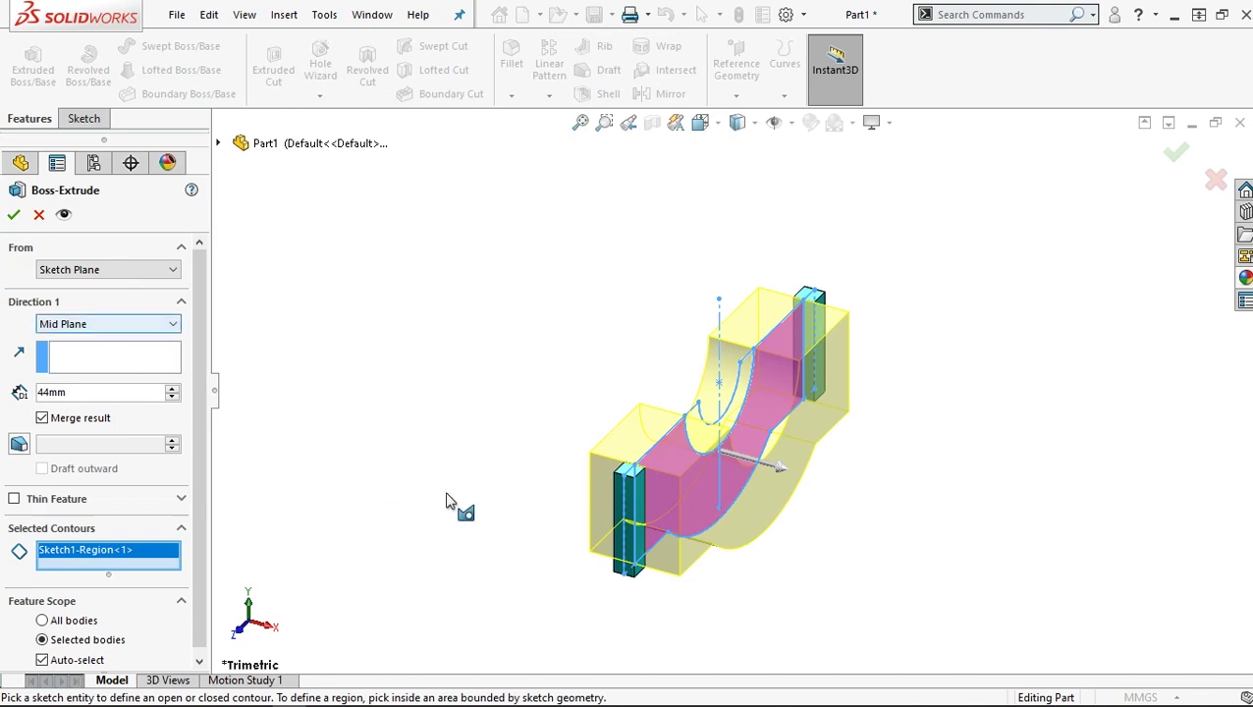
left_click(16, 217)
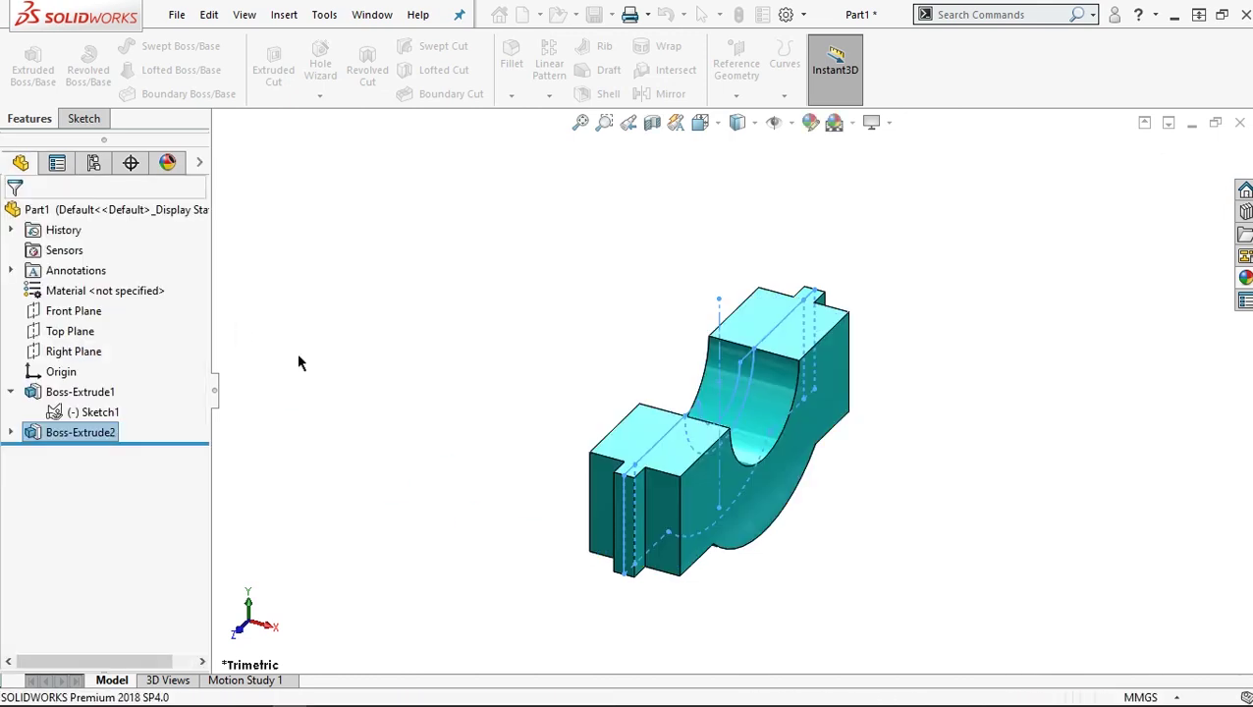
left_click(11, 432)
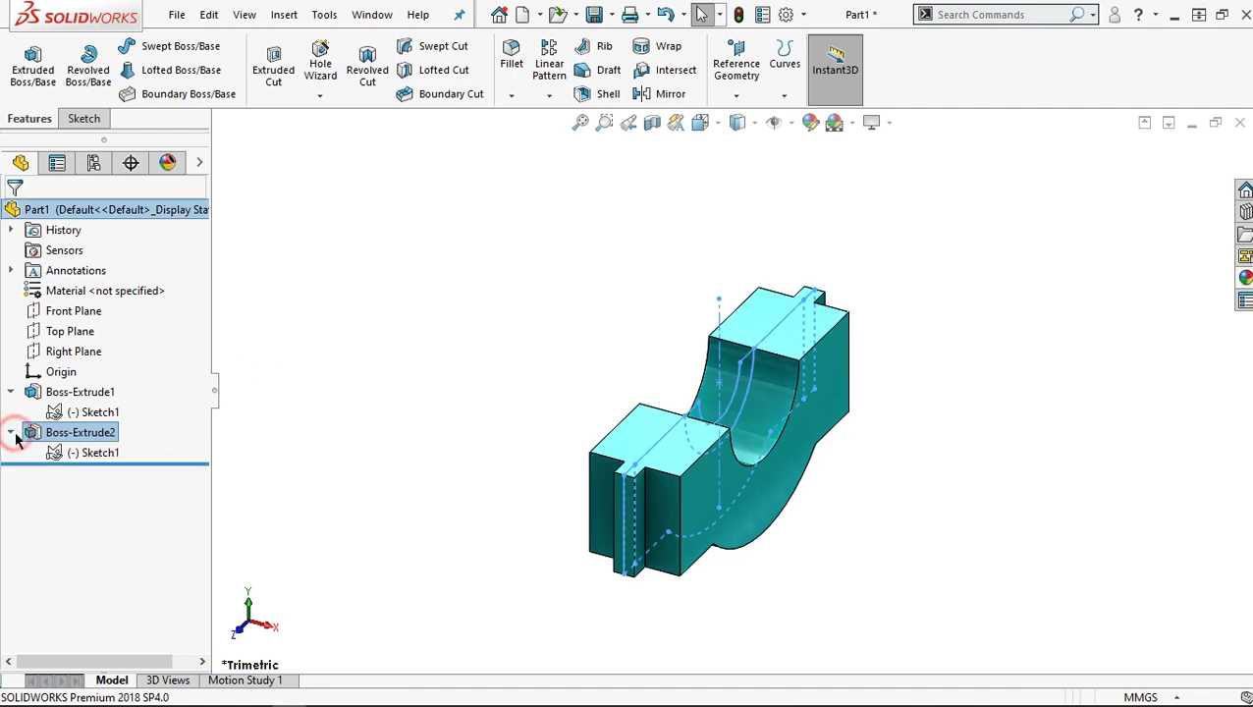
- Reuse Sketch1 to extrude both bore band regions Mid Plane 64 mm as Boss-Extrude3
left_click(76, 456)
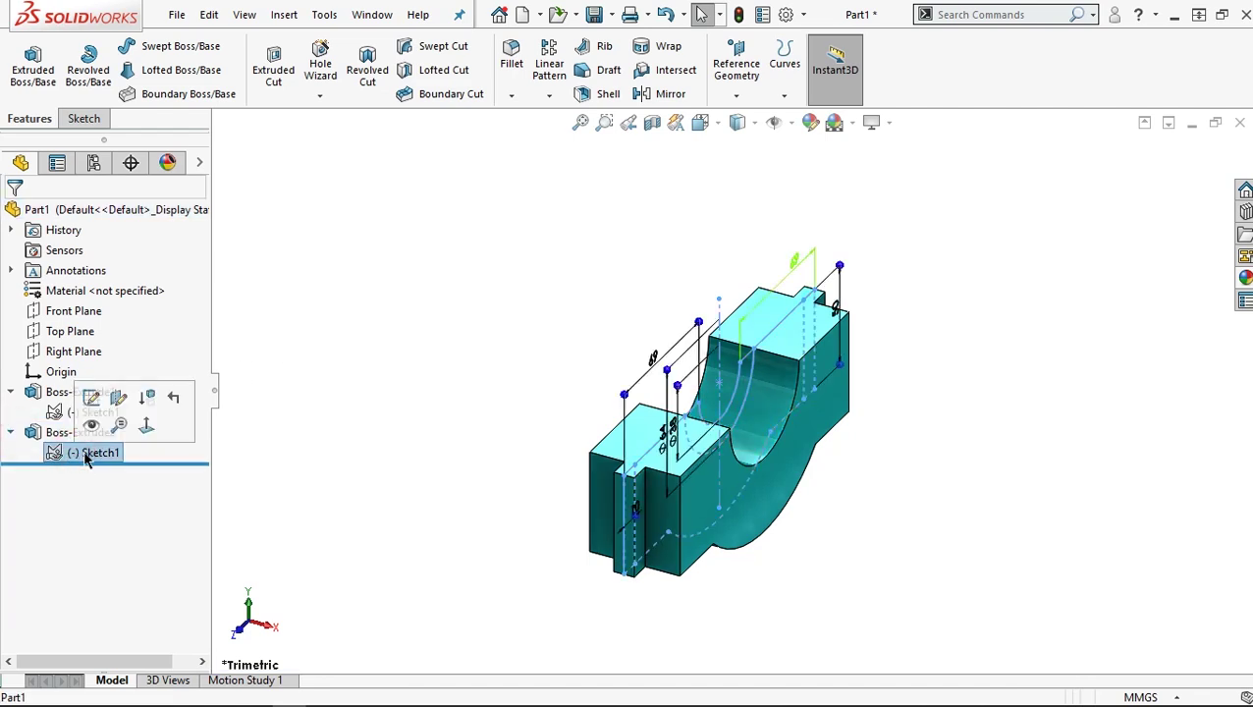
left_click(32, 74)
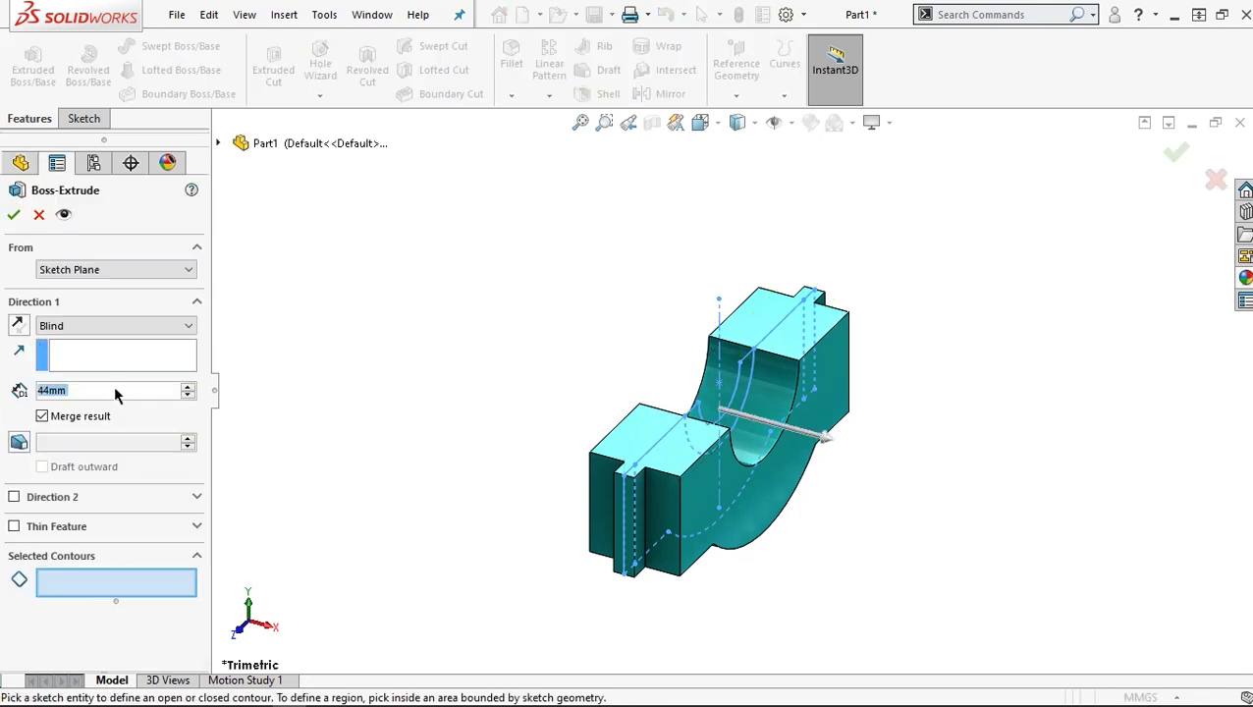
type("64")
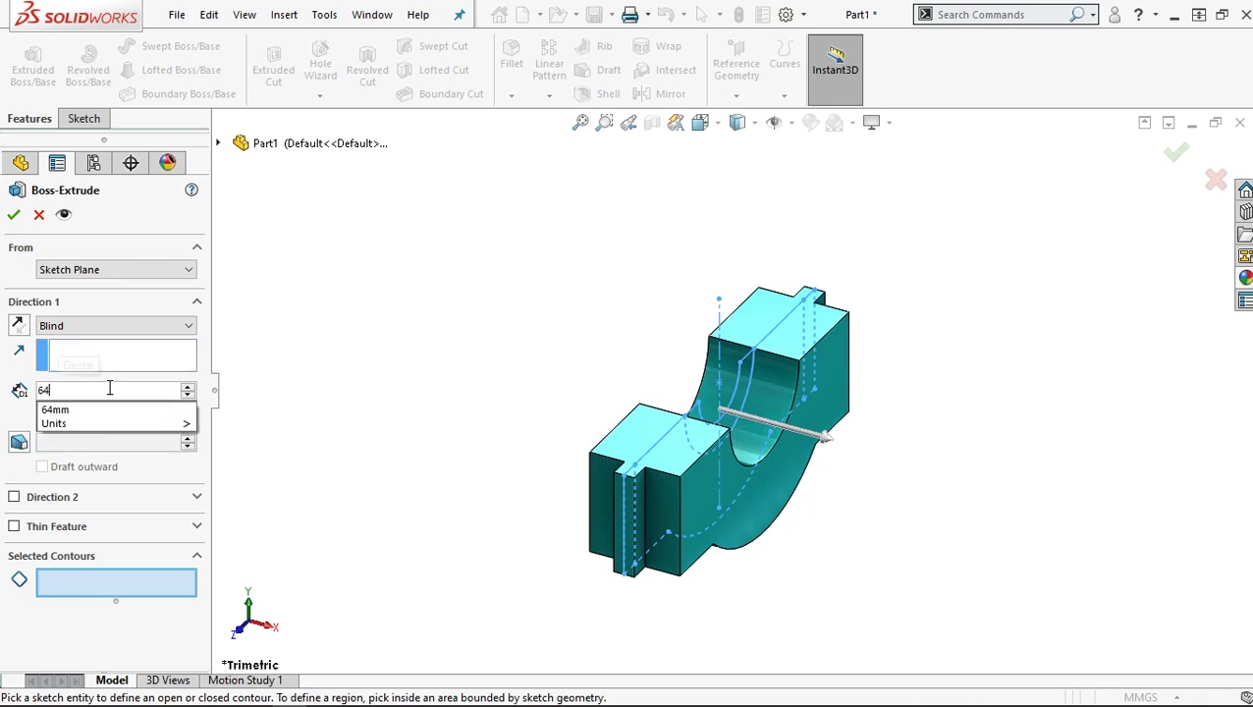
left_click(134, 325)
left_click(112, 413)
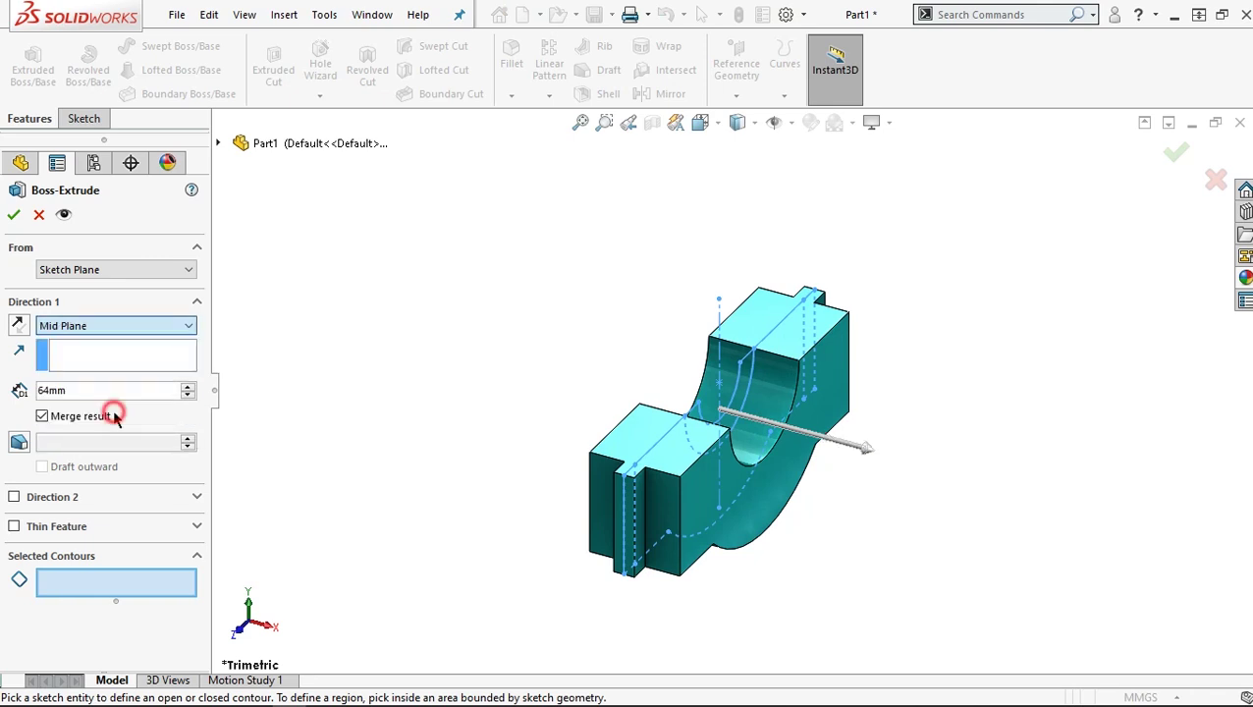
left_click(744, 396)
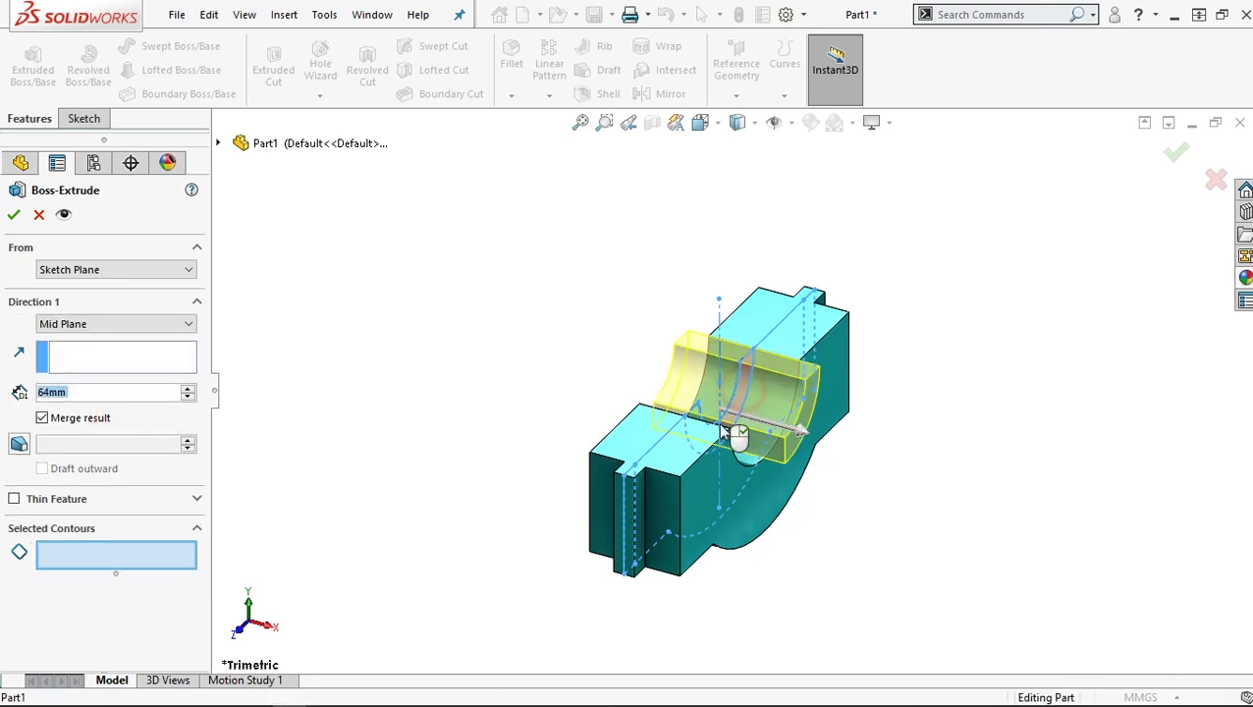
left_click(704, 444)
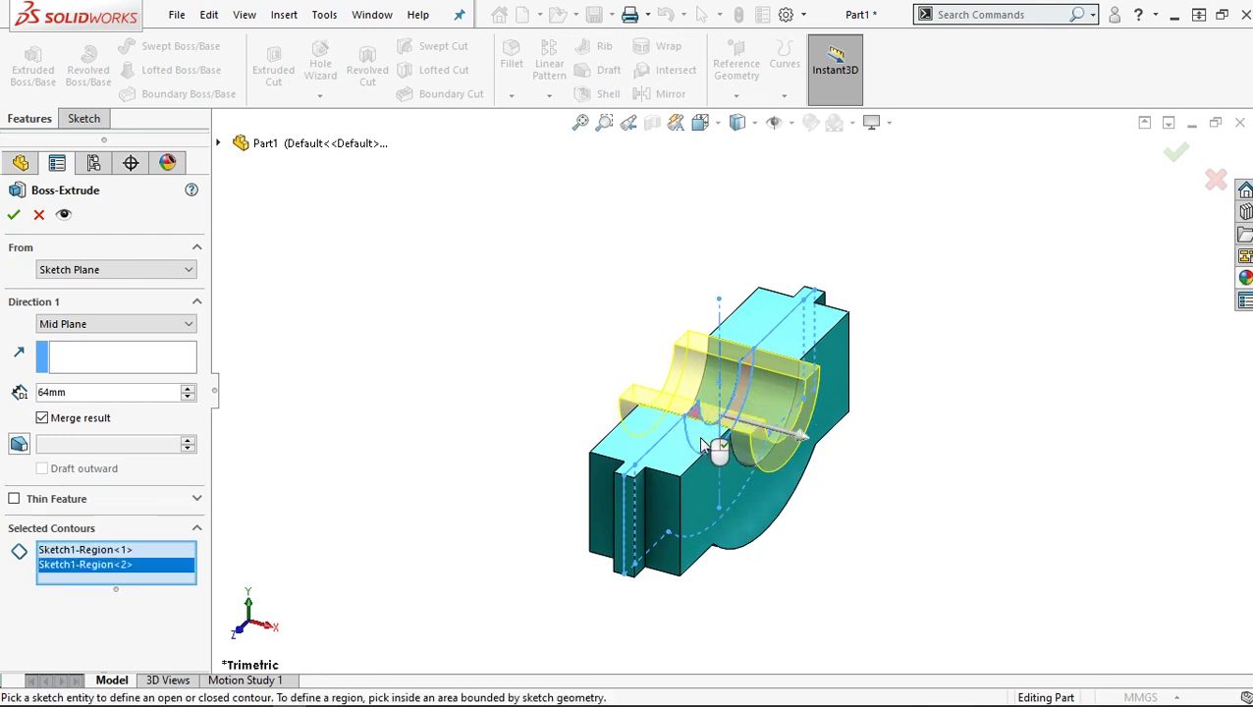
left_click(12, 215)
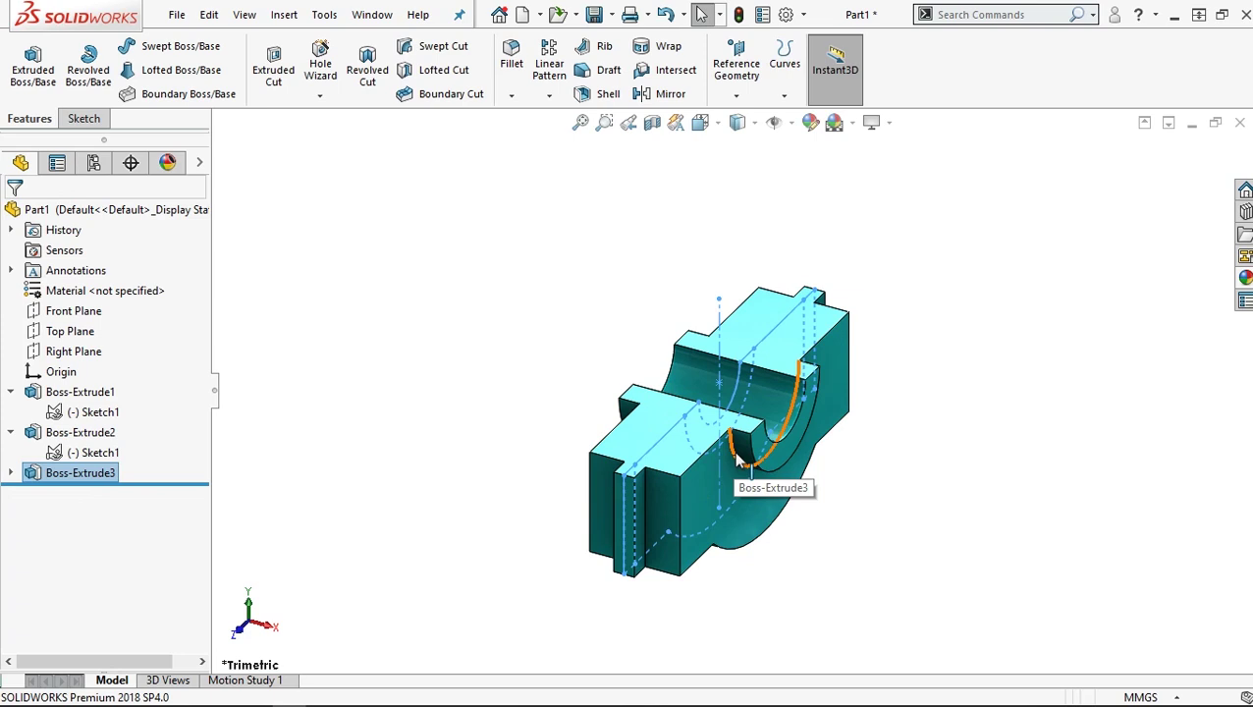
- Apply a 10 mm fillet to the two half-round bore band edges
left_click(526, 67)
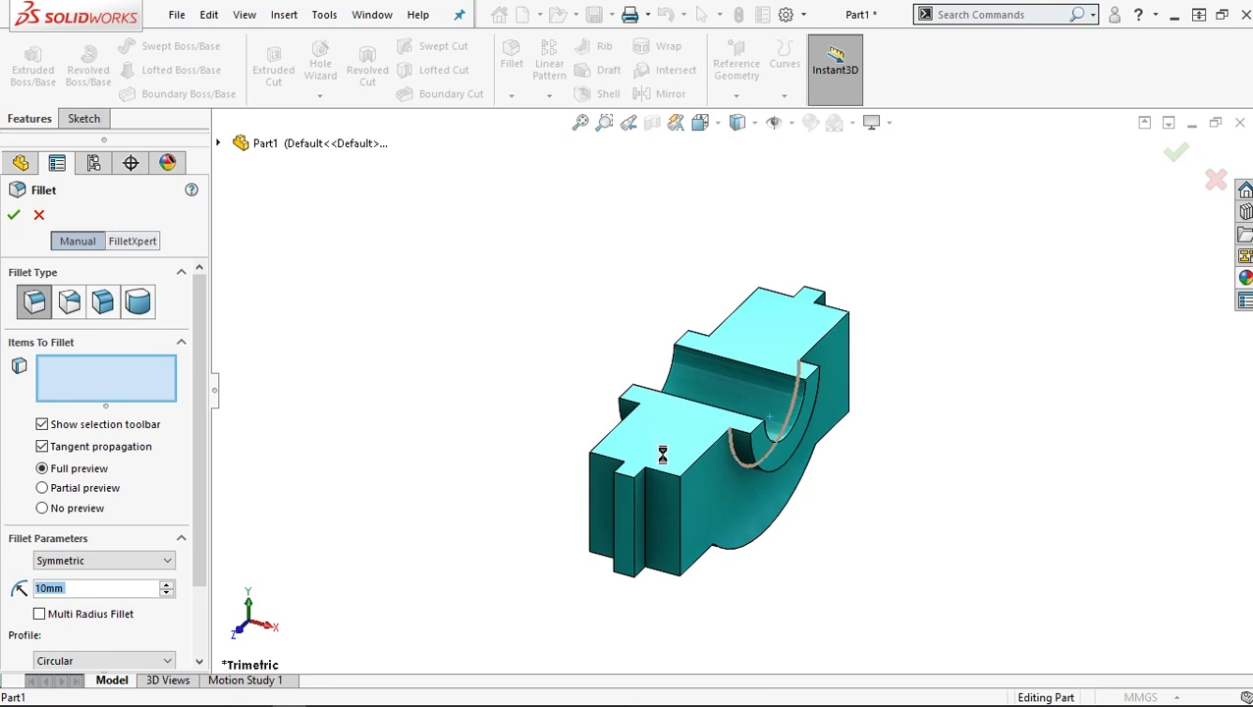
middle_click_drag(632, 449, 691, 447)
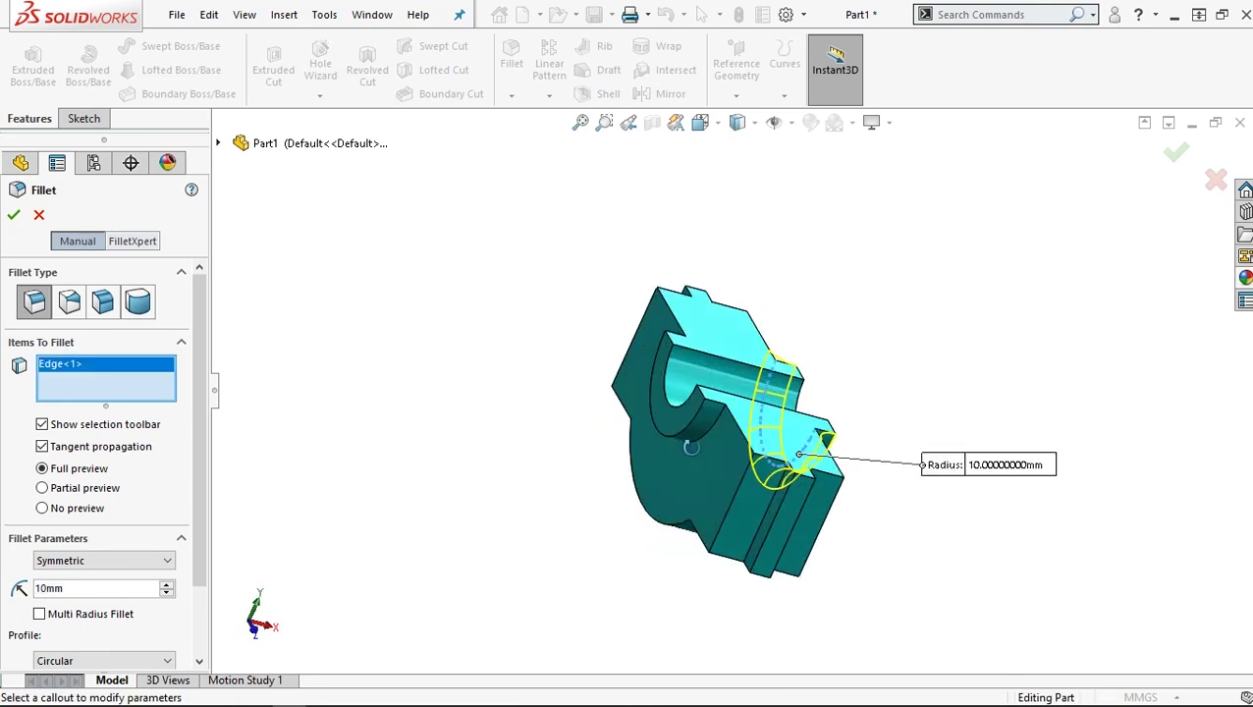
left_click(703, 430)
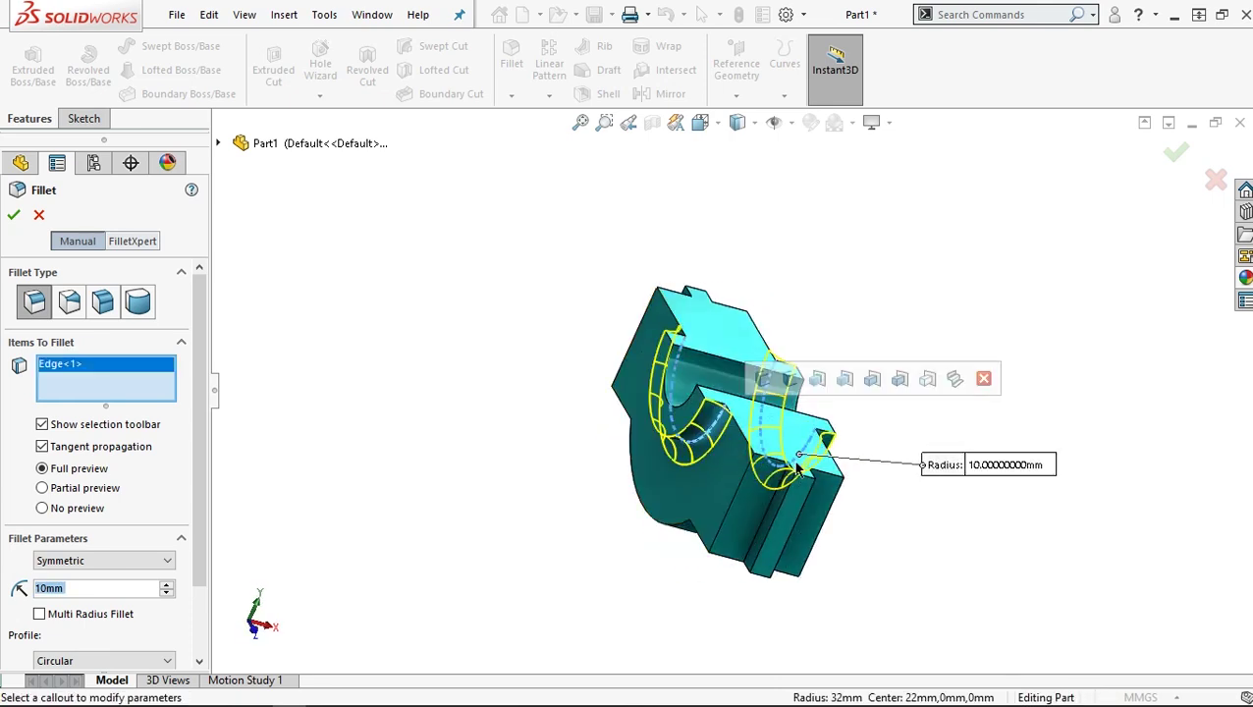
left_click(14, 215)
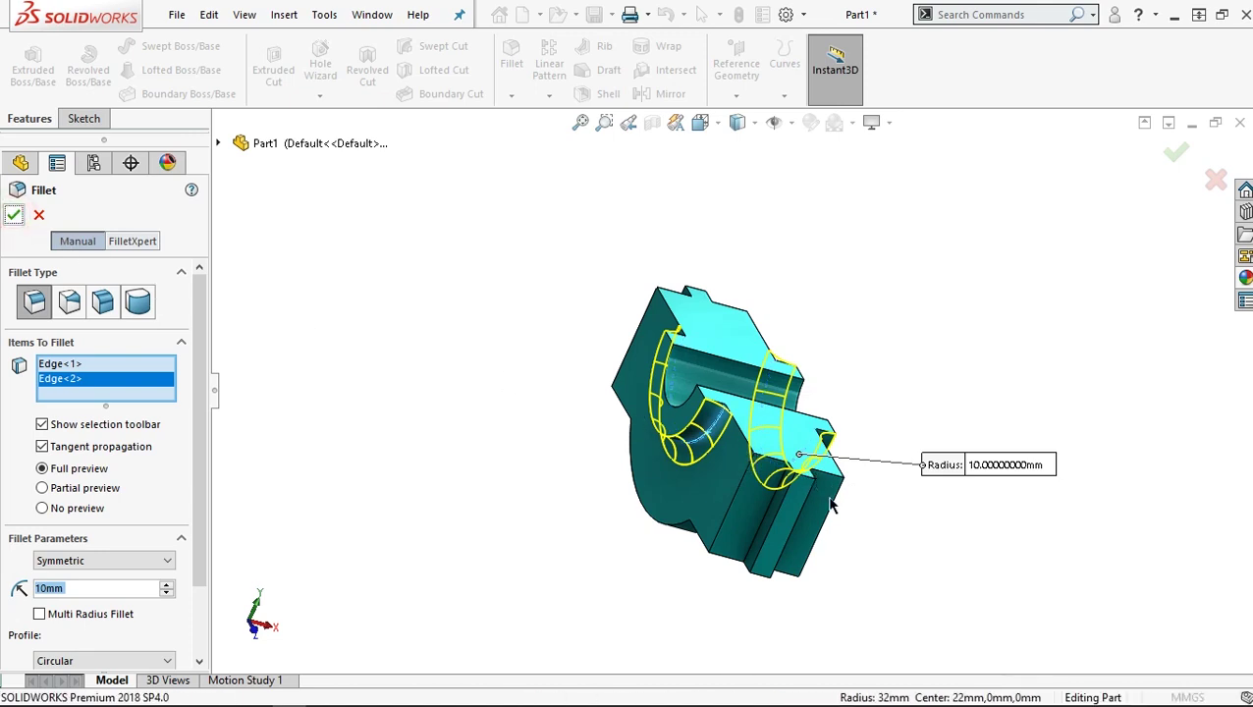
mouse_move(757, 491)
middle_mouse_down()
mouse_move(729, 497)
mouse_move(742, 513)
middle_mouse_up()
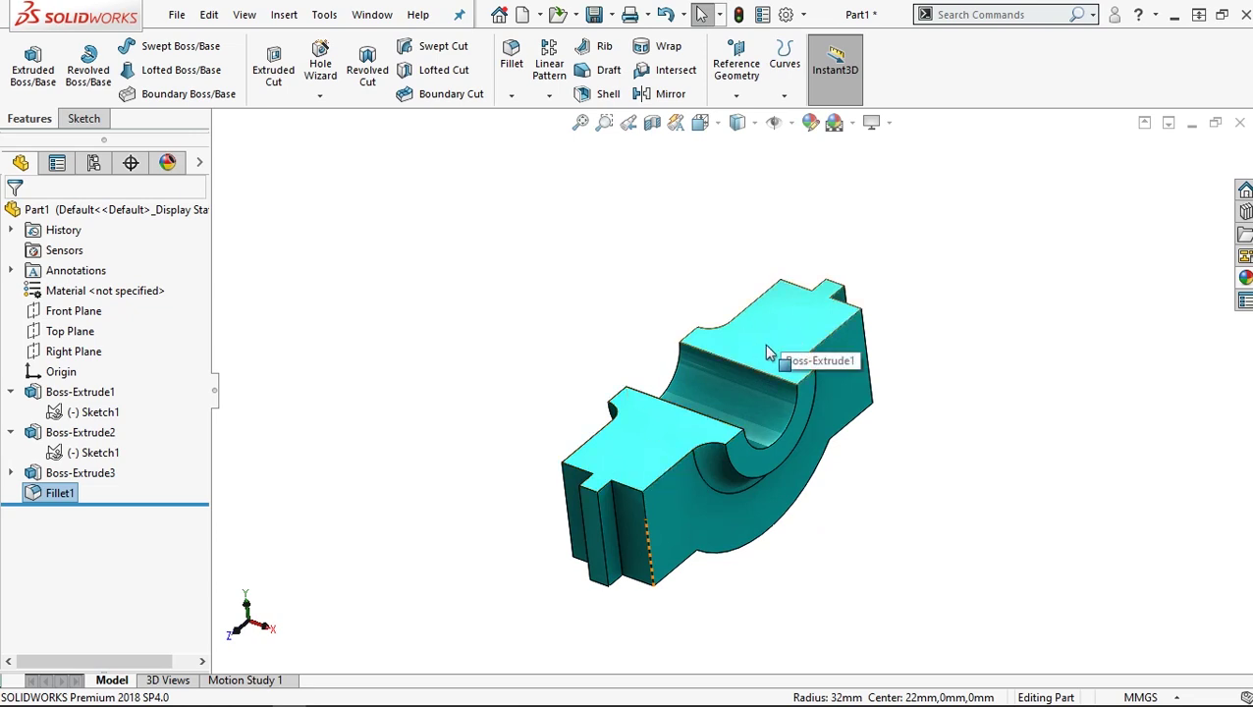
left_click(438, 369)
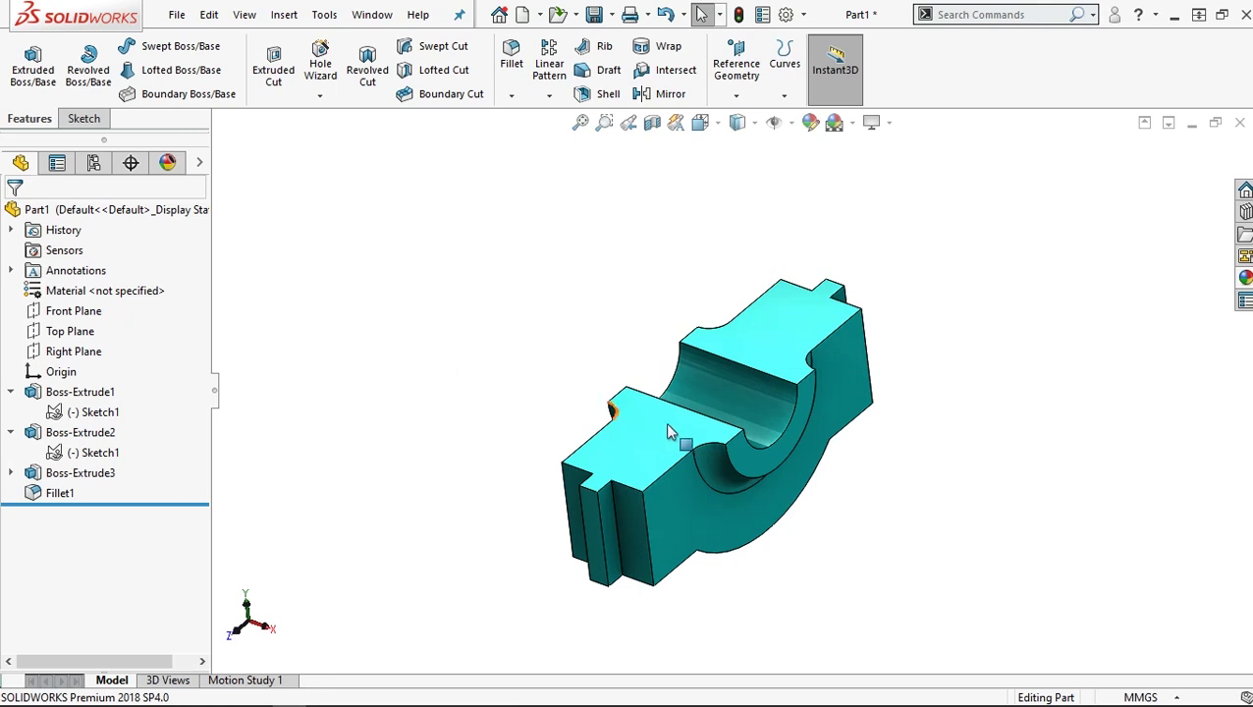
- Open Sketch2 on the block's flat top face, viewed Normal To it
left_click(653, 447)
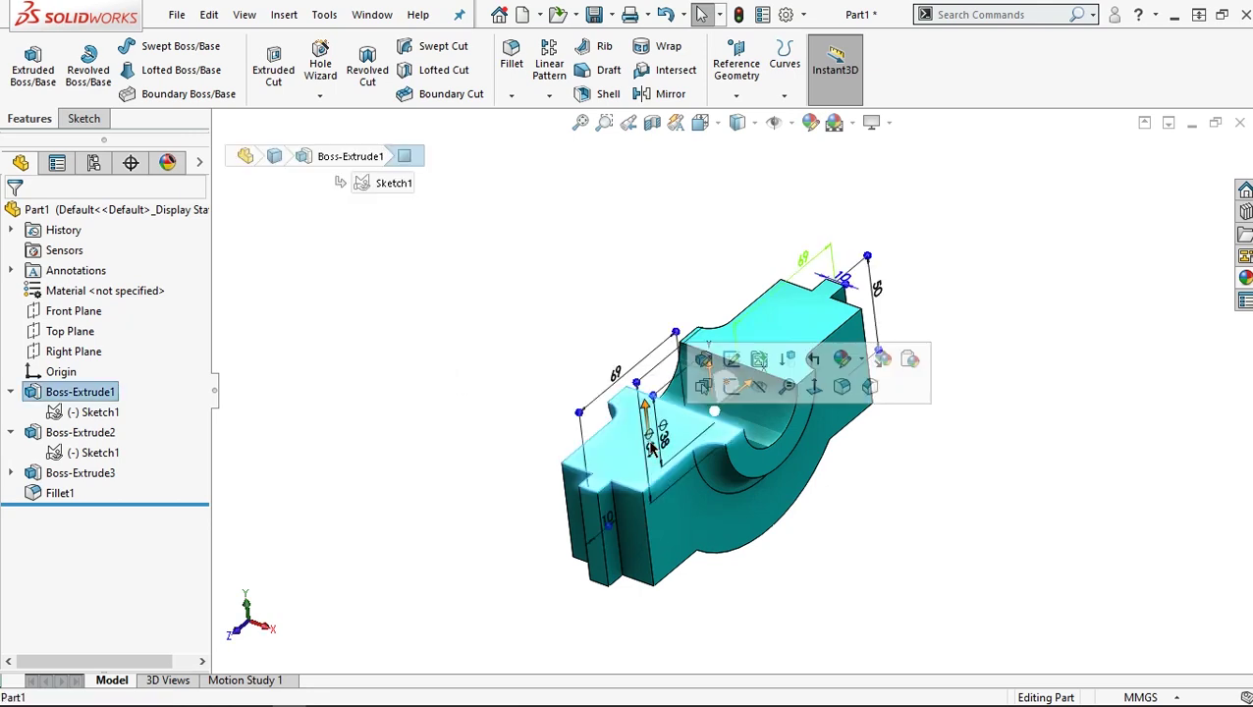
left_click(815, 389)
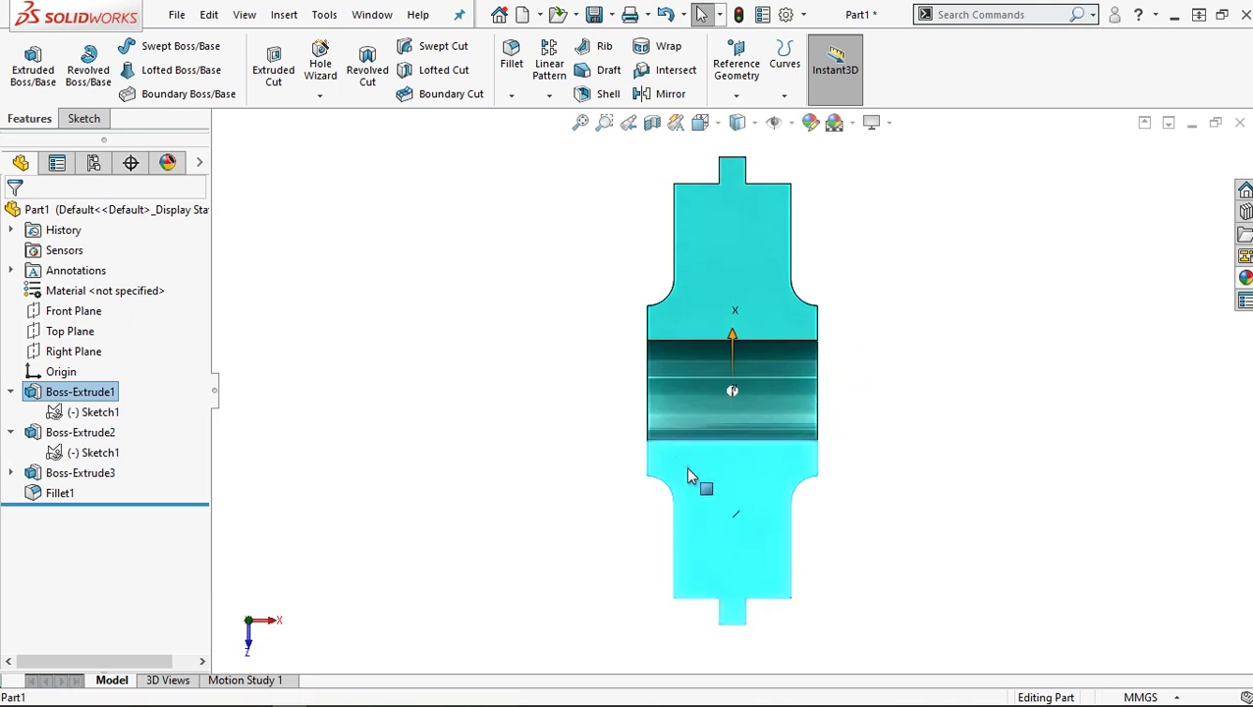
right_click(689, 475)
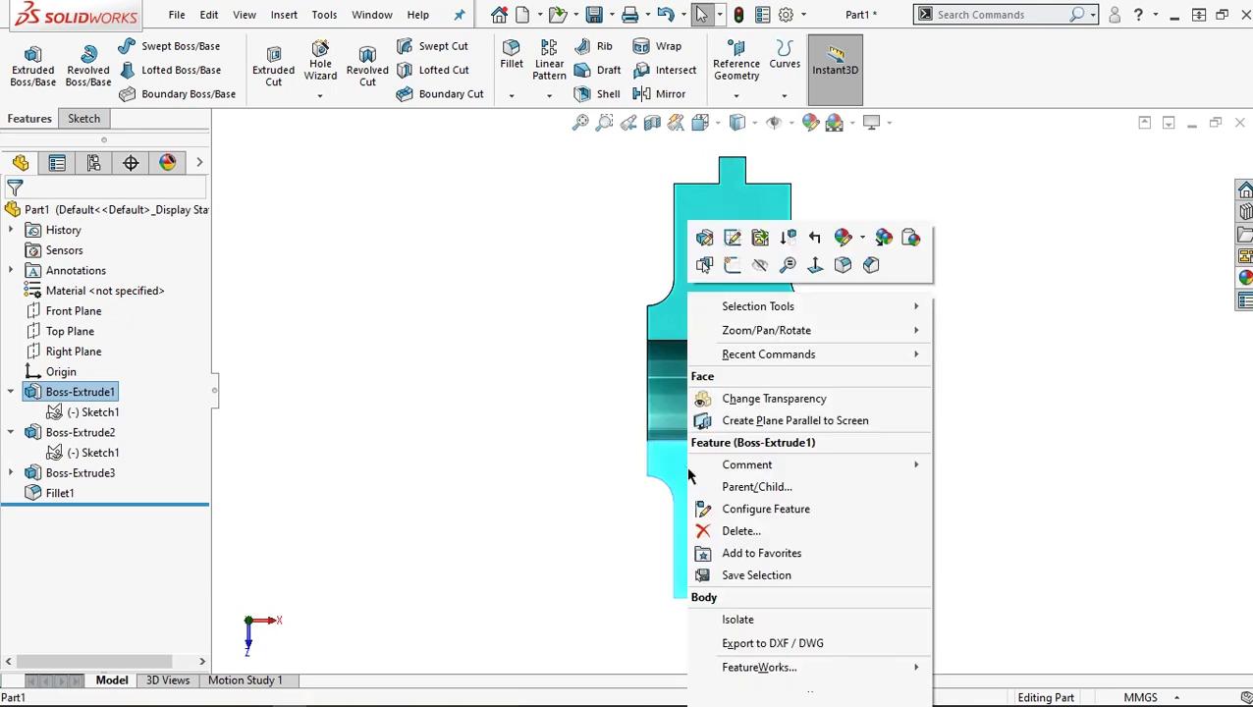
left_click(731, 266)
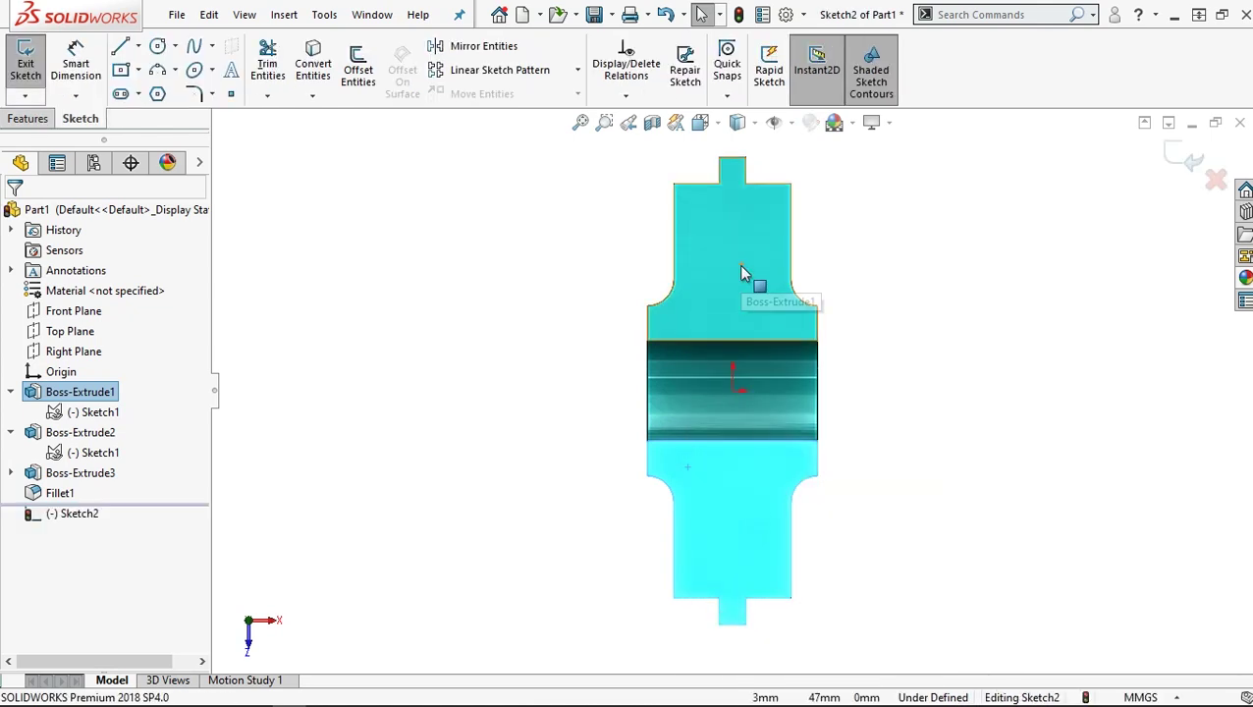
- Draw a horizontal construction centreline through the origin
left_click(138, 46)
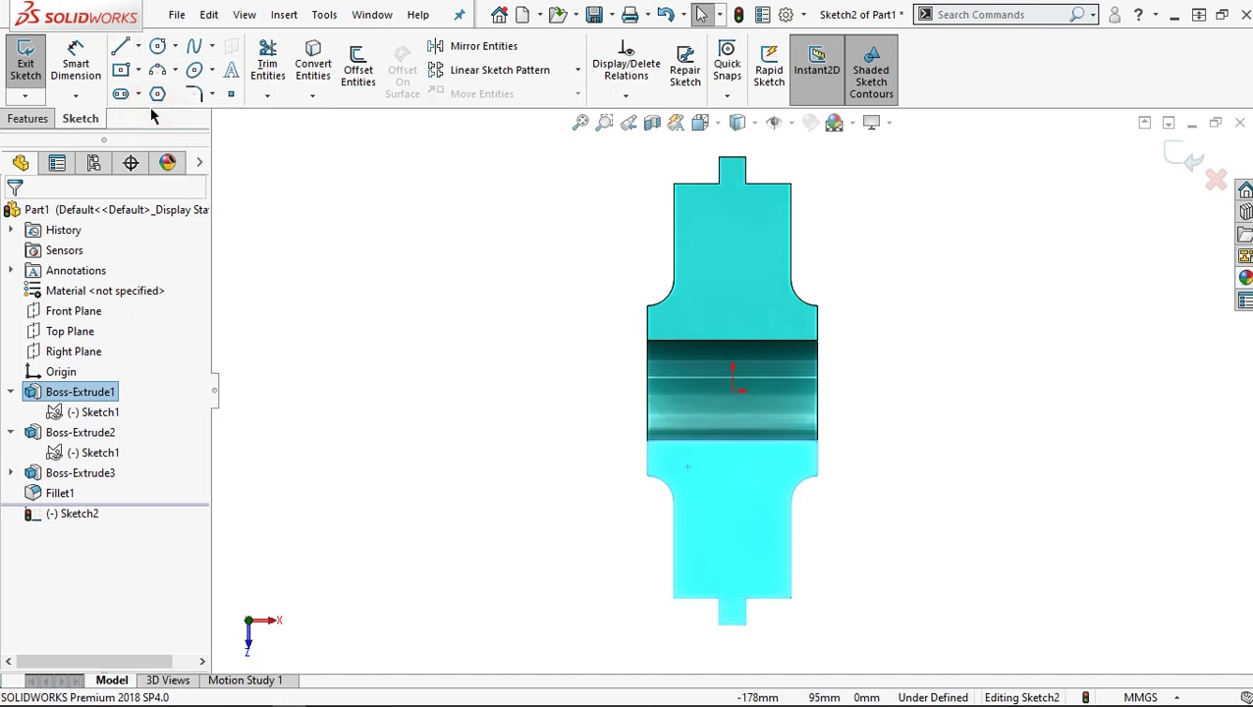
left_click(84, 423)
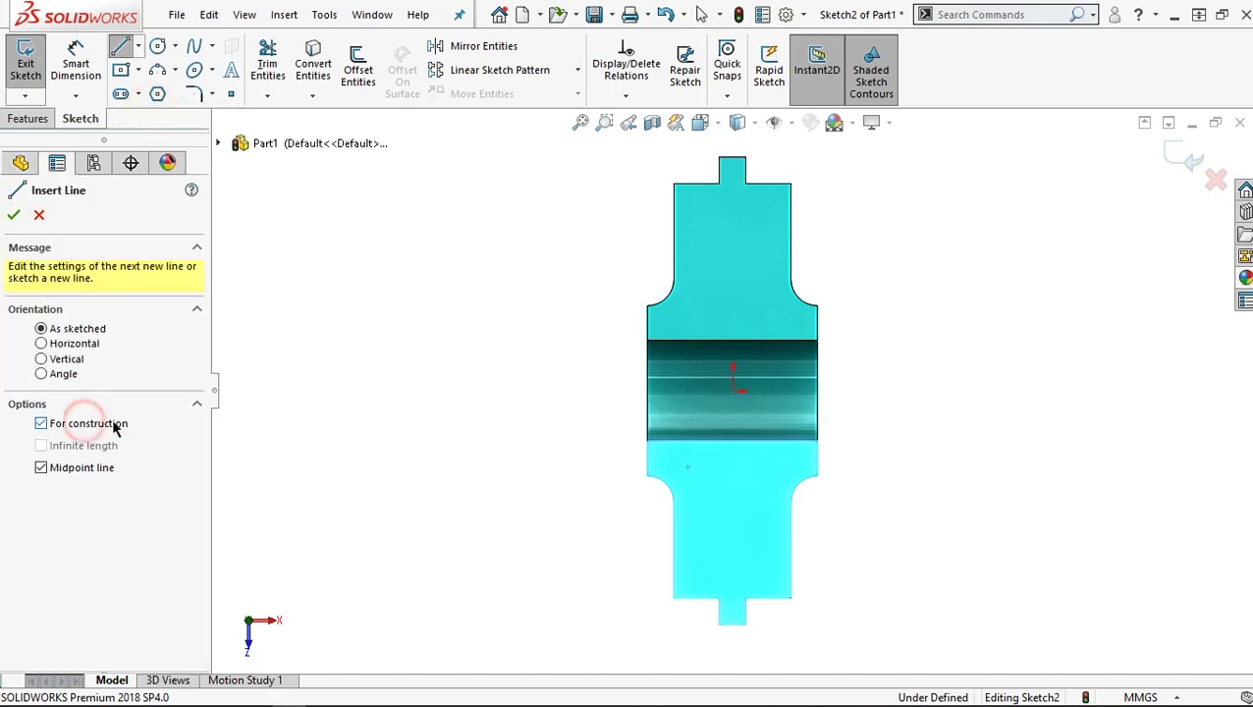
left_click(733, 391)
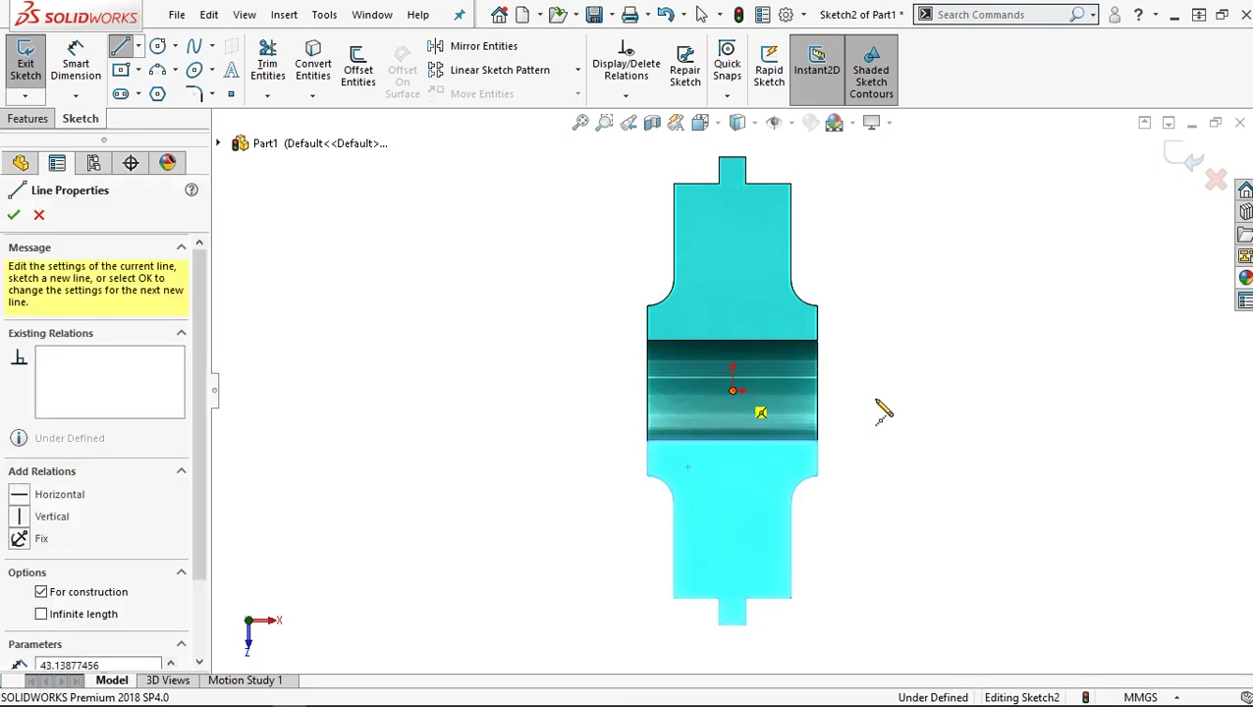
left_click(878, 390)
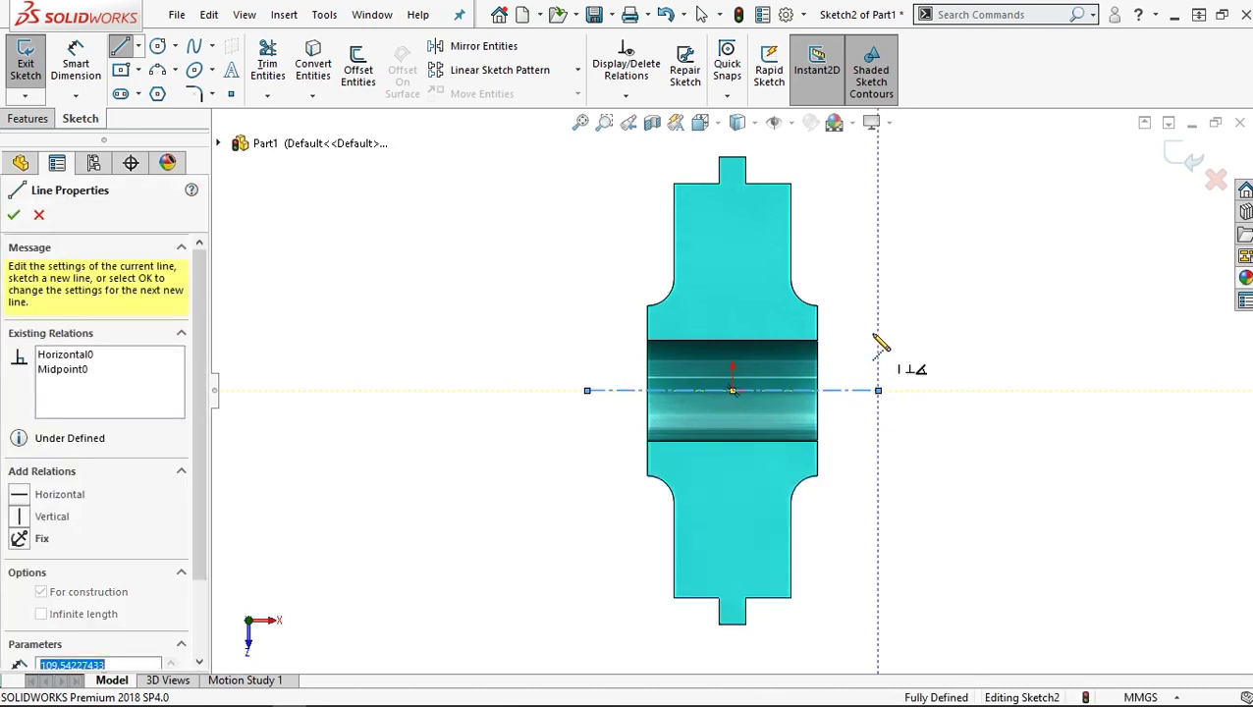
left_click(150, 39)
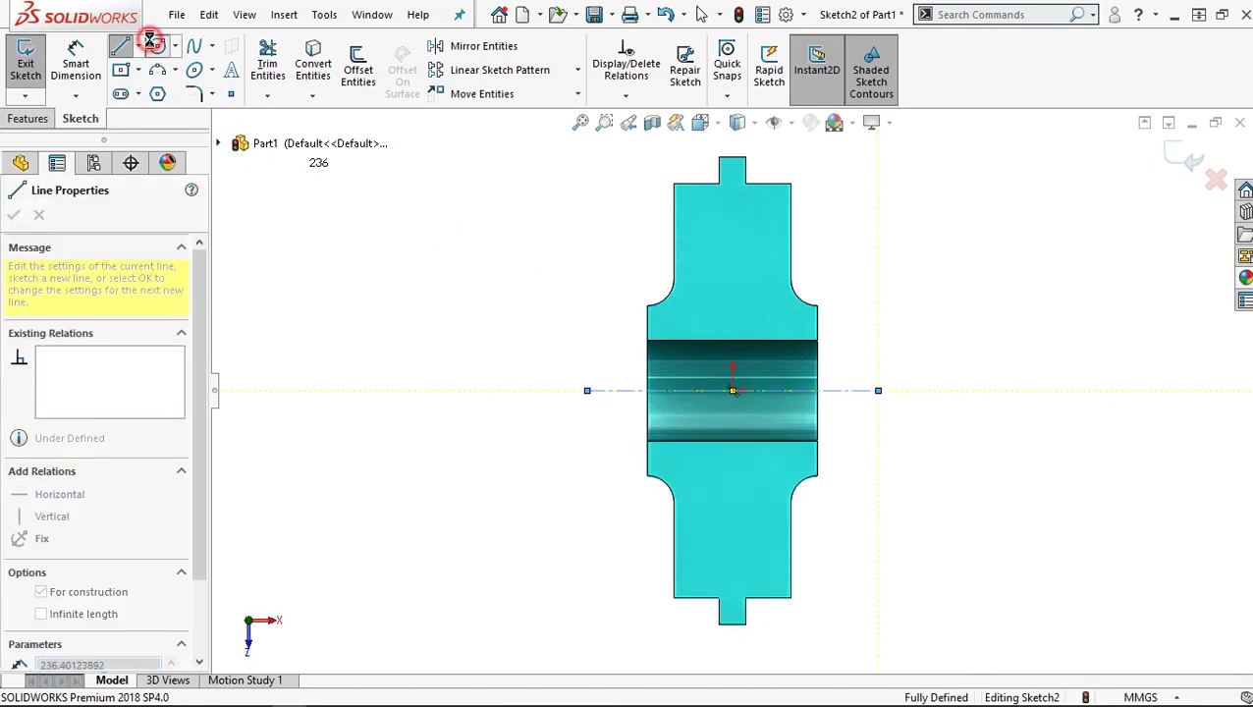
- Sketch a circle on the vertical axis below the bore and dimension it Ø13 mm
left_click(731, 501)
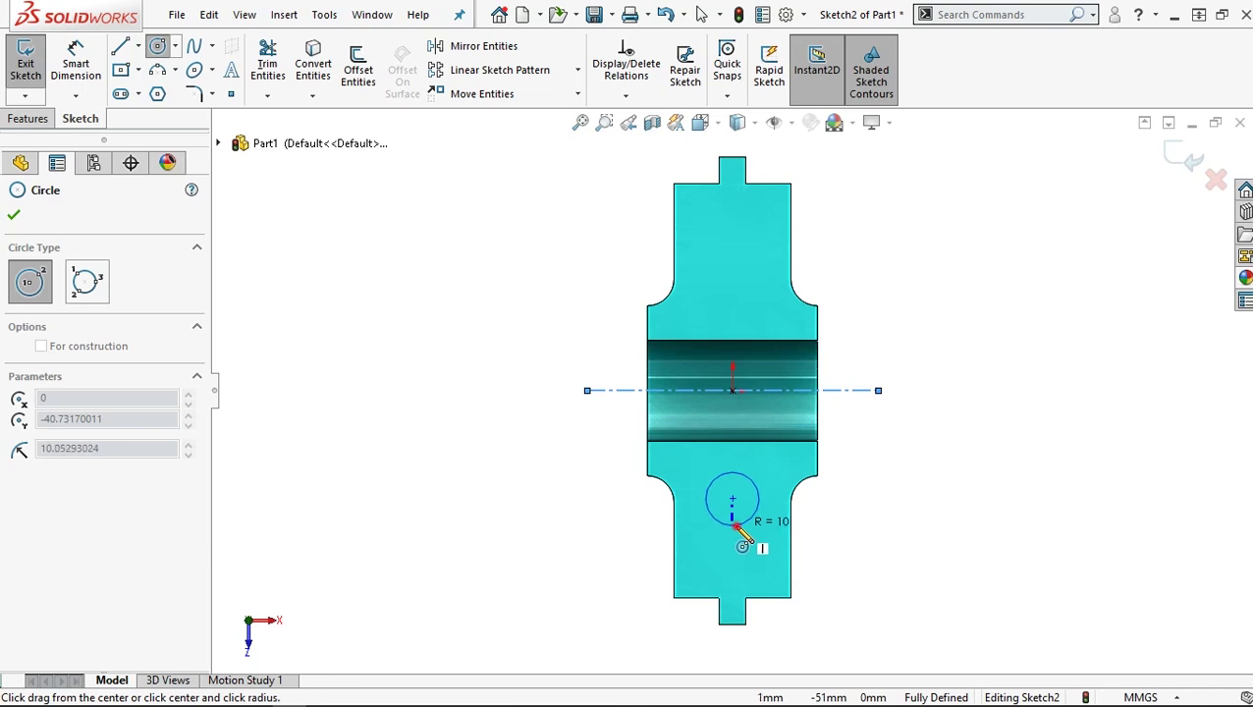
left_click(739, 528)
key("Escape")
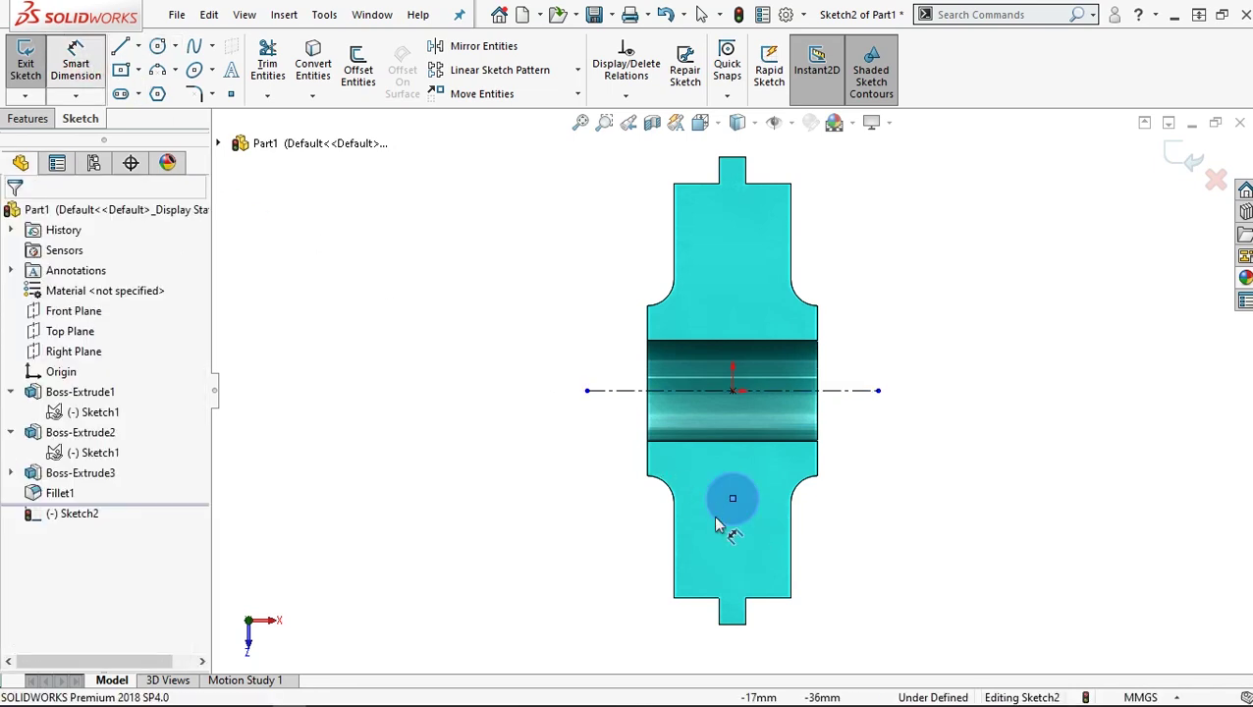
key("d")
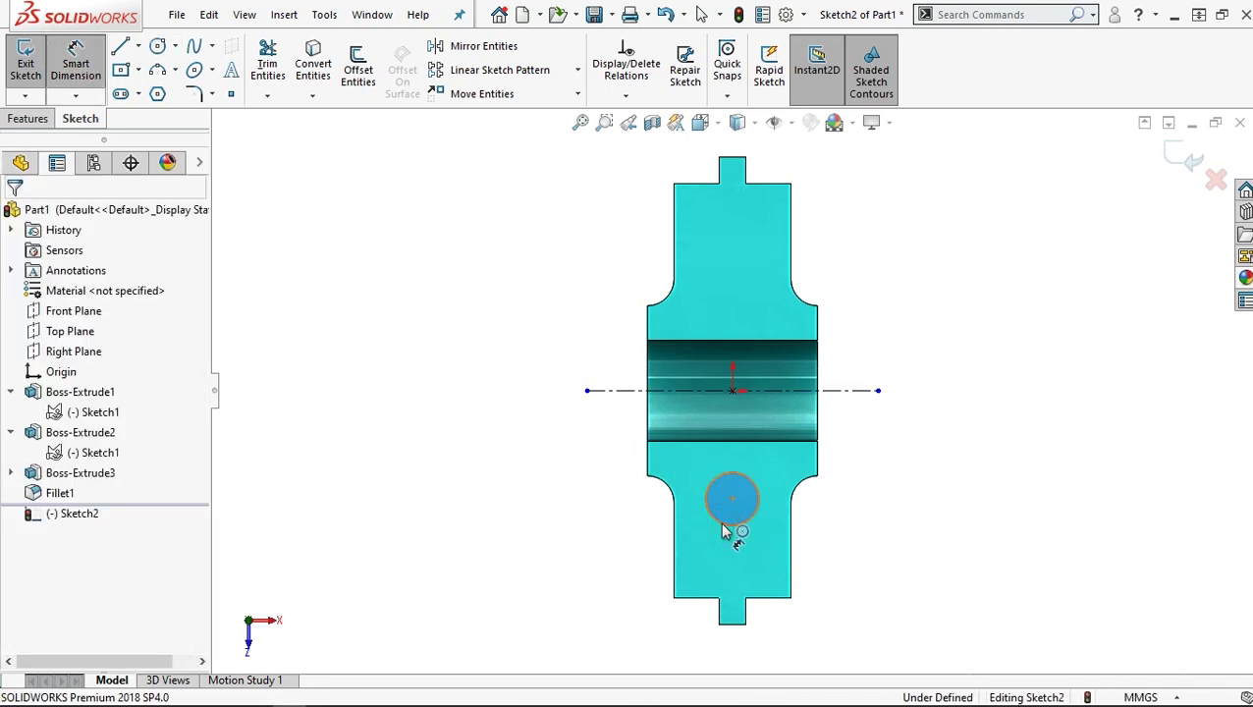
left_click(725, 531)
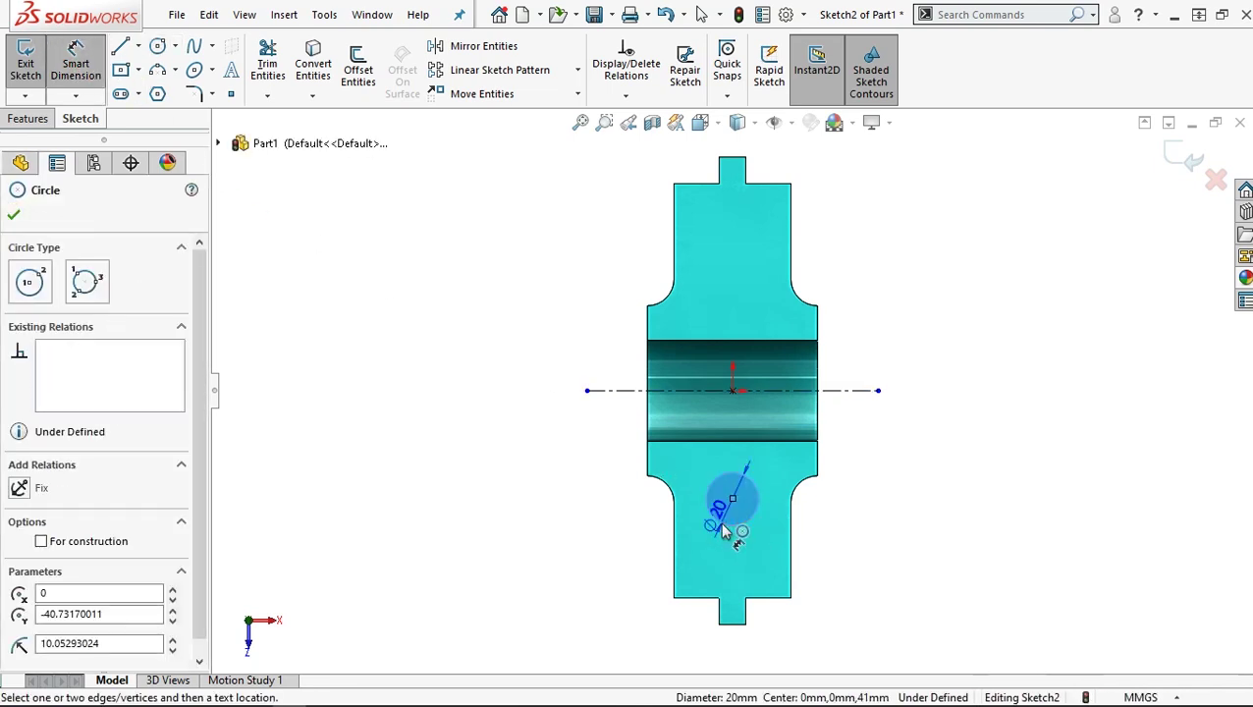
left_click(619, 520)
type("13")
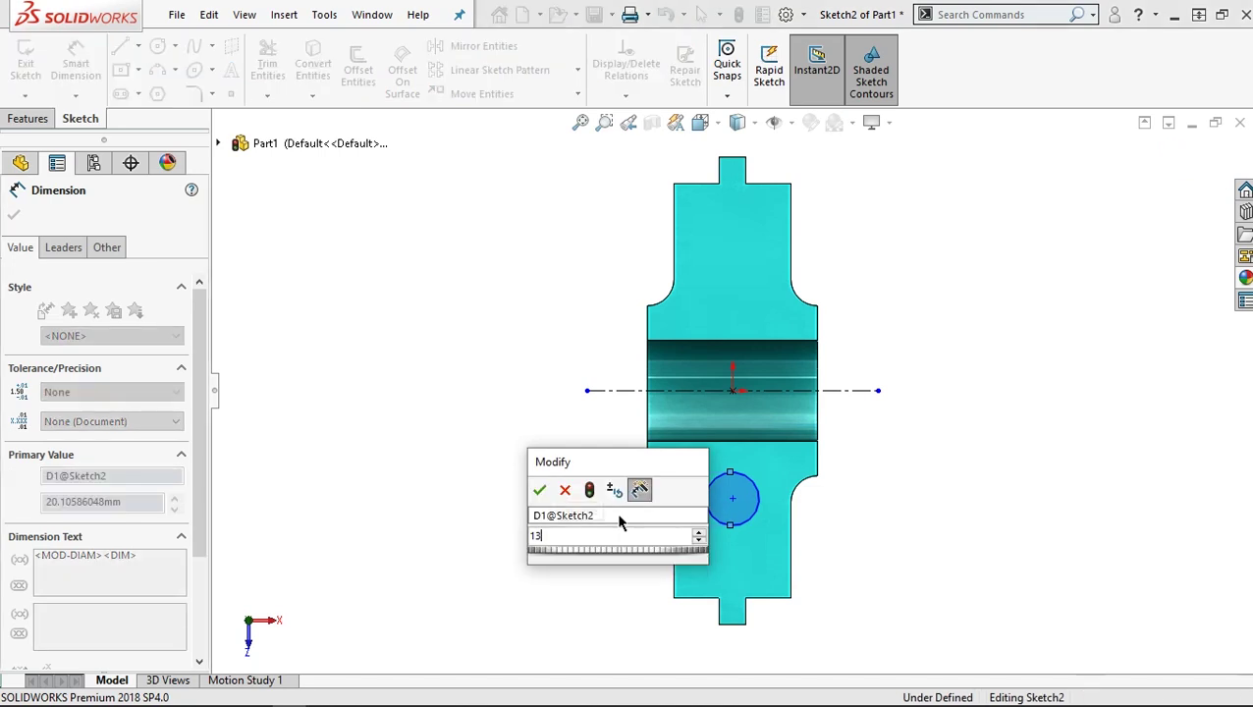
key("Return")
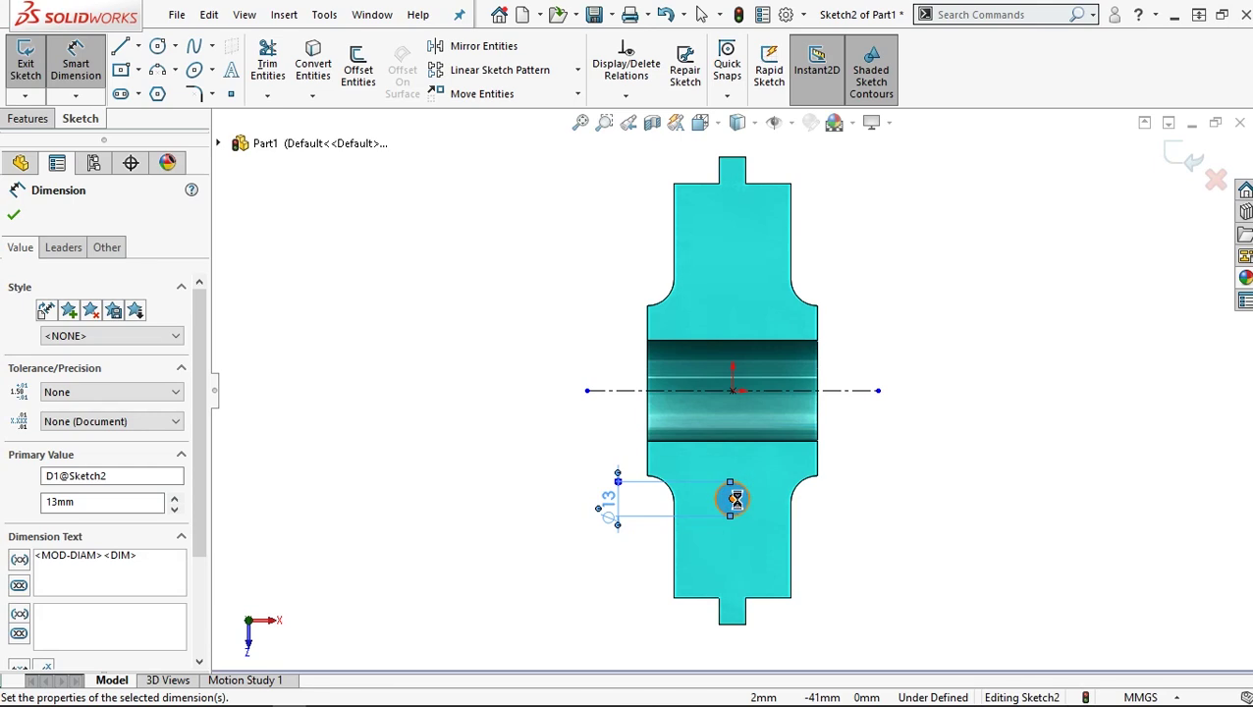
- Place the circle 44 mm from the horizontal centreline
left_click(731, 391)
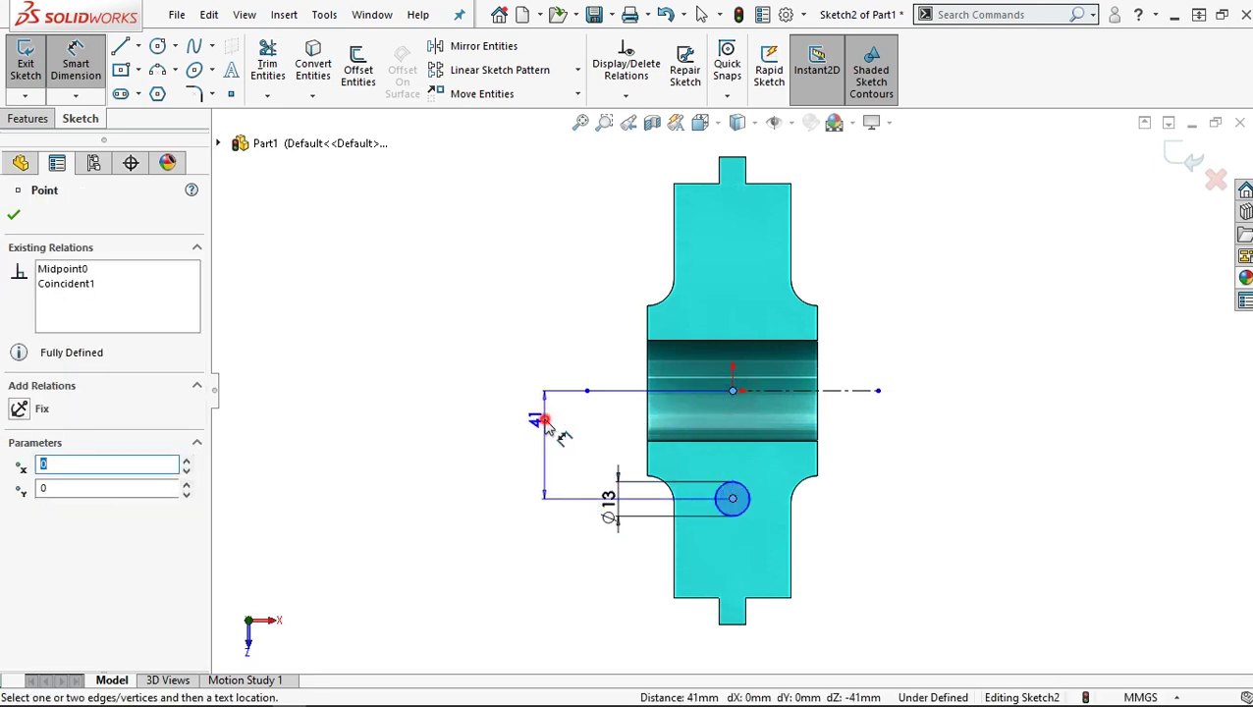
left_click(548, 426)
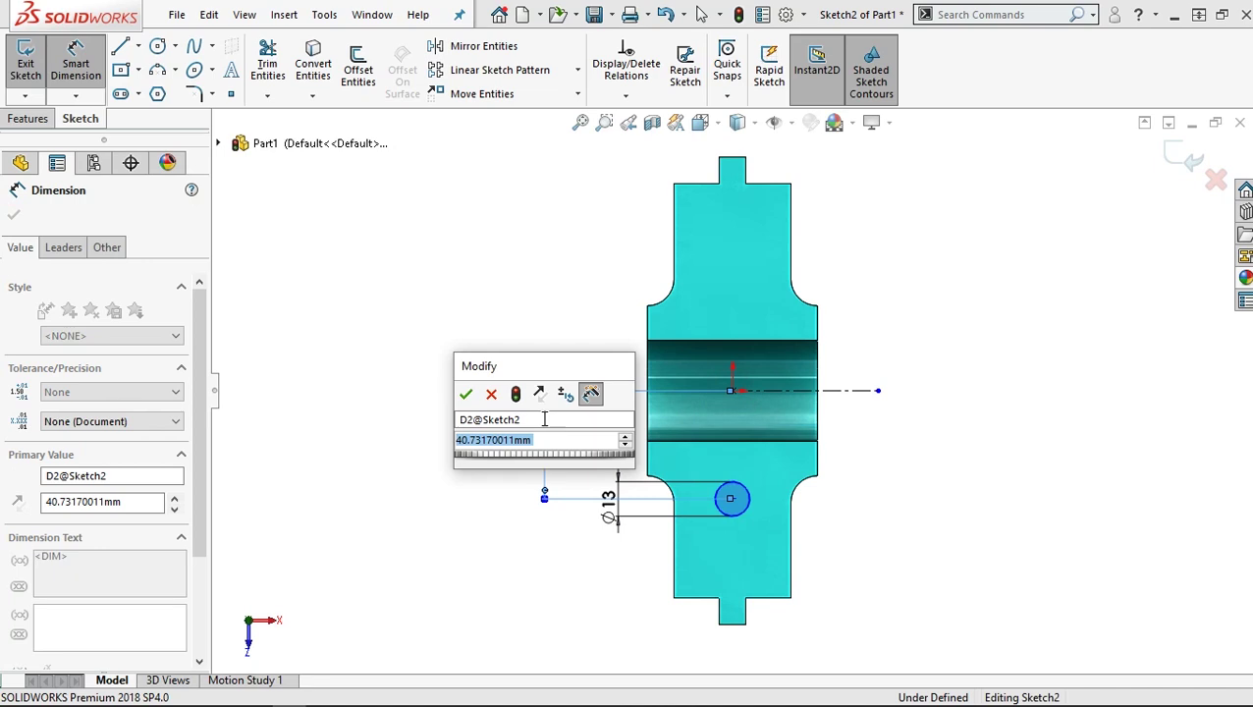
type("44")
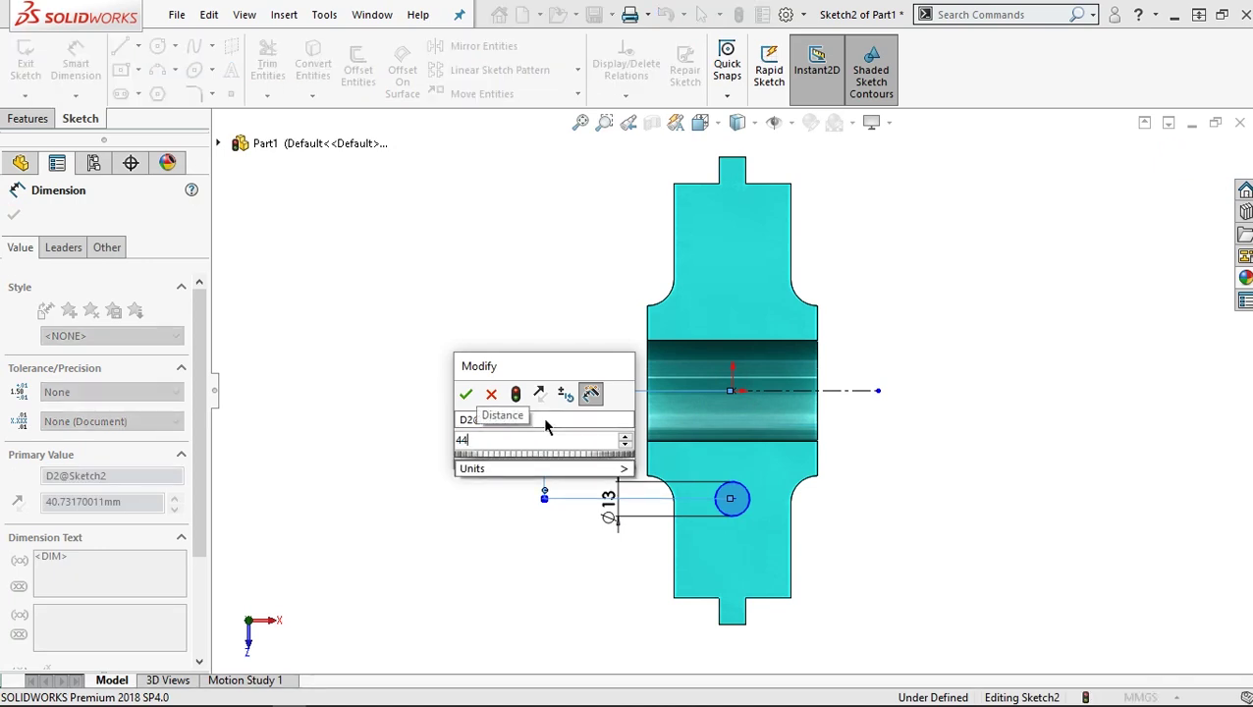
key("Escape")
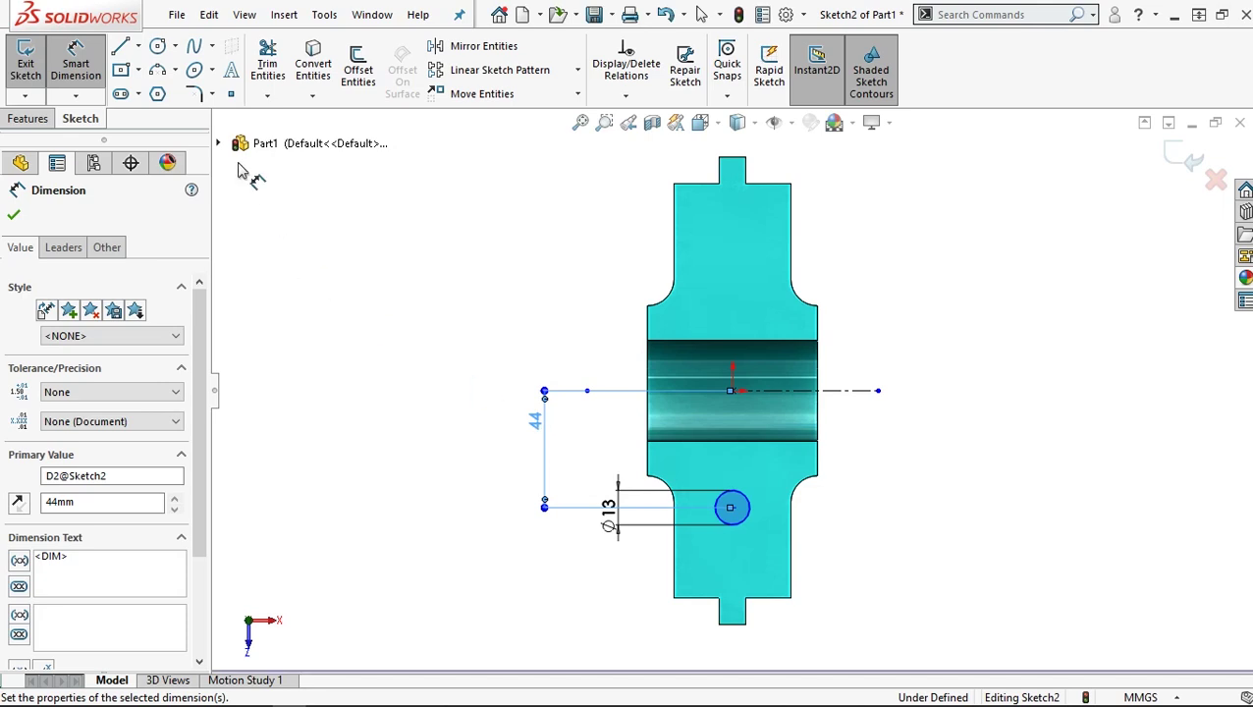
left_click(475, 47)
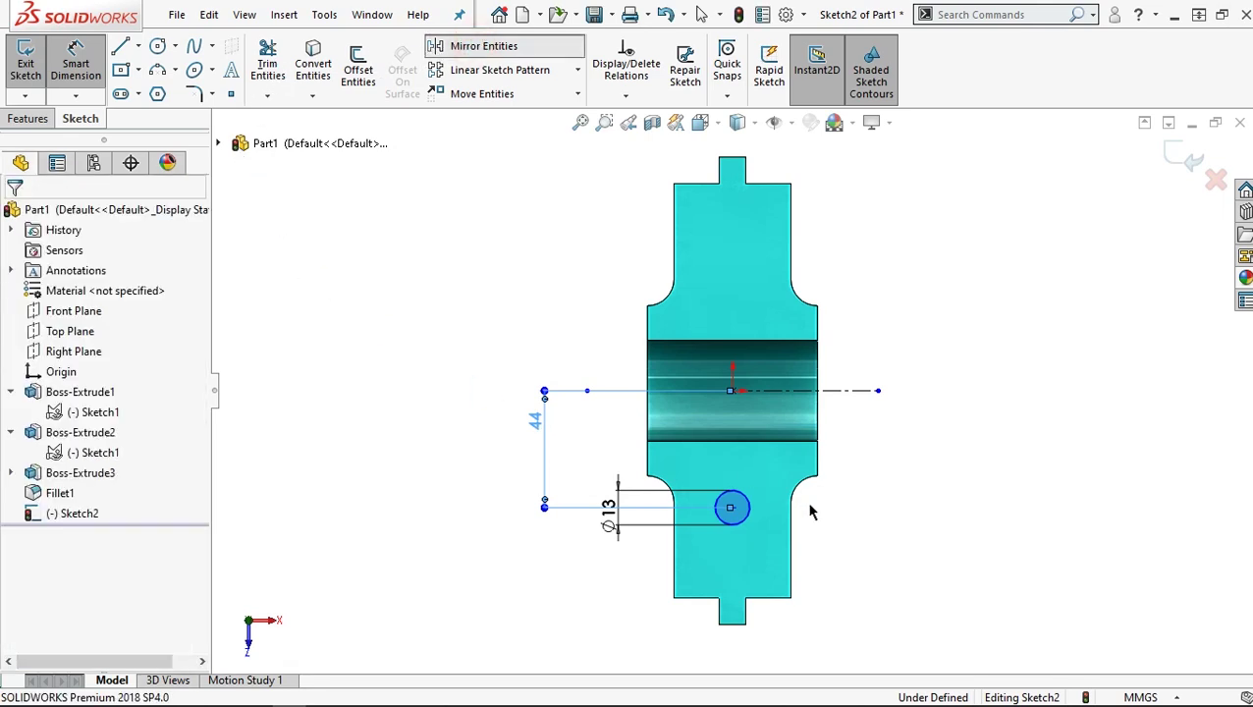
- Mirror the Ø13 circle about the horizontal centreline to the opposite side of the bore
left_click(115, 442)
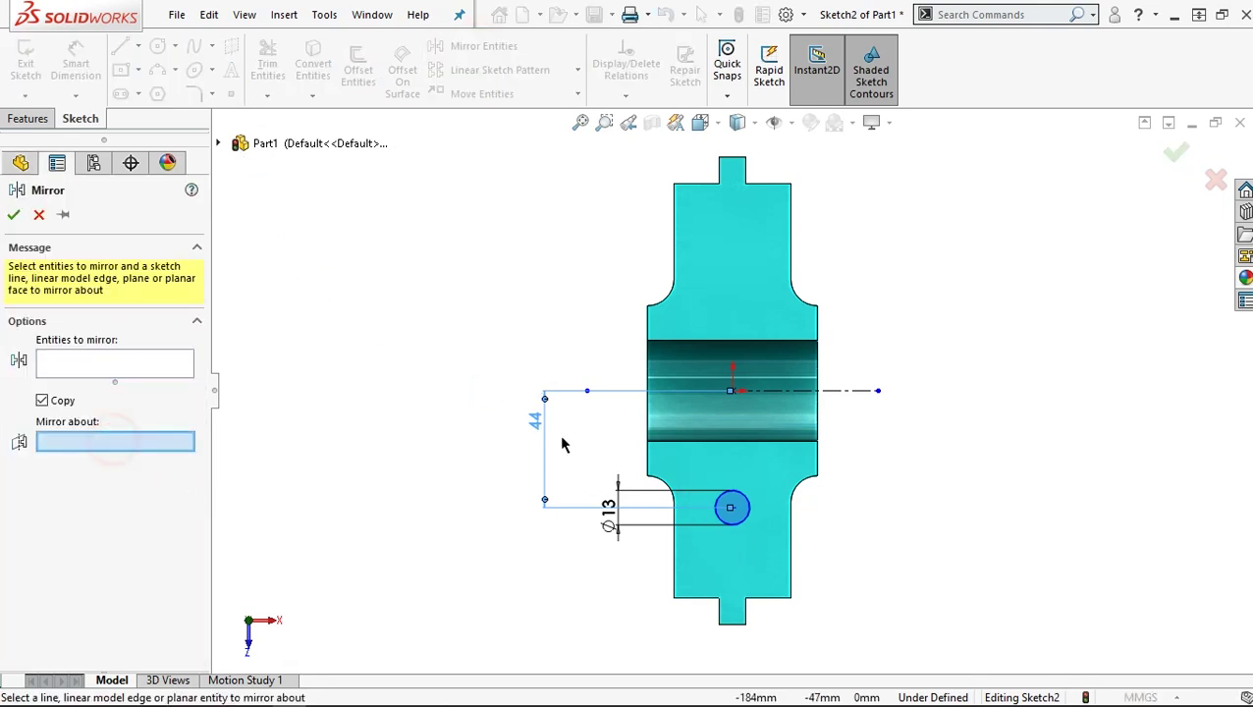
left_click(786, 391)
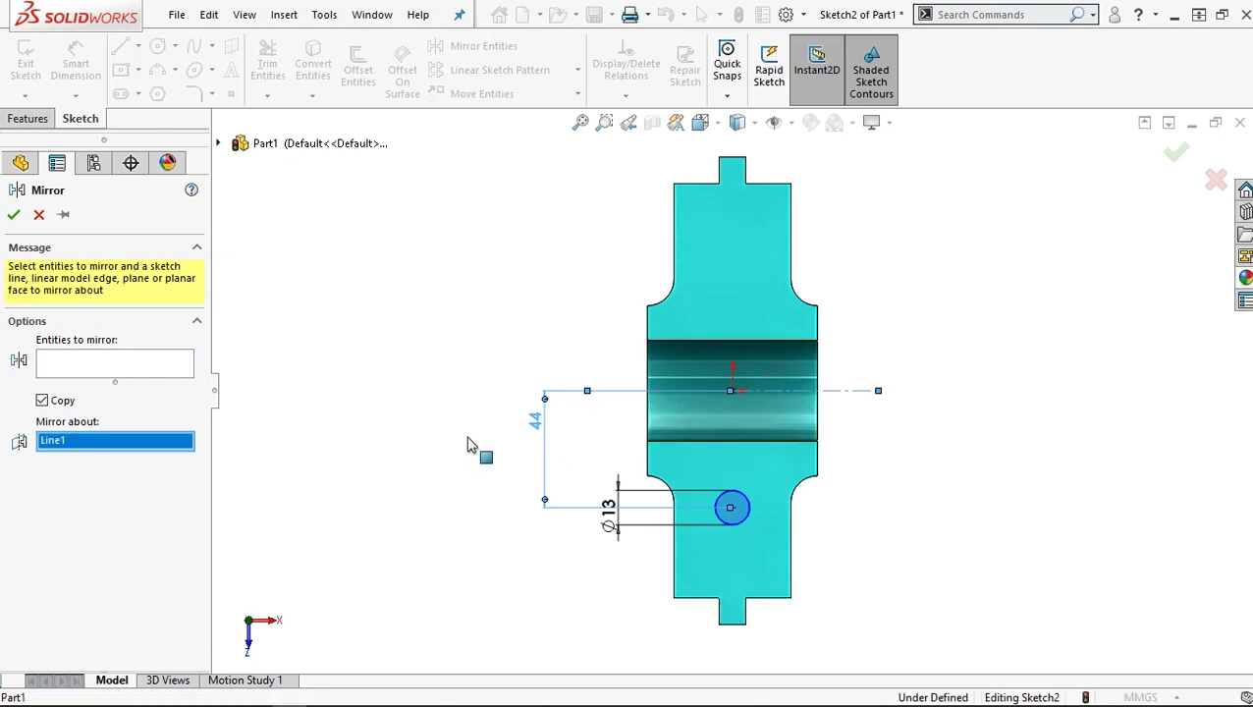
left_click(96, 367)
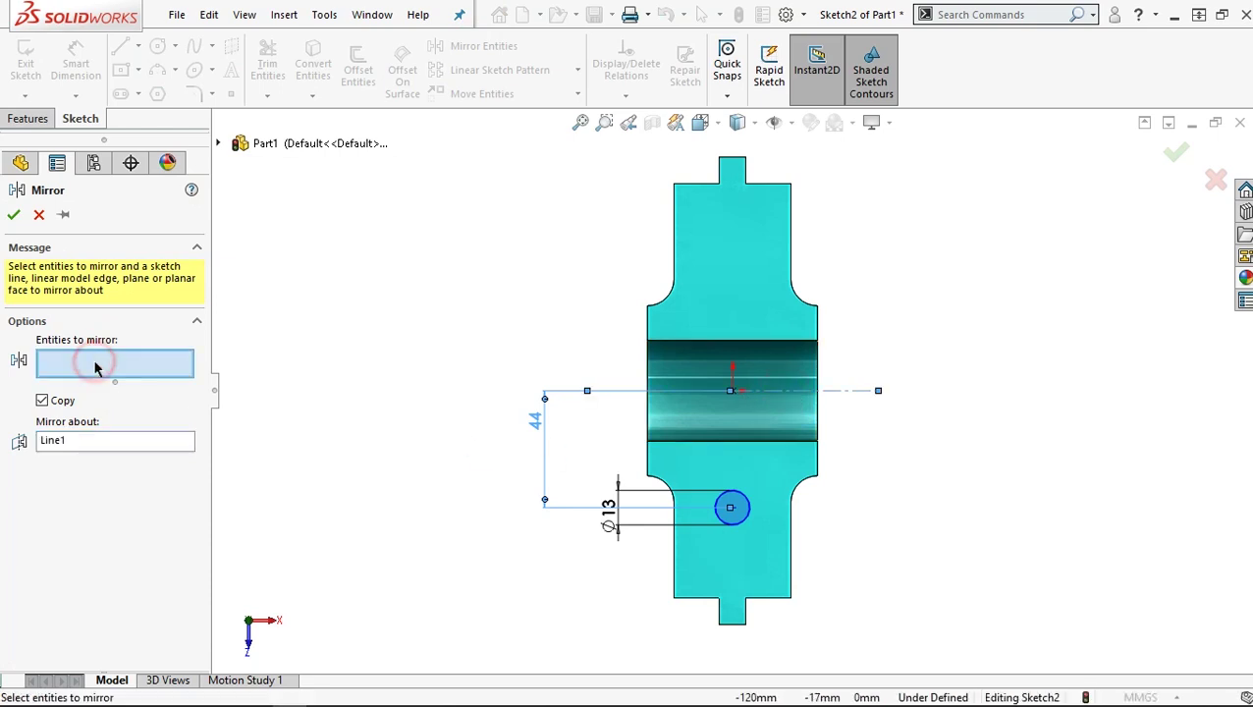
left_click(736, 509)
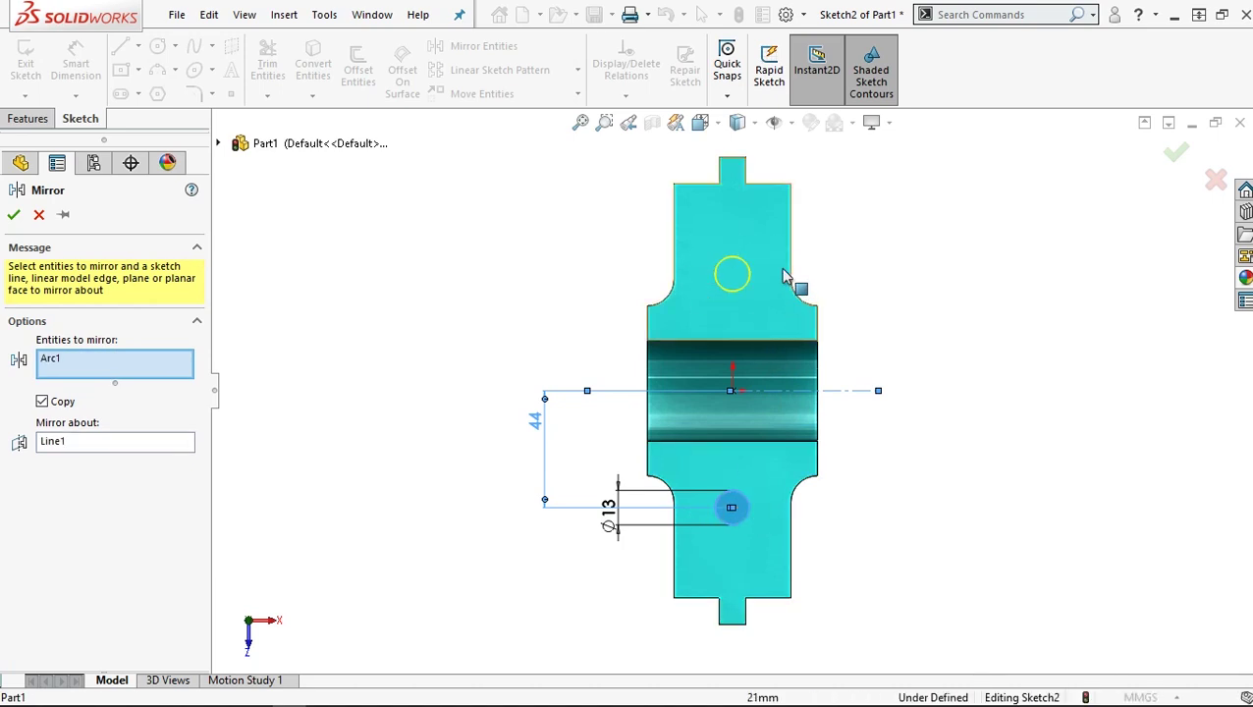
left_click(11, 216)
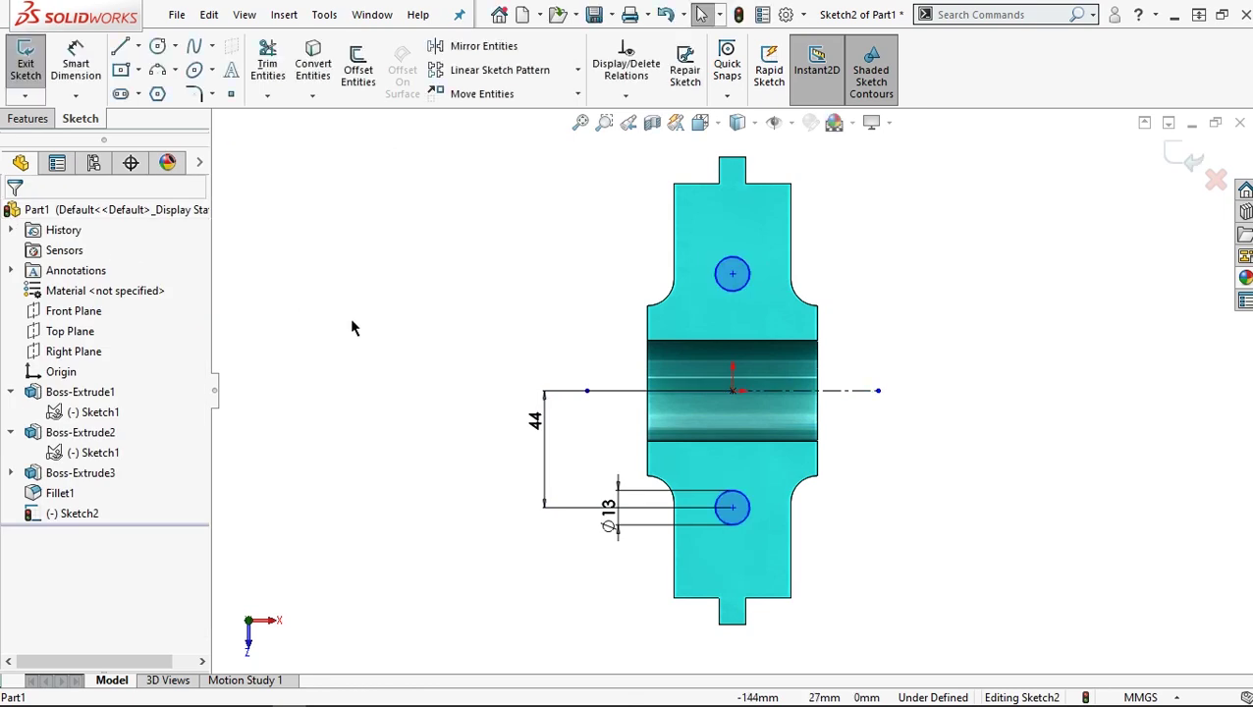
left_click(28, 119)
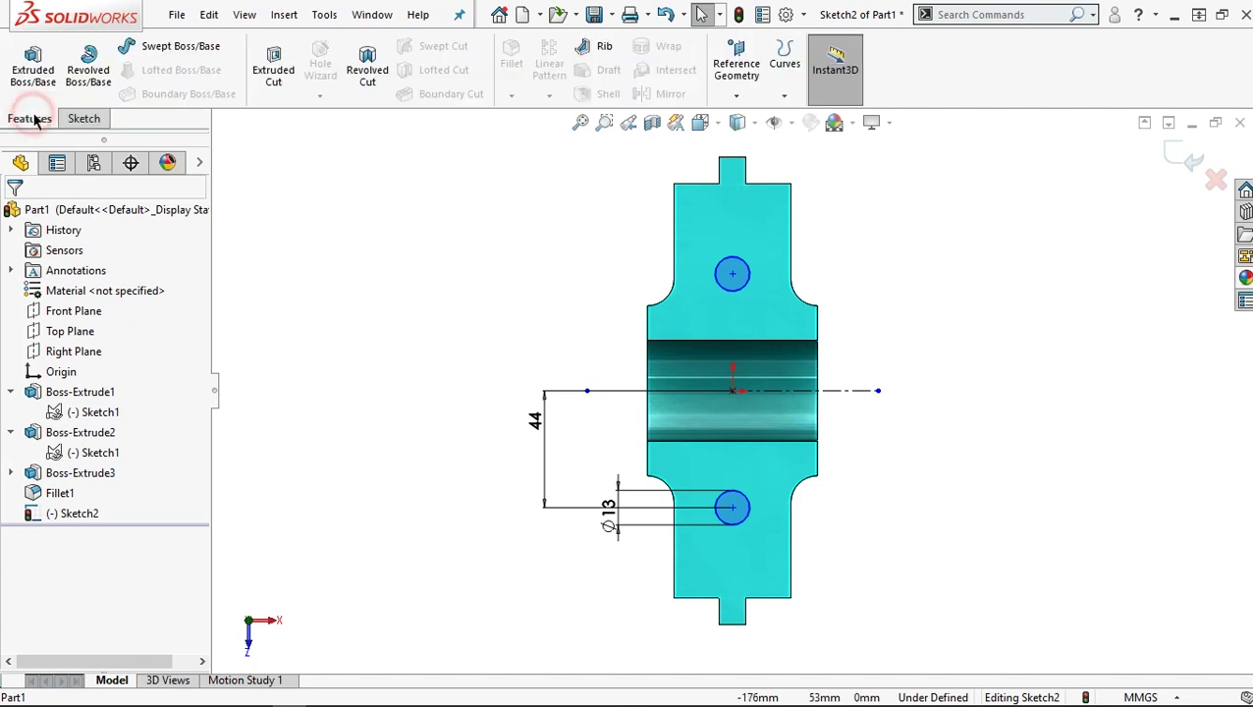
- Extrude-cut both Ø13 circles Through All, making two bolt holes flanking the bore
left_click(260, 77)
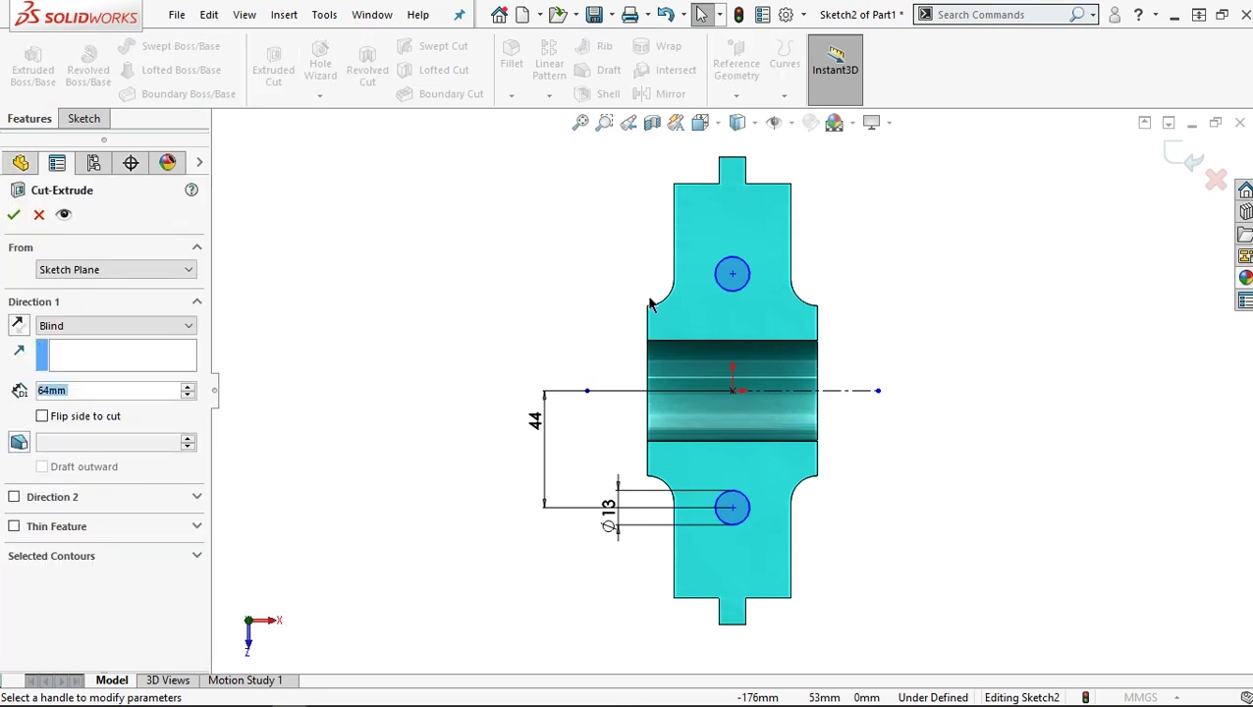
mouse_move(744, 579)
middle_mouse_down()
mouse_move(655, 502)
mouse_move(676, 528)
middle_mouse_up()
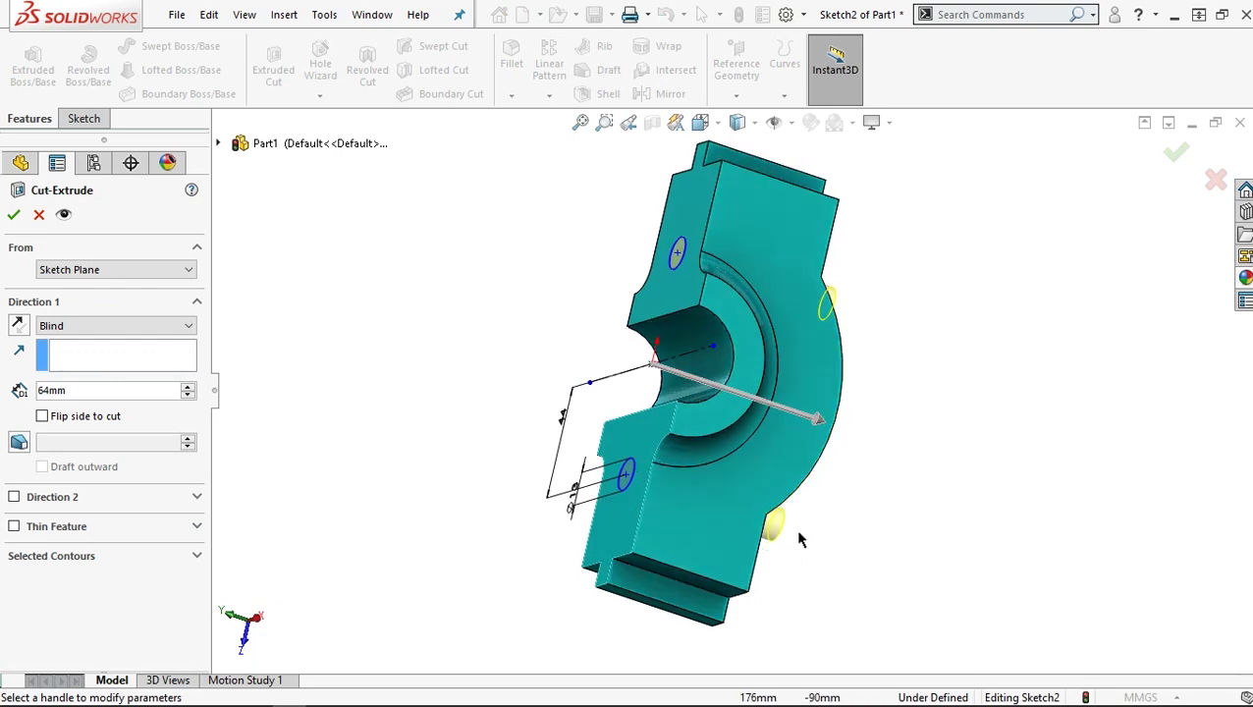
left_click(126, 327)
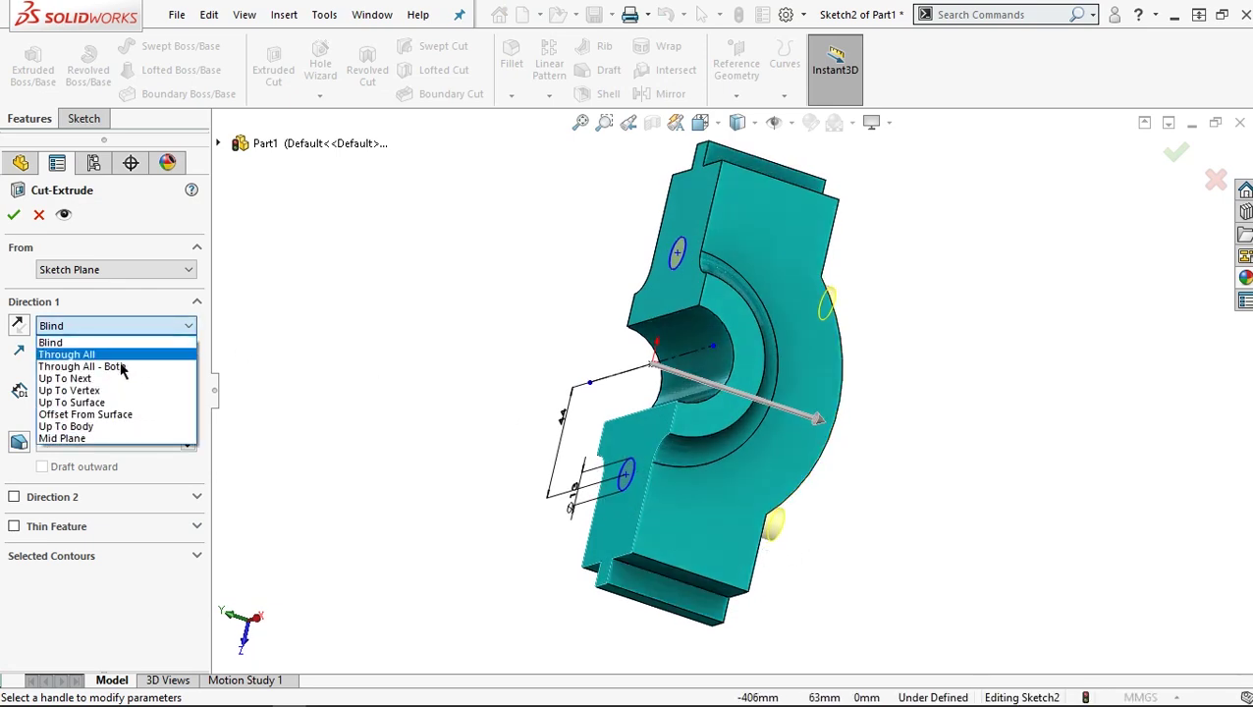
left_click(120, 356)
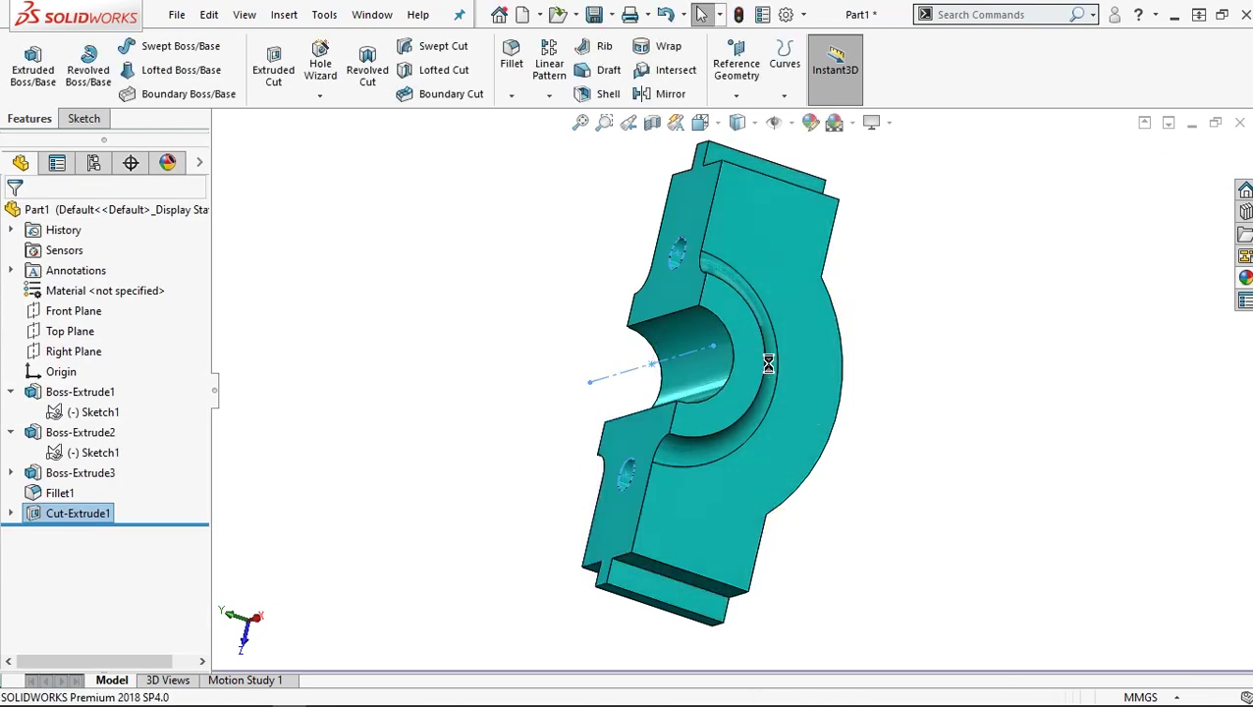
middle_click_drag(760, 355, 680, 420)
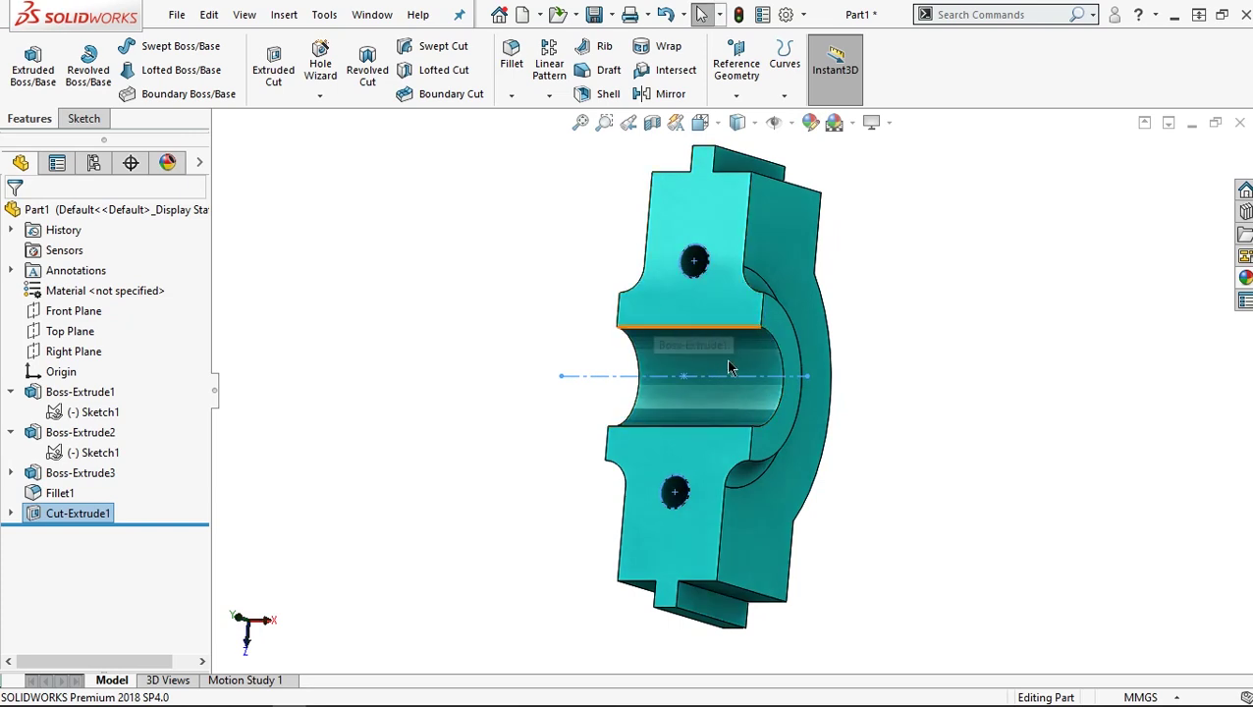
- Start a sketch on the block's front face and draw a small circle on the bore's lower edge
left_click(685, 448)
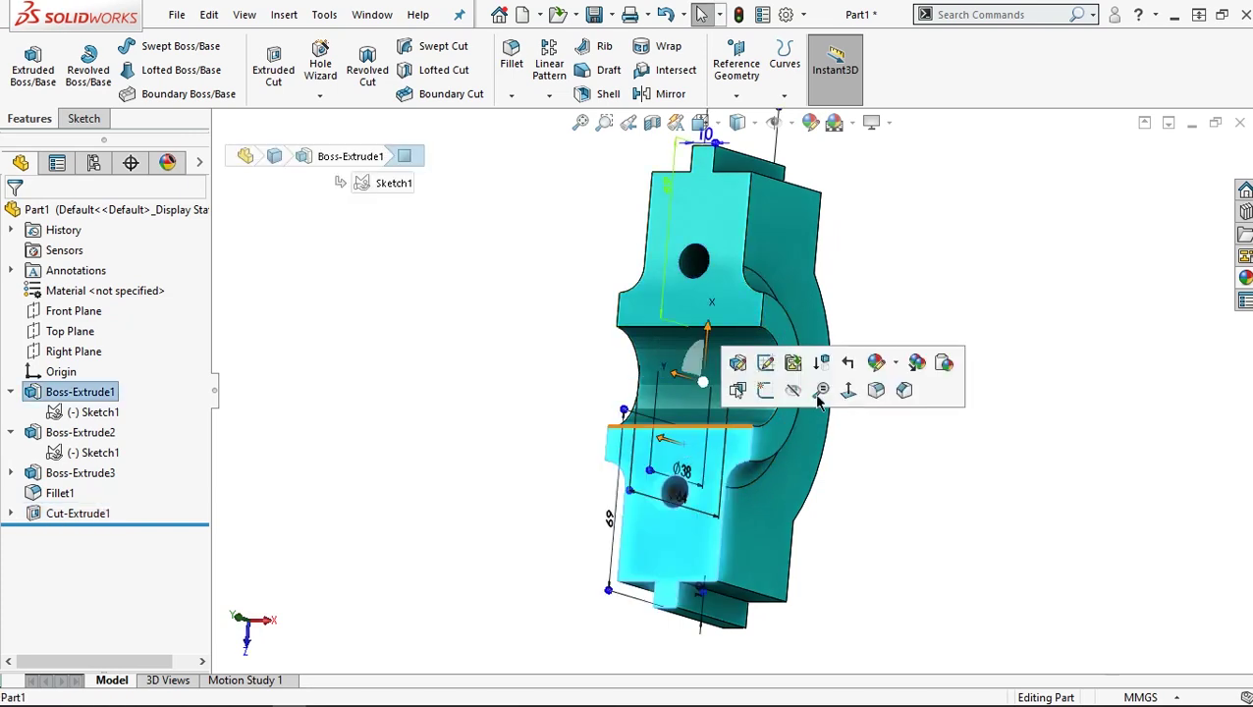
left_click(843, 394)
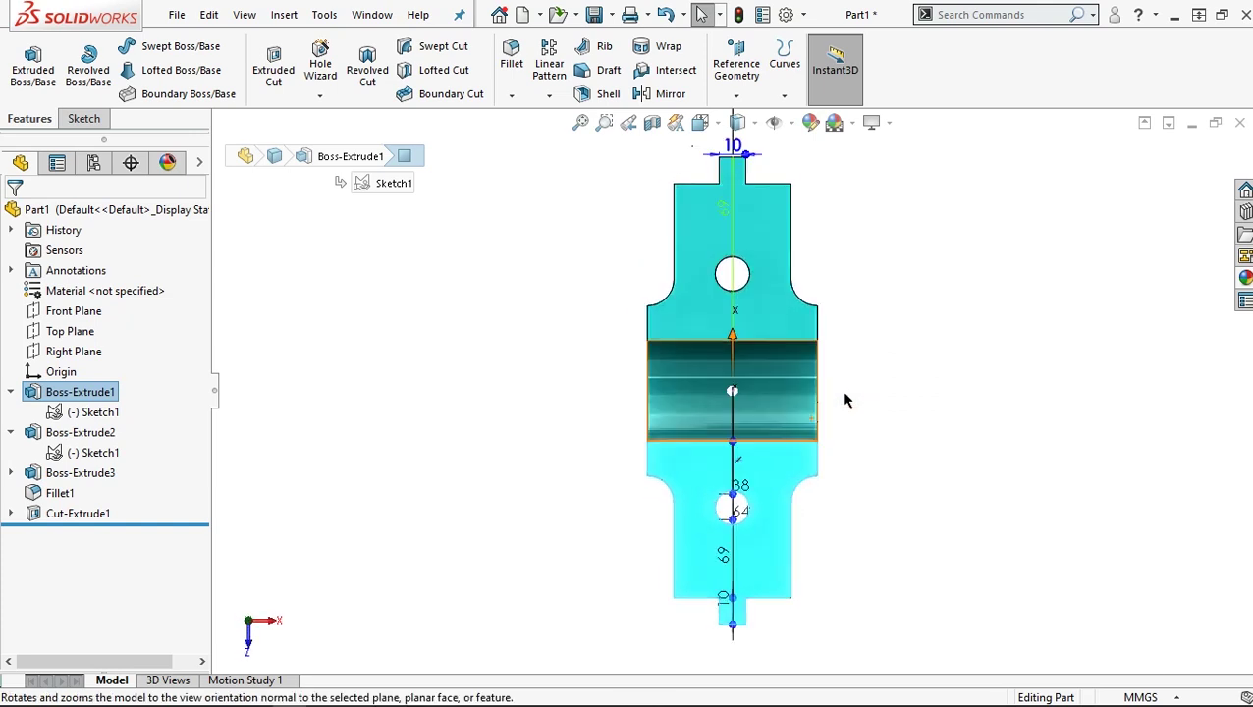
left_click(81, 119)
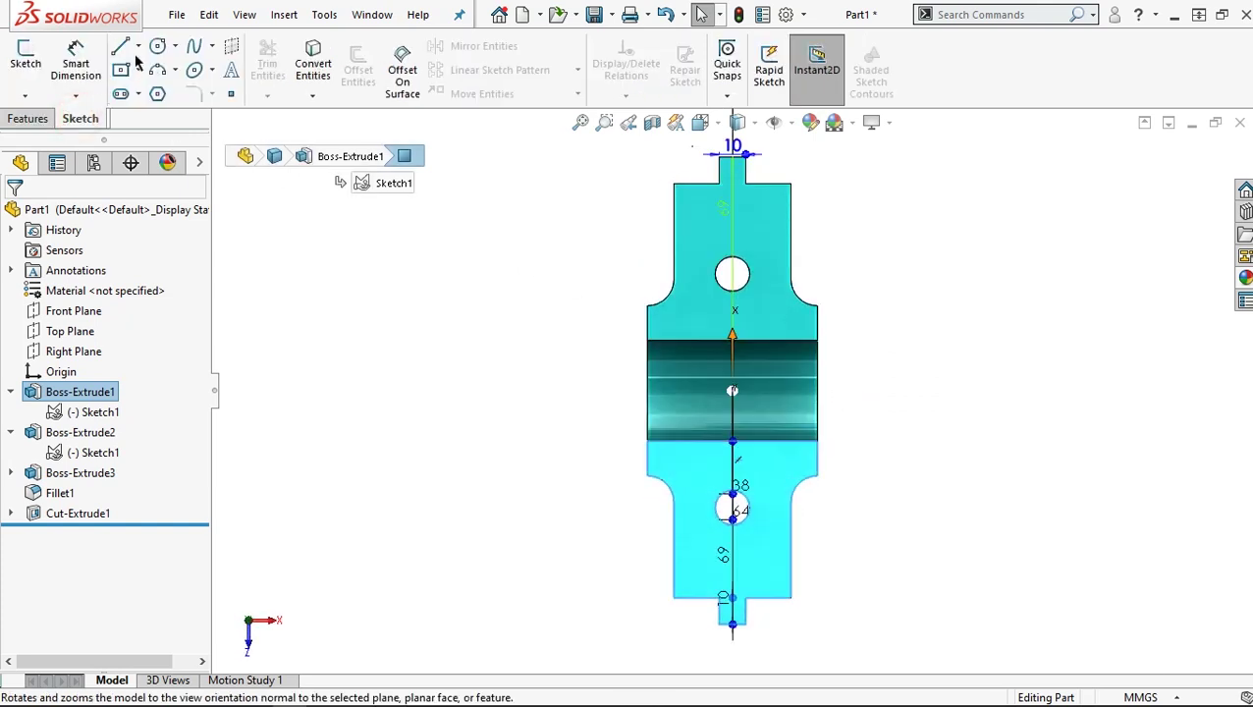
left_click(154, 53)
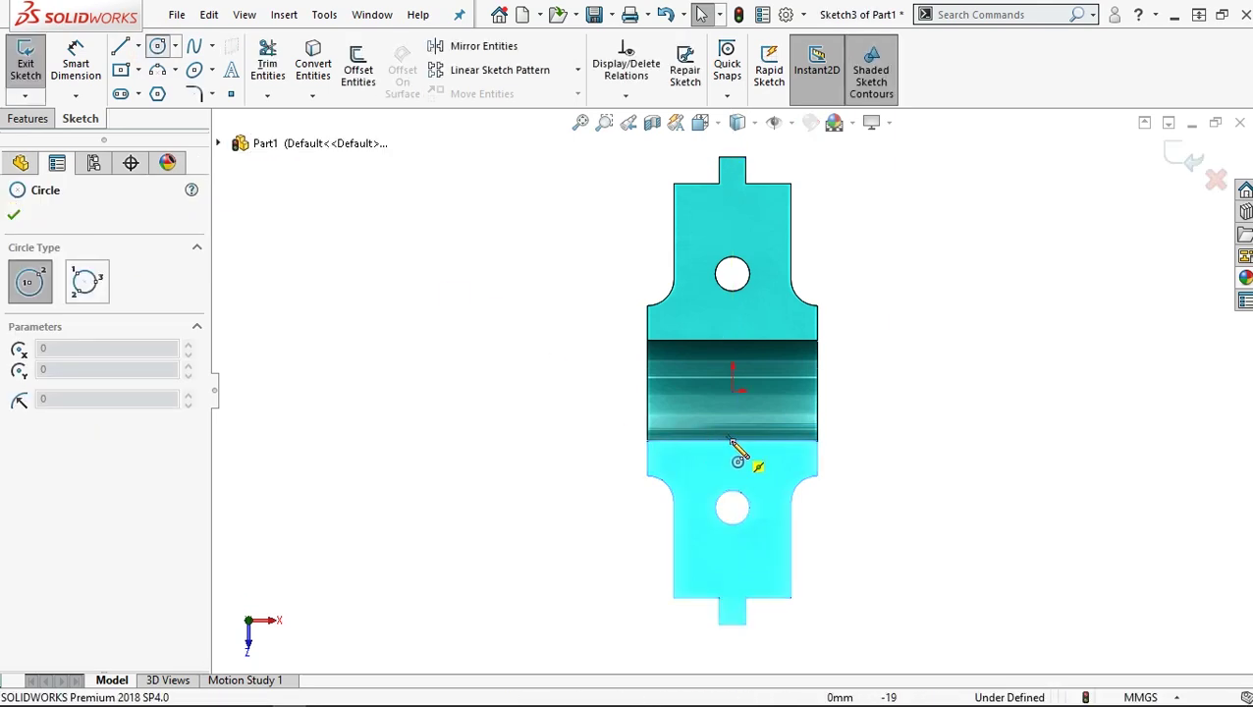
left_click(732, 442)
left_click(737, 452)
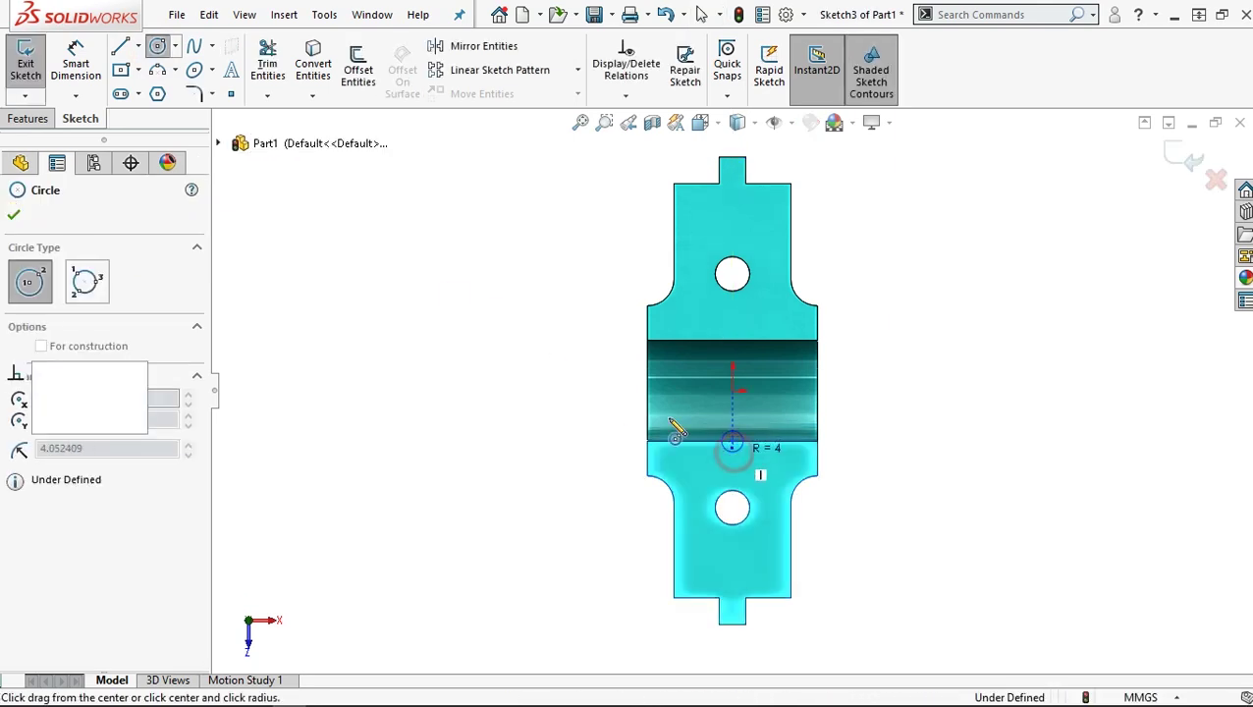
key("Escape")
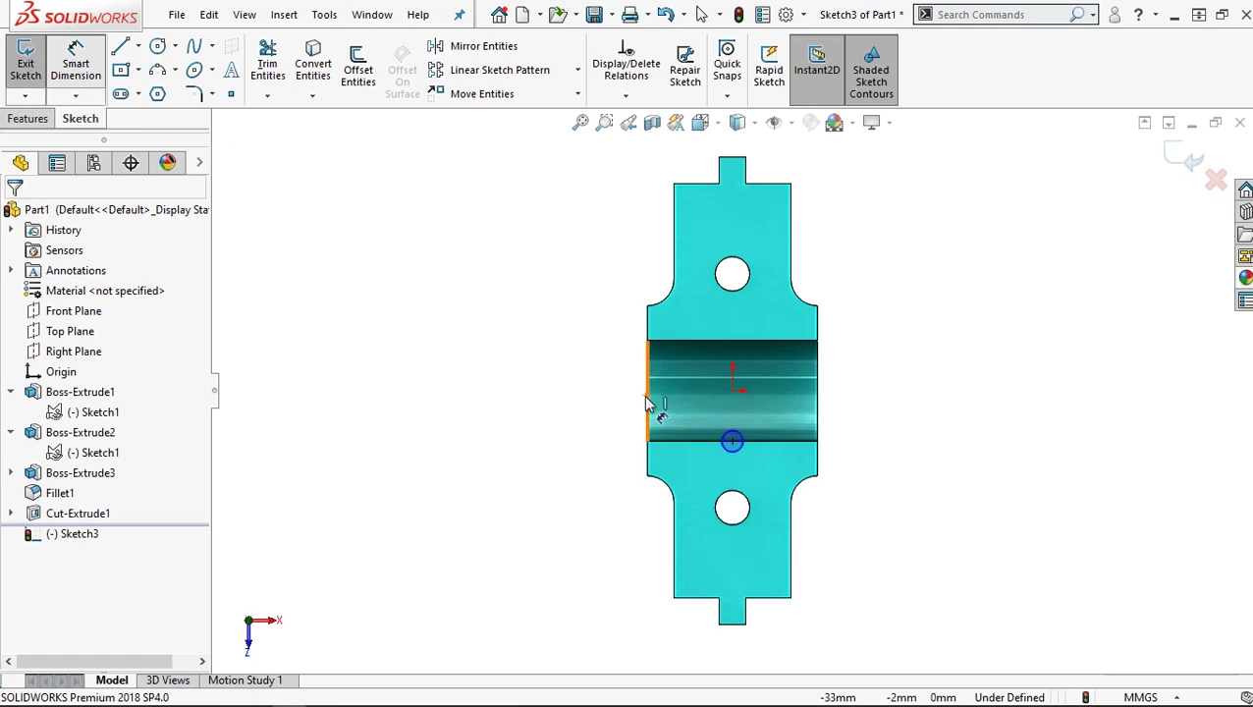
- Dimension the small circle to a 6 mm diameter, fully defining Sketch3
key("d")
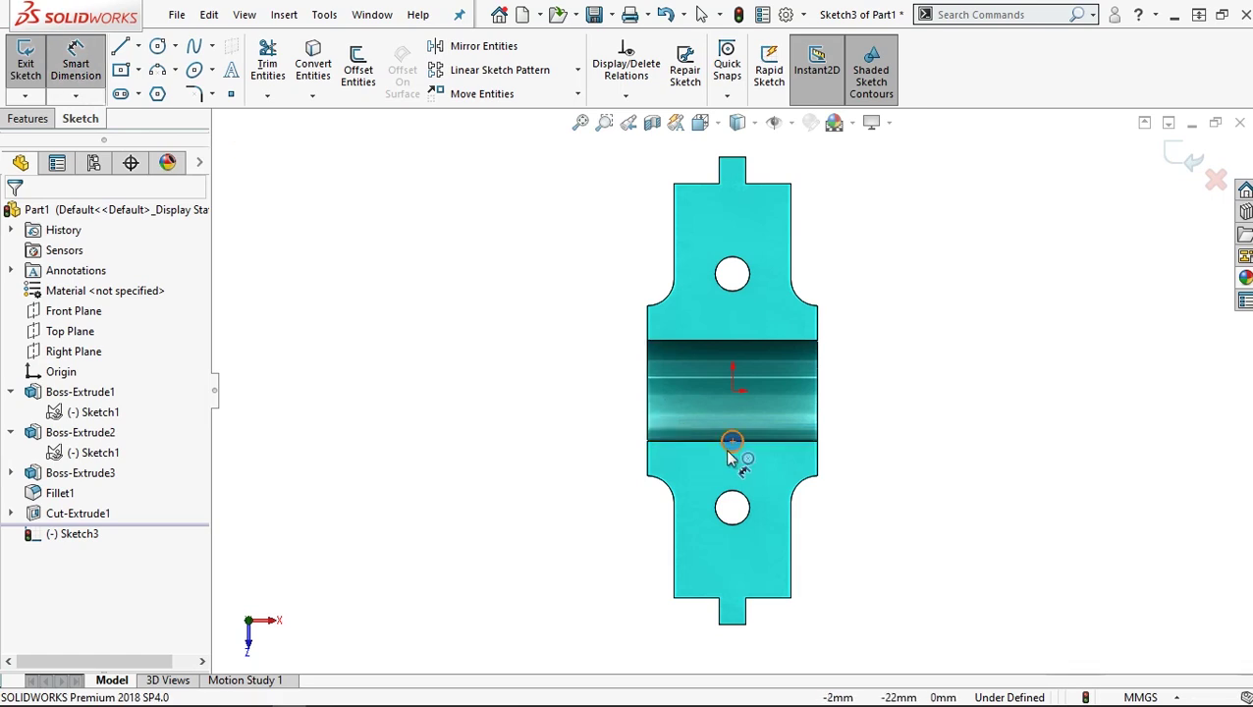
left_click(731, 441)
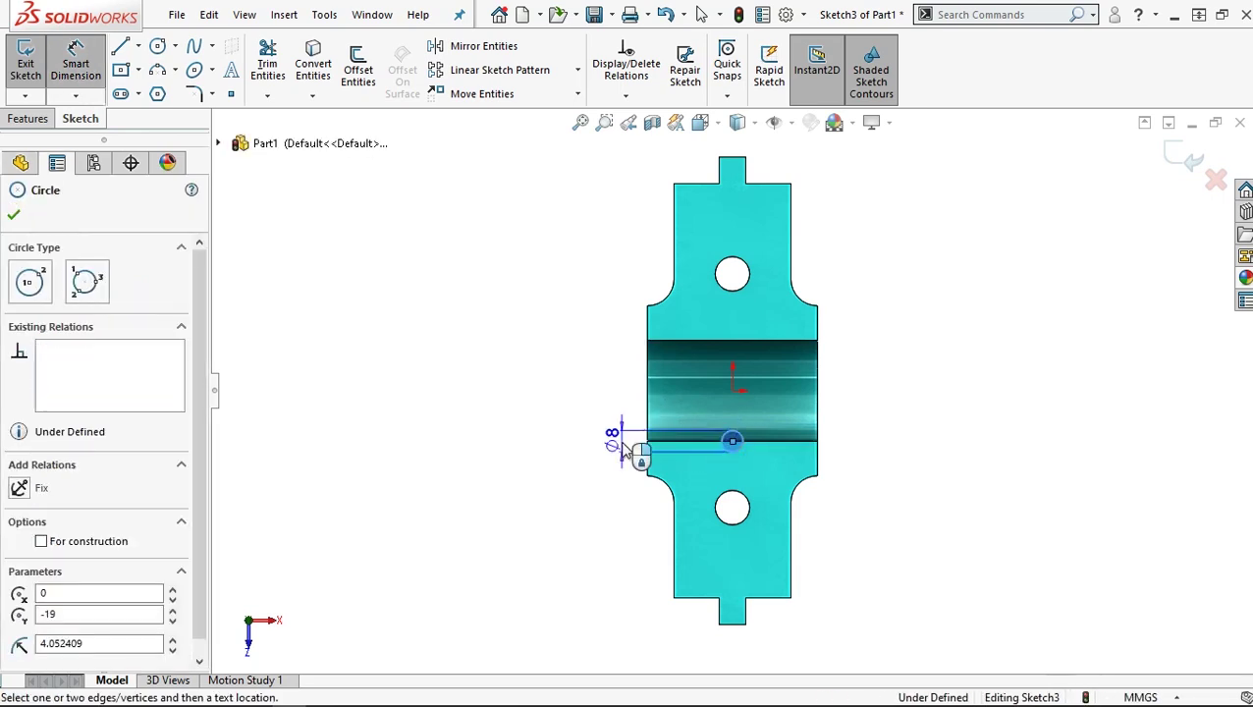
left_click(625, 450)
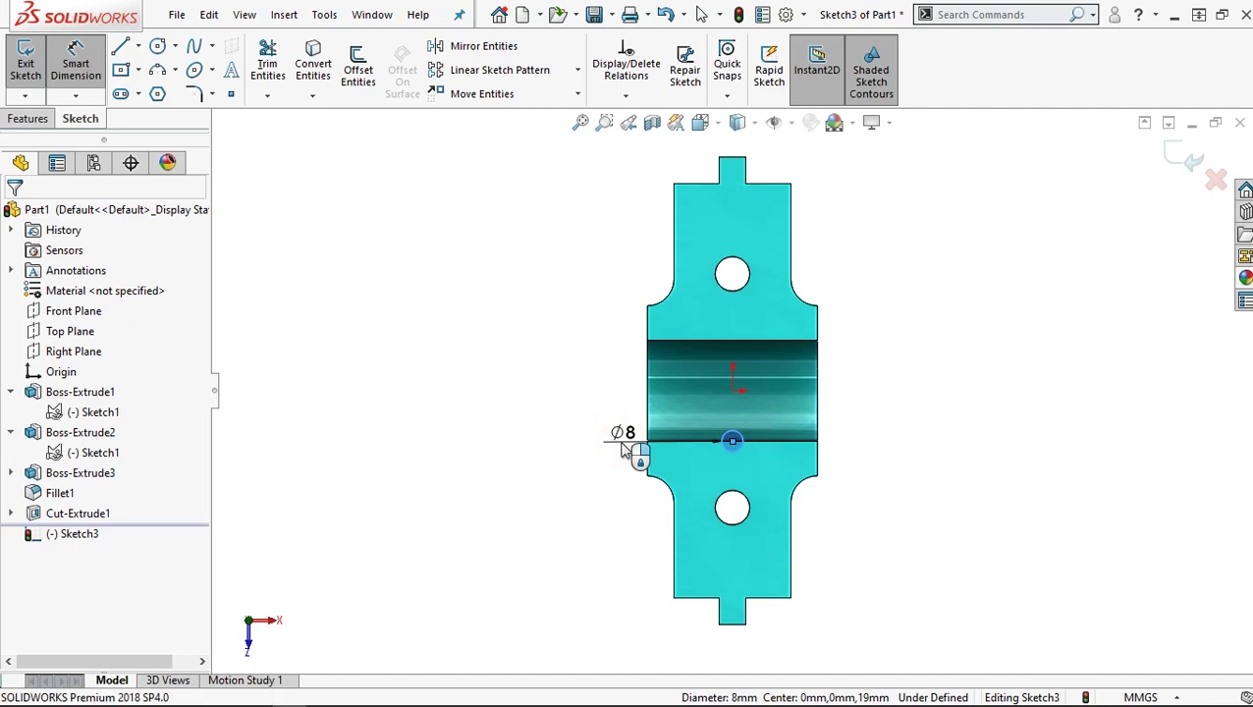
left_click(624, 450)
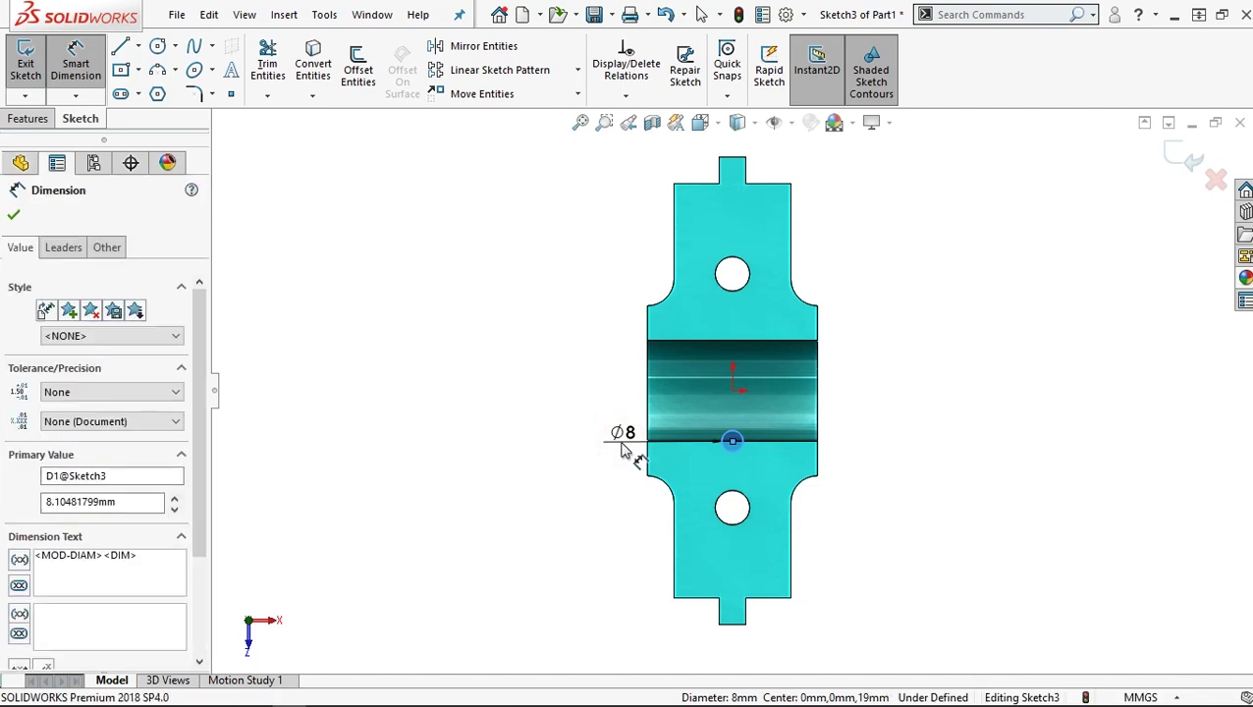
type("8")
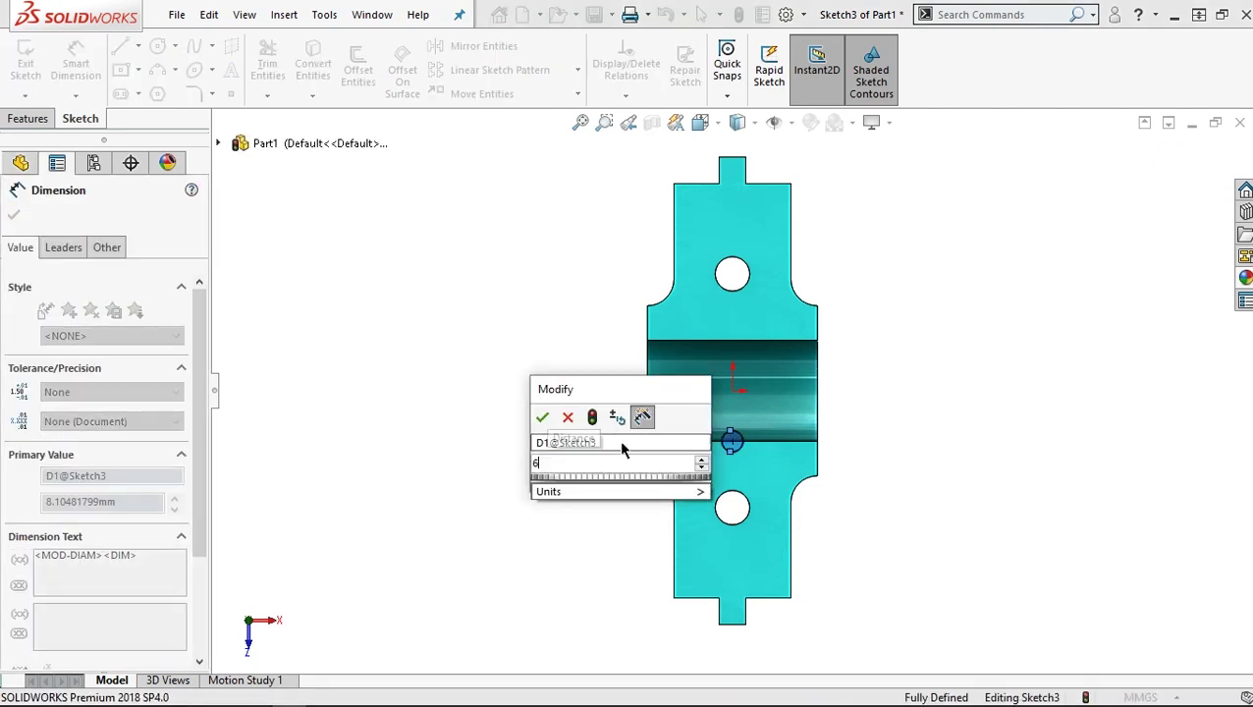
key("Return")
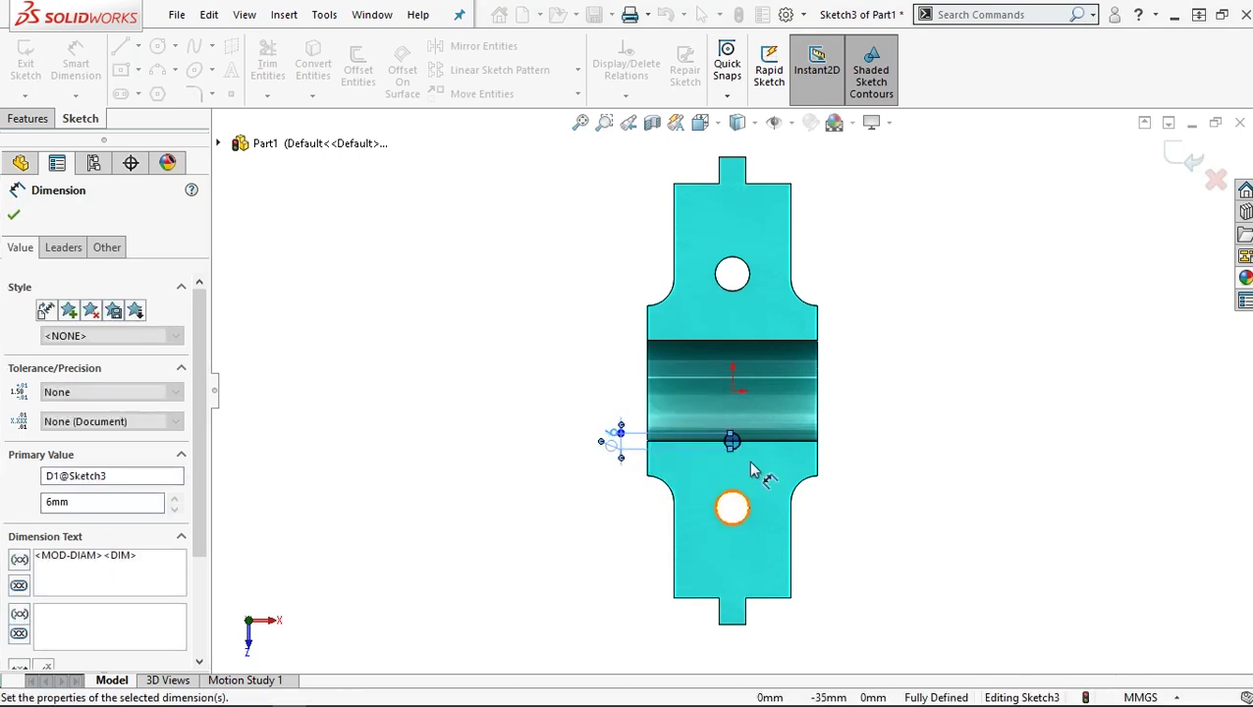
scroll(746, 472, "down", 3)
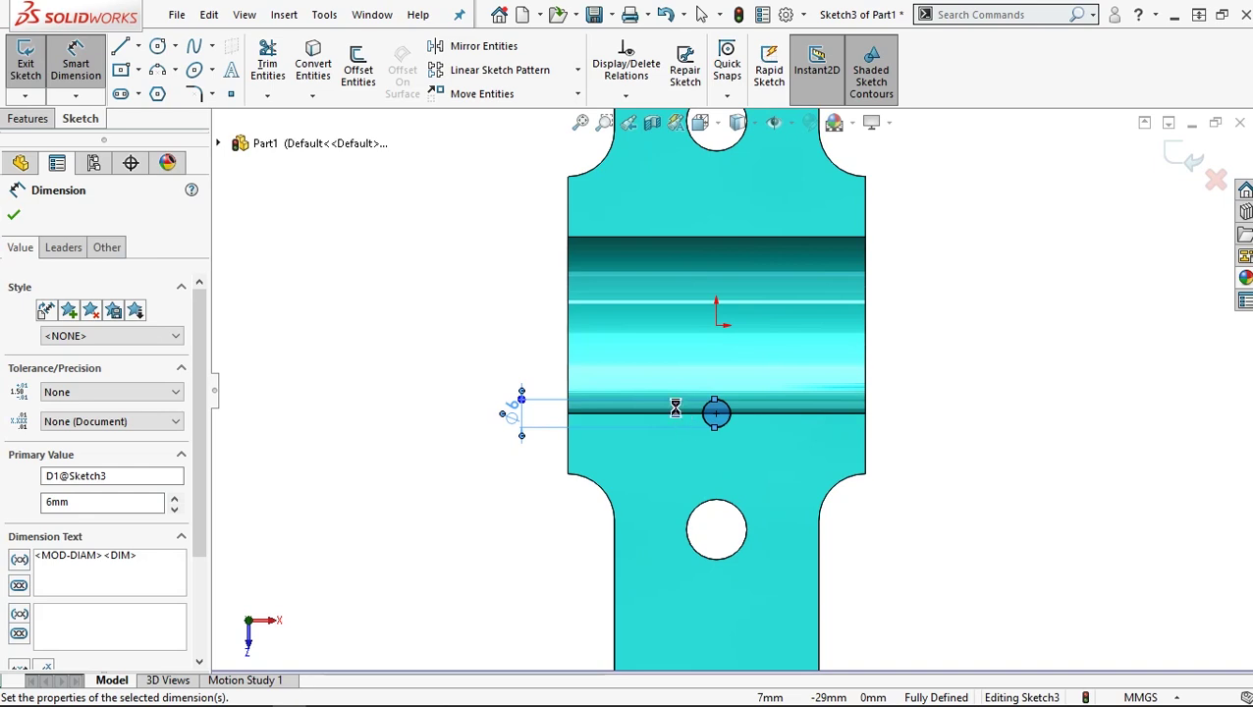
middle_click_drag(668, 402, 660, 376)
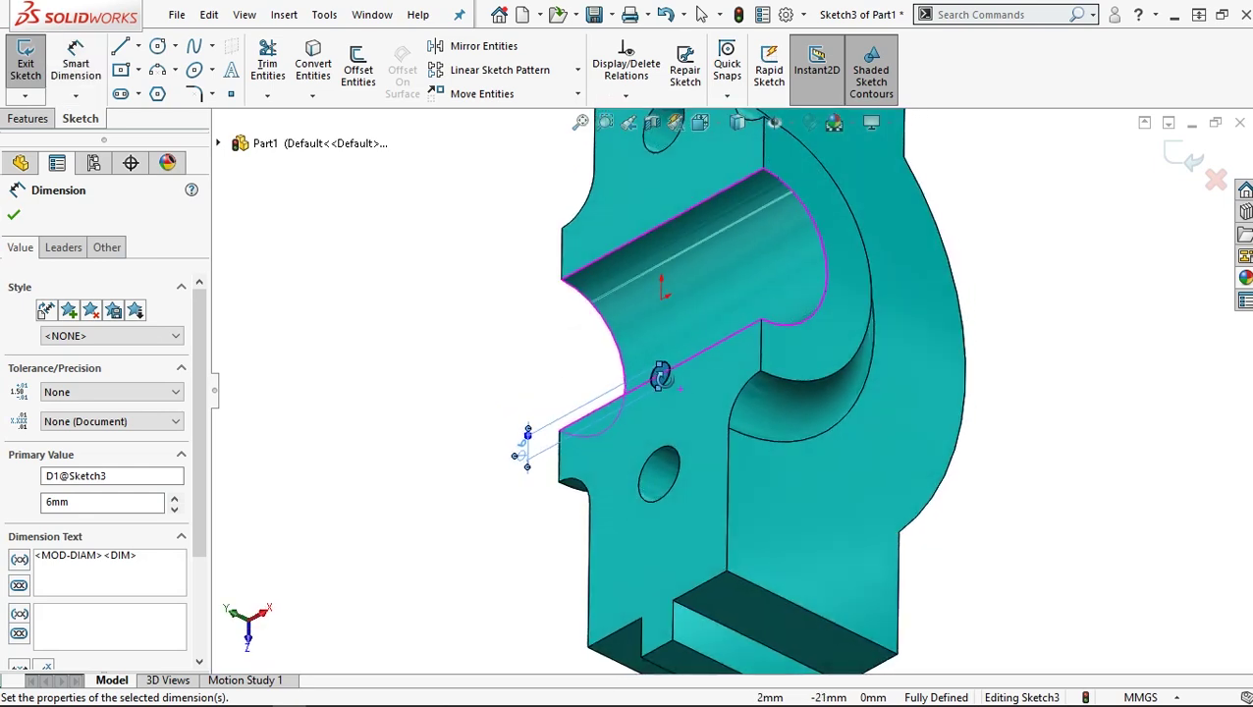
left_click(32, 119)
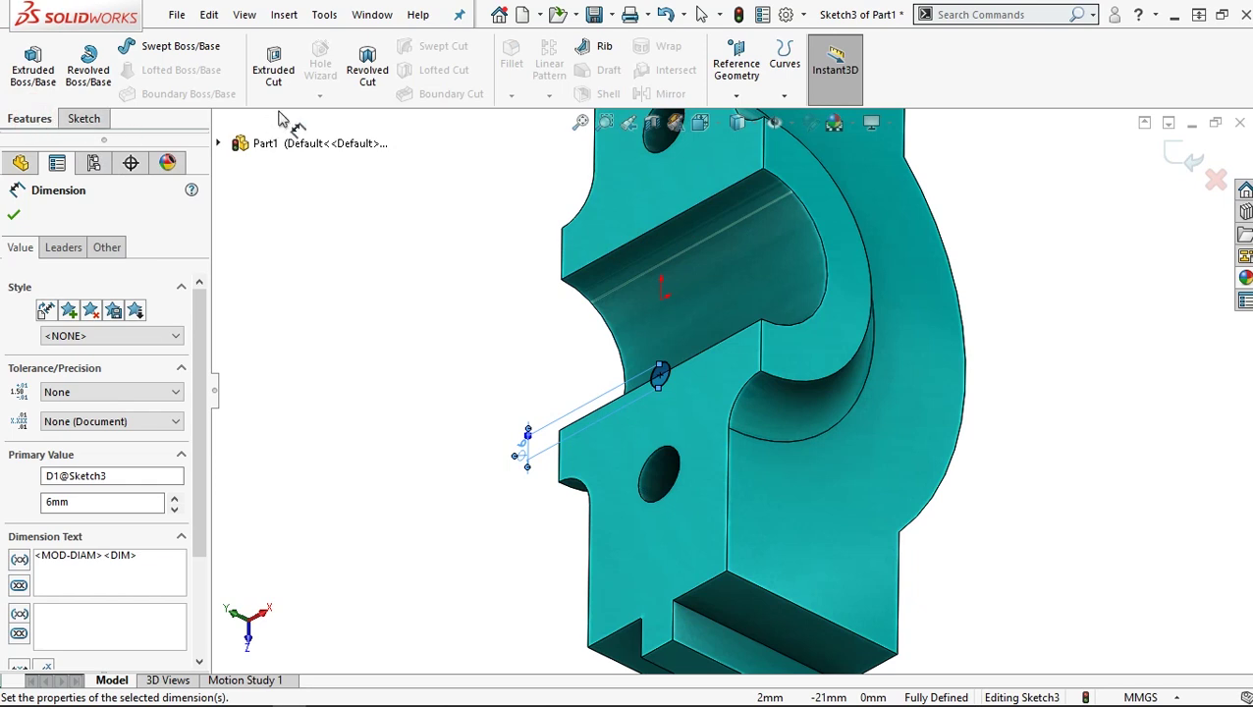
- Revolve-cut the Ø6 circle 360° about Sketch2's centreline to groove the bore
left_click(366, 65)
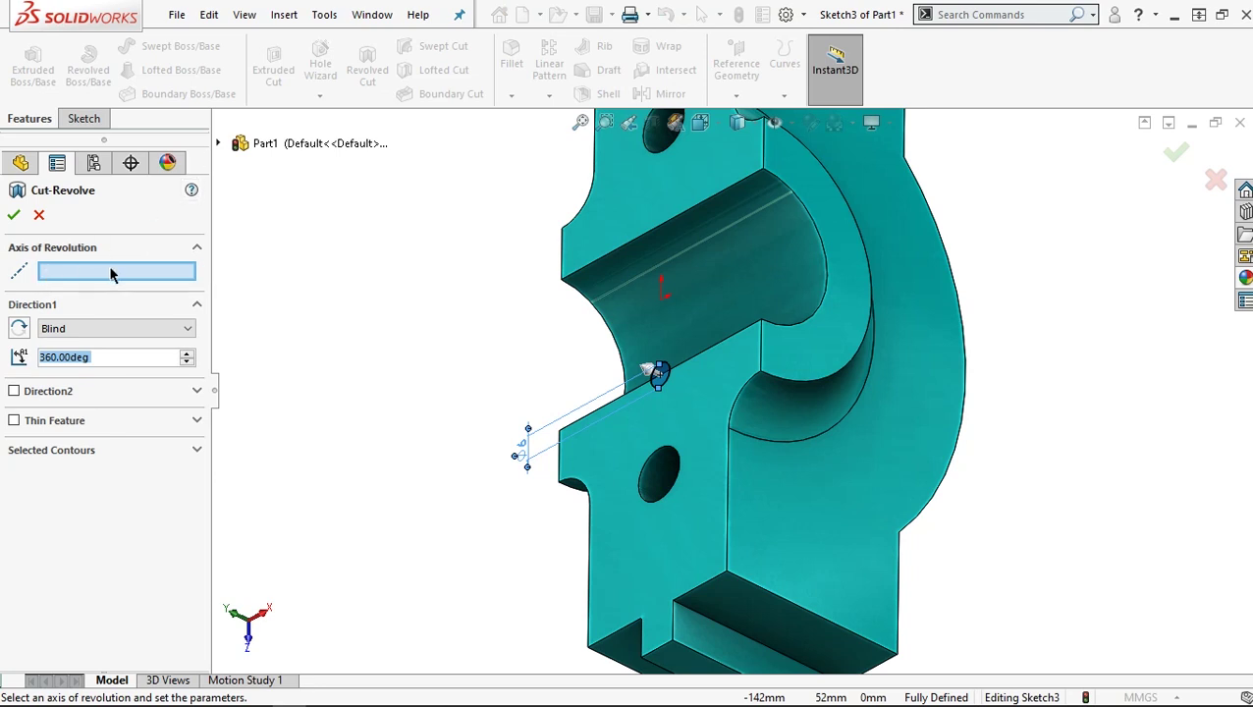
left_click(220, 146)
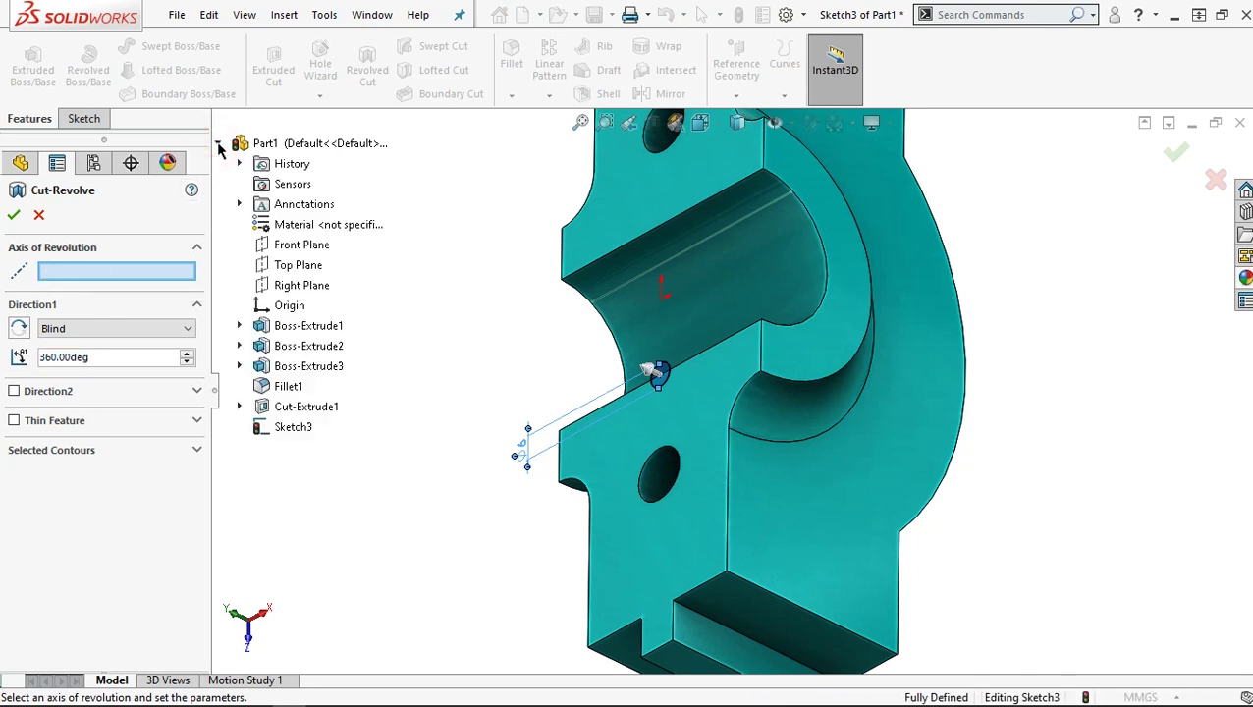
left_click(239, 408)
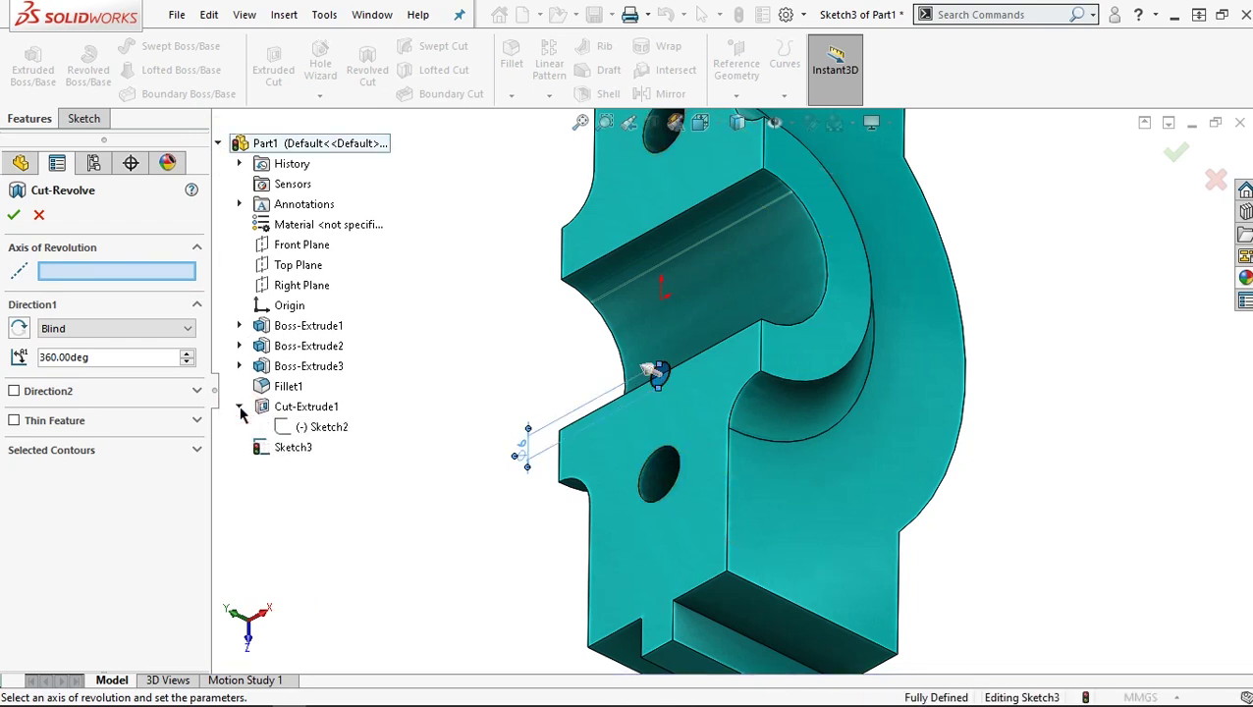
right_click(329, 429)
left_click(360, 457)
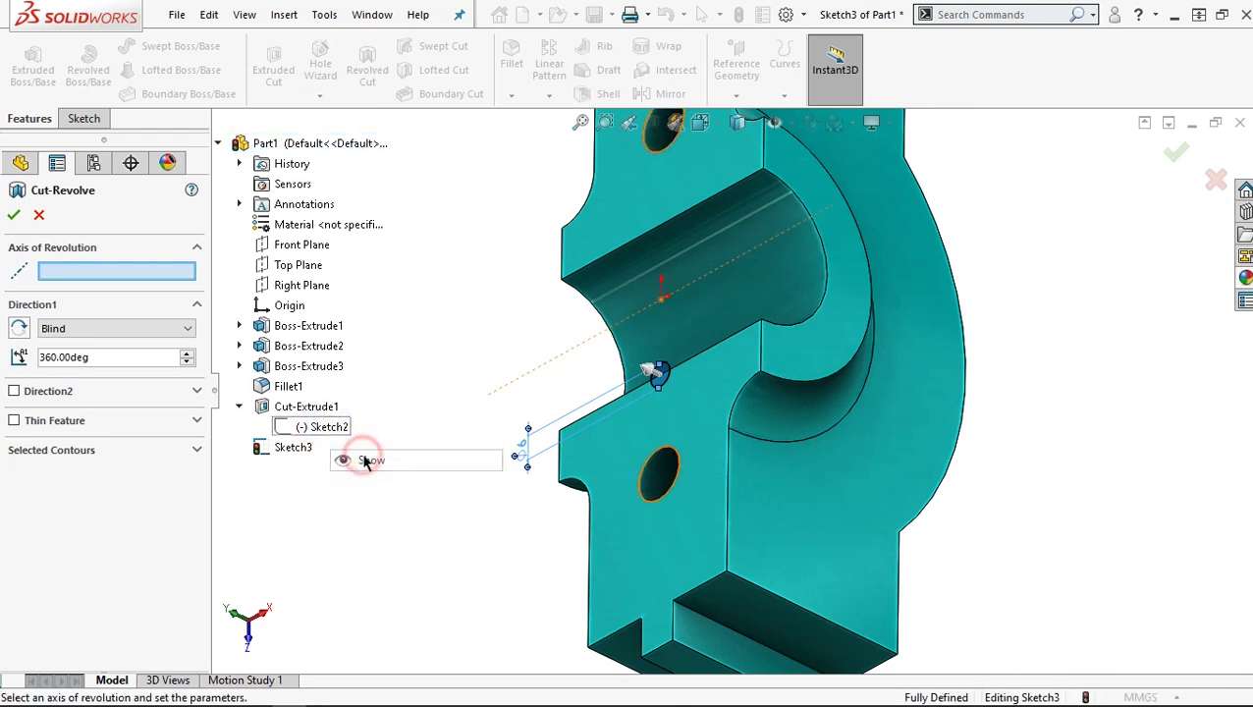
left_click(363, 463)
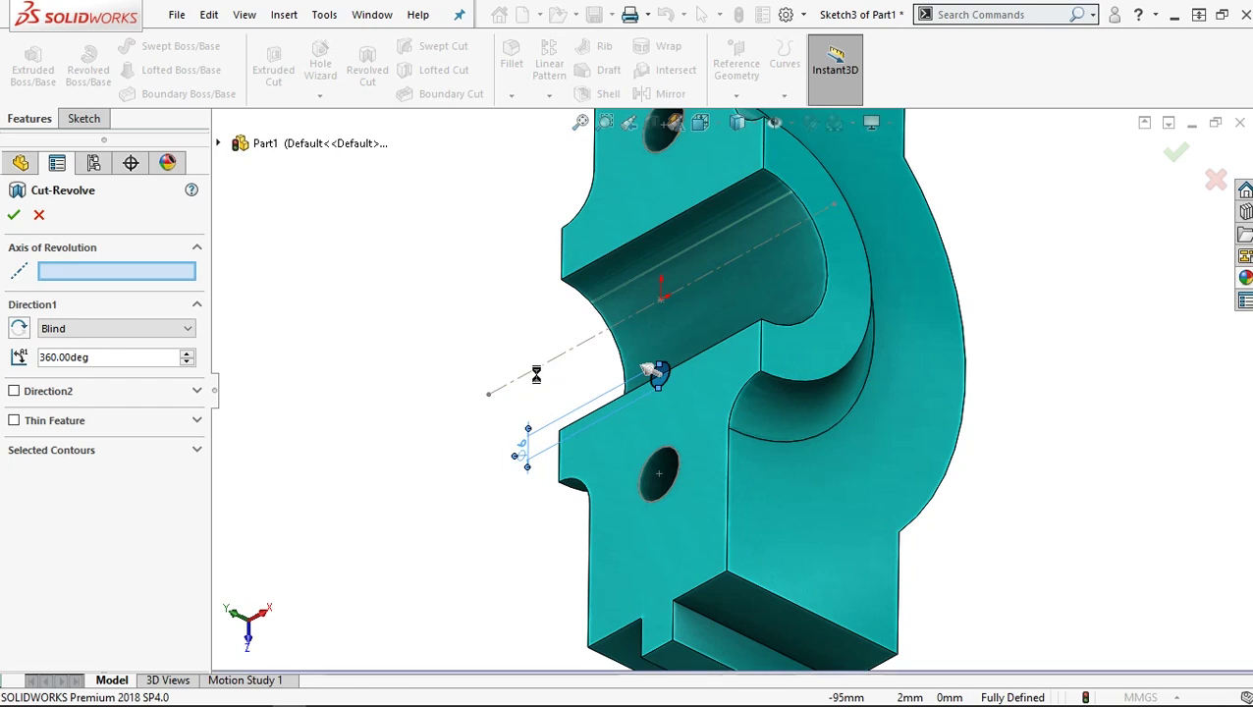
left_click(593, 339)
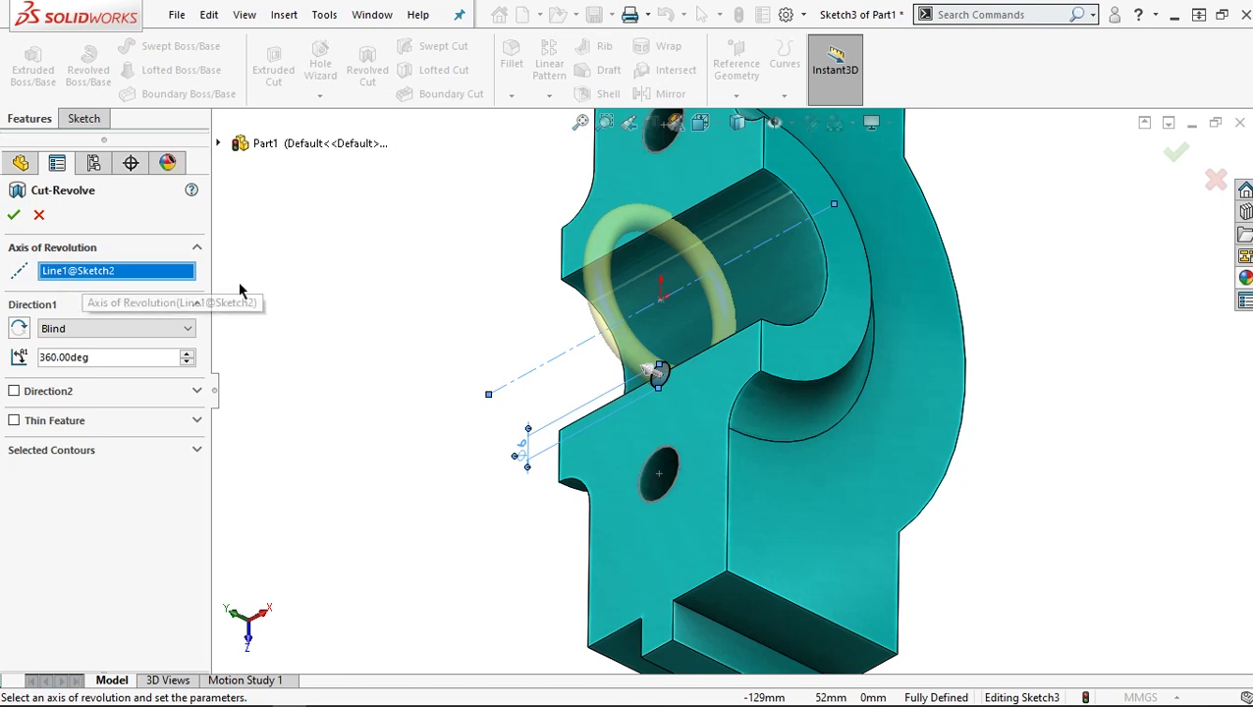
left_click(14, 214)
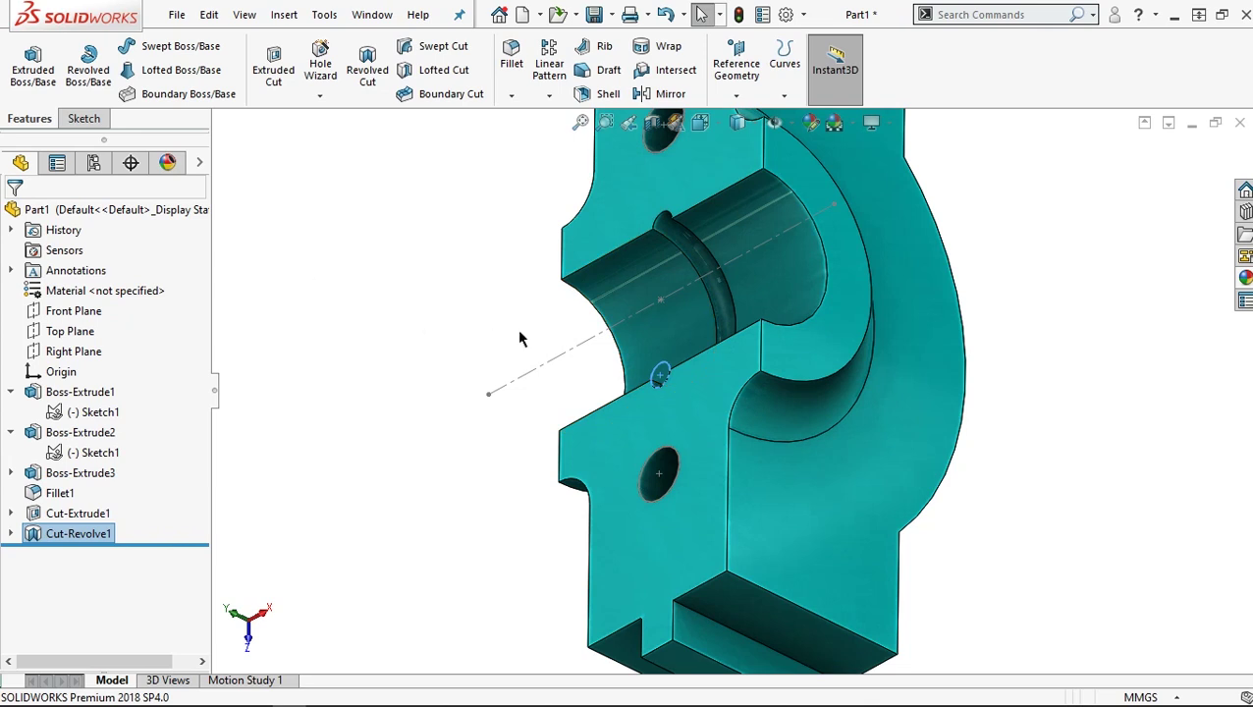
- Hide Sketch2's axis line and show the grooved block in isometric view
key("f")
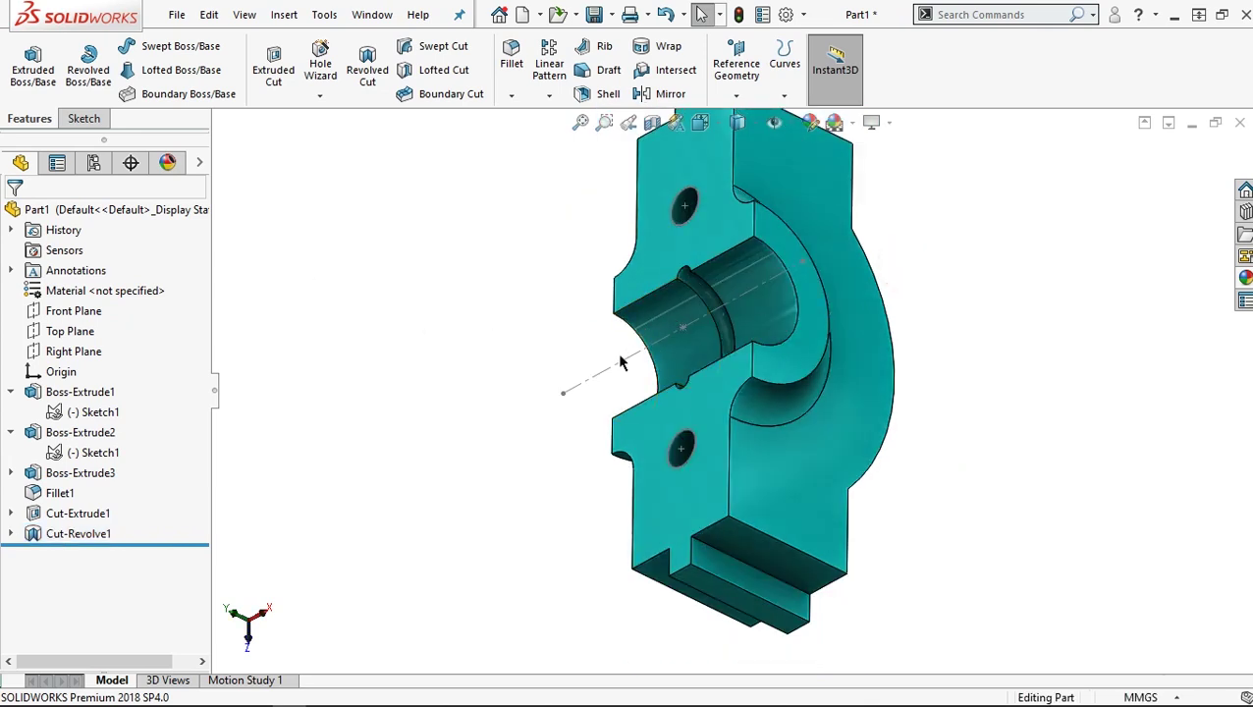
left_click(603, 376)
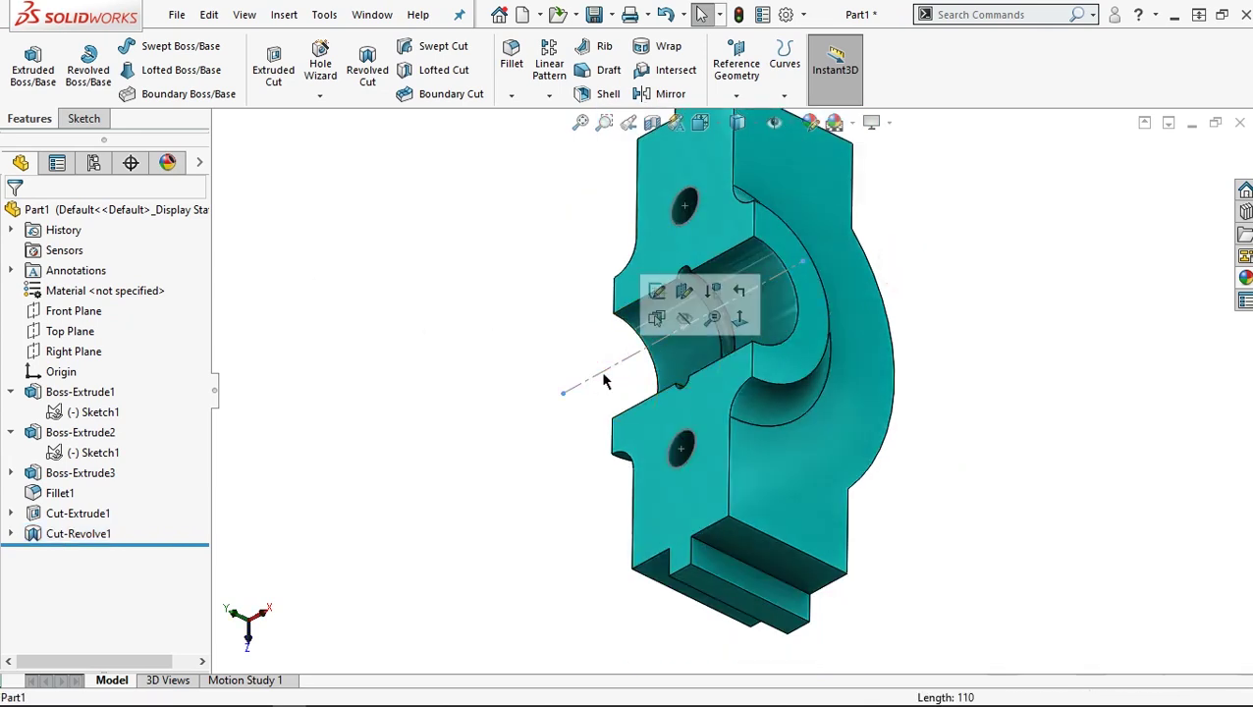
left_click(917, 285)
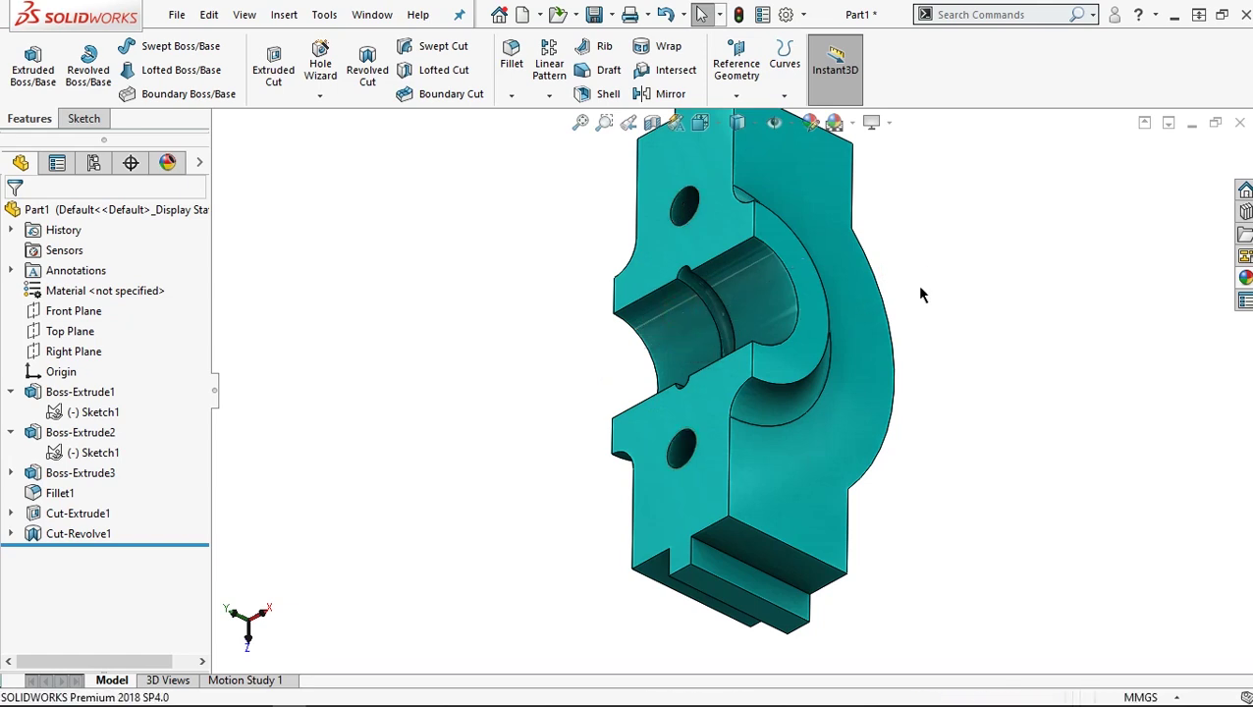
key("ctrl+7")
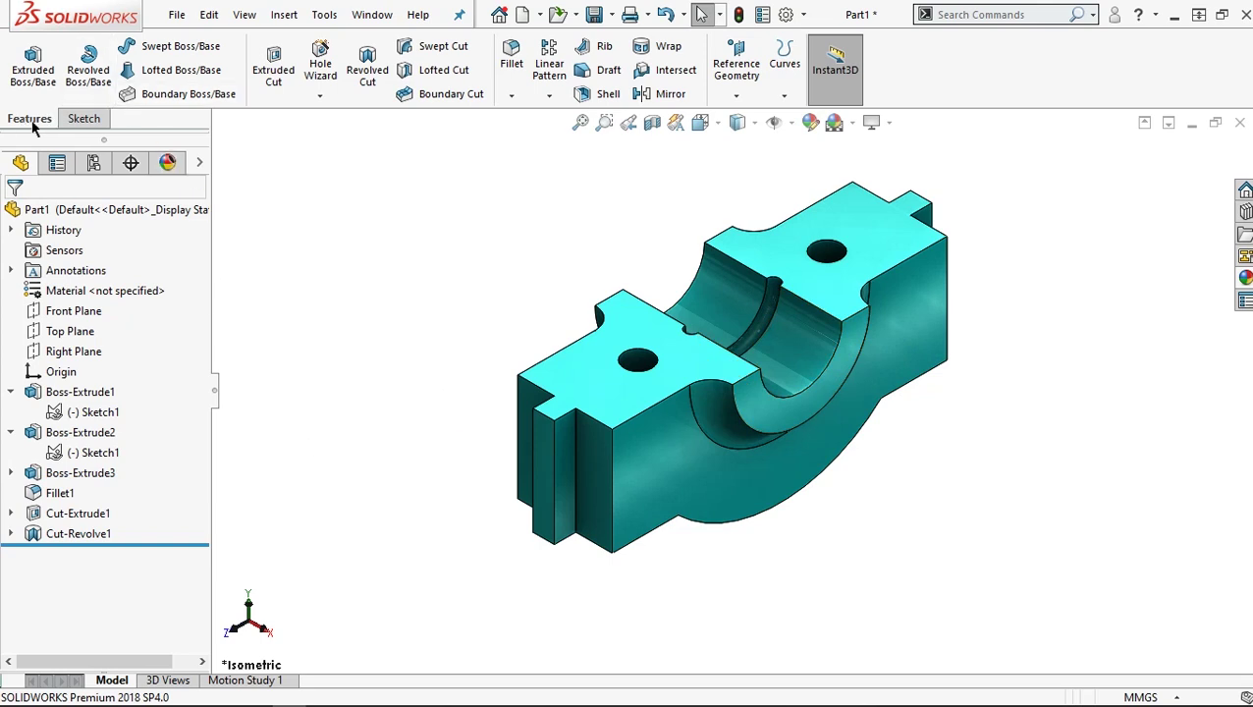
- Define an ISO M6 tap-drill hole, 13 mm blind, in the Hole Wizard
left_click(319, 65)
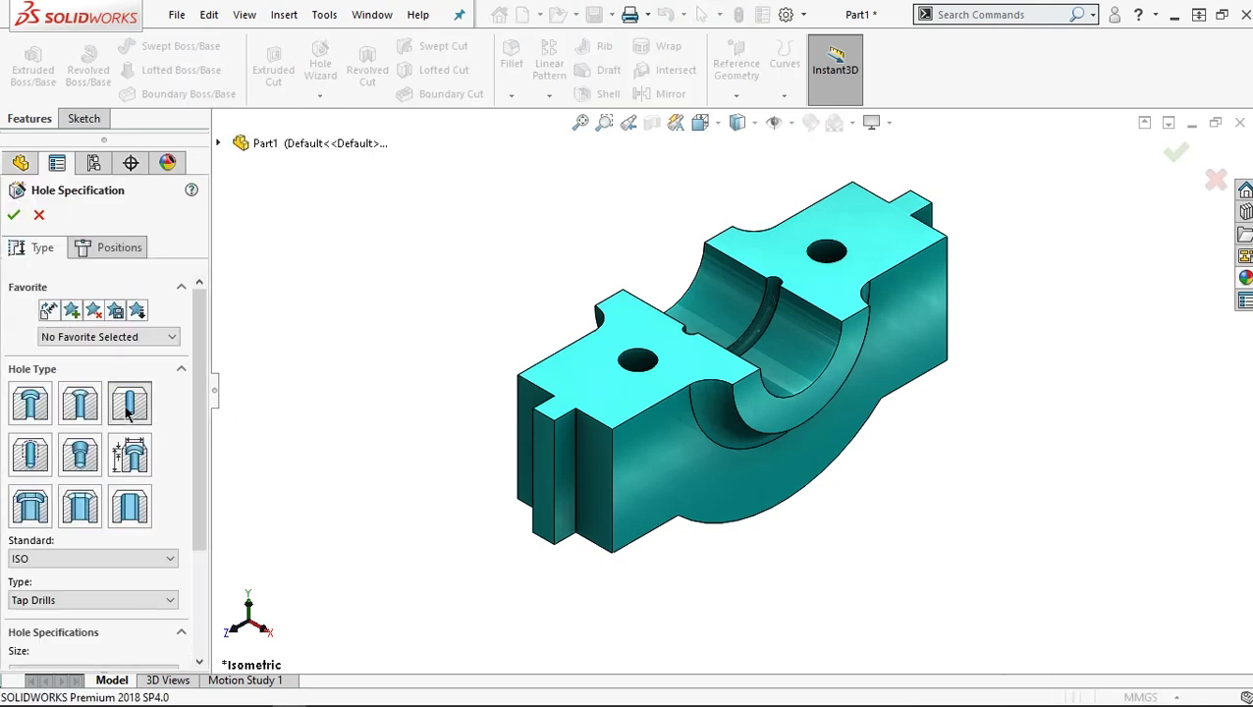
left_click_drag(198, 389, 179, 488)
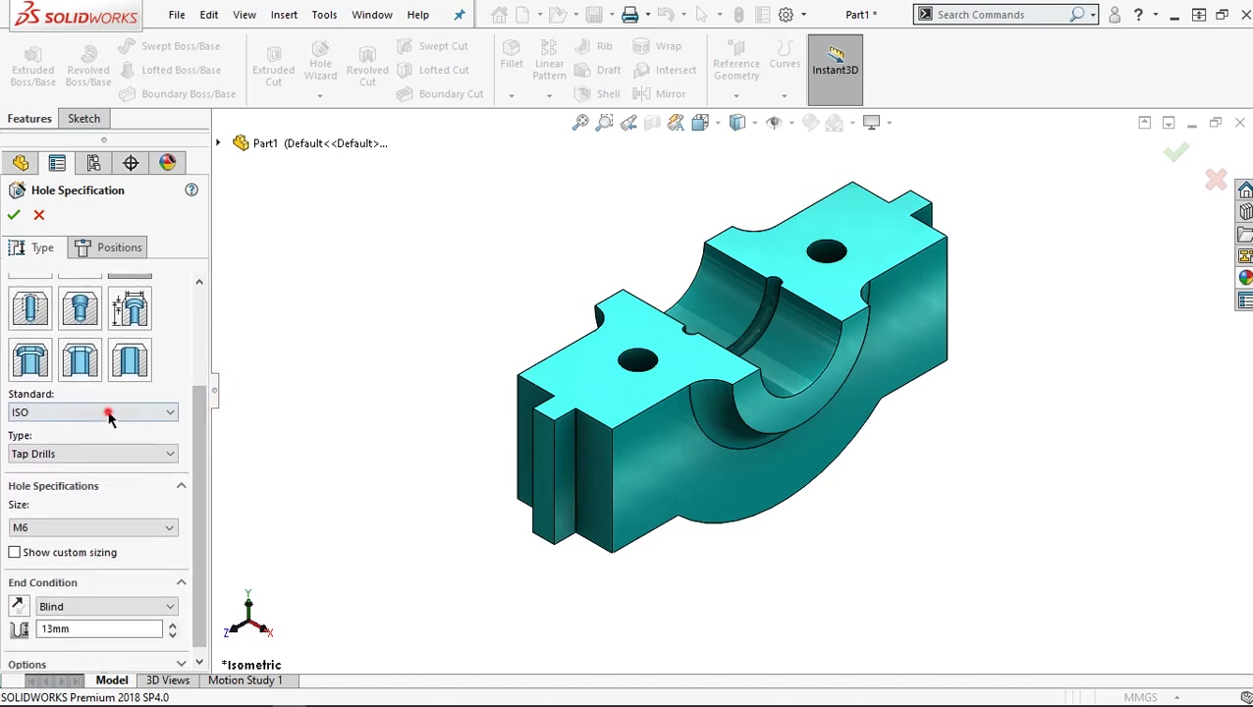
left_click(112, 412)
left_click(74, 454)
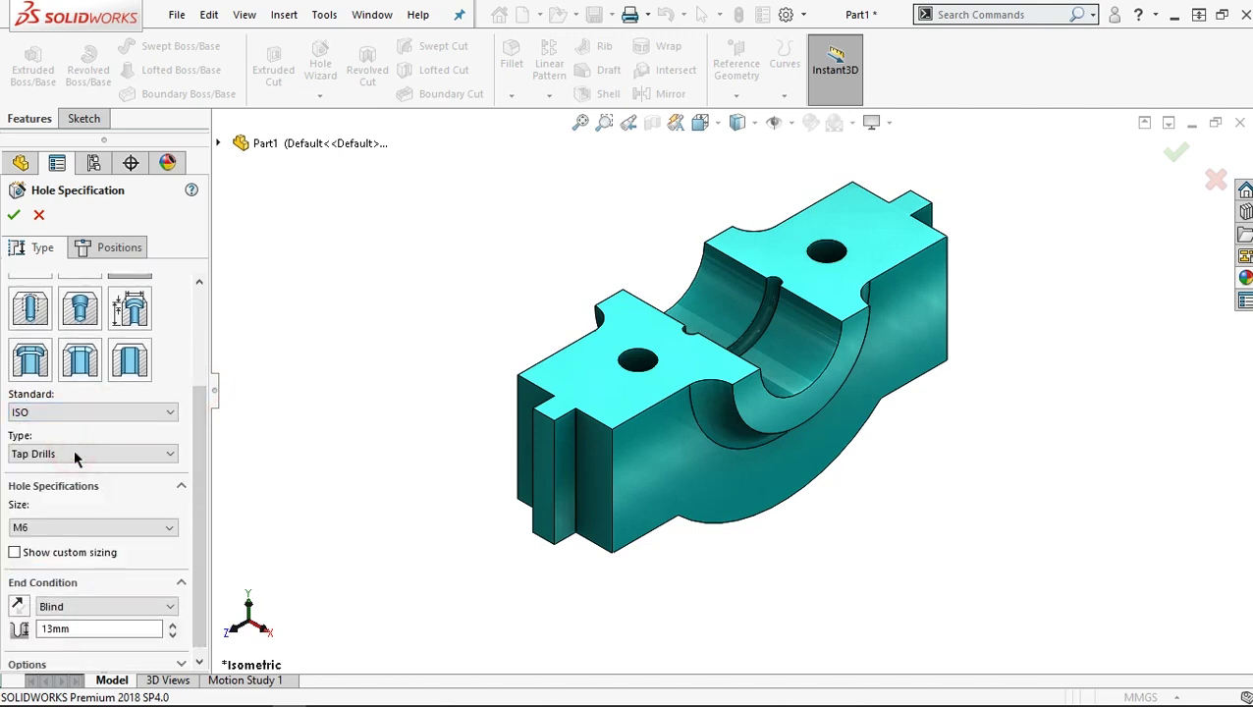
left_click(30, 454)
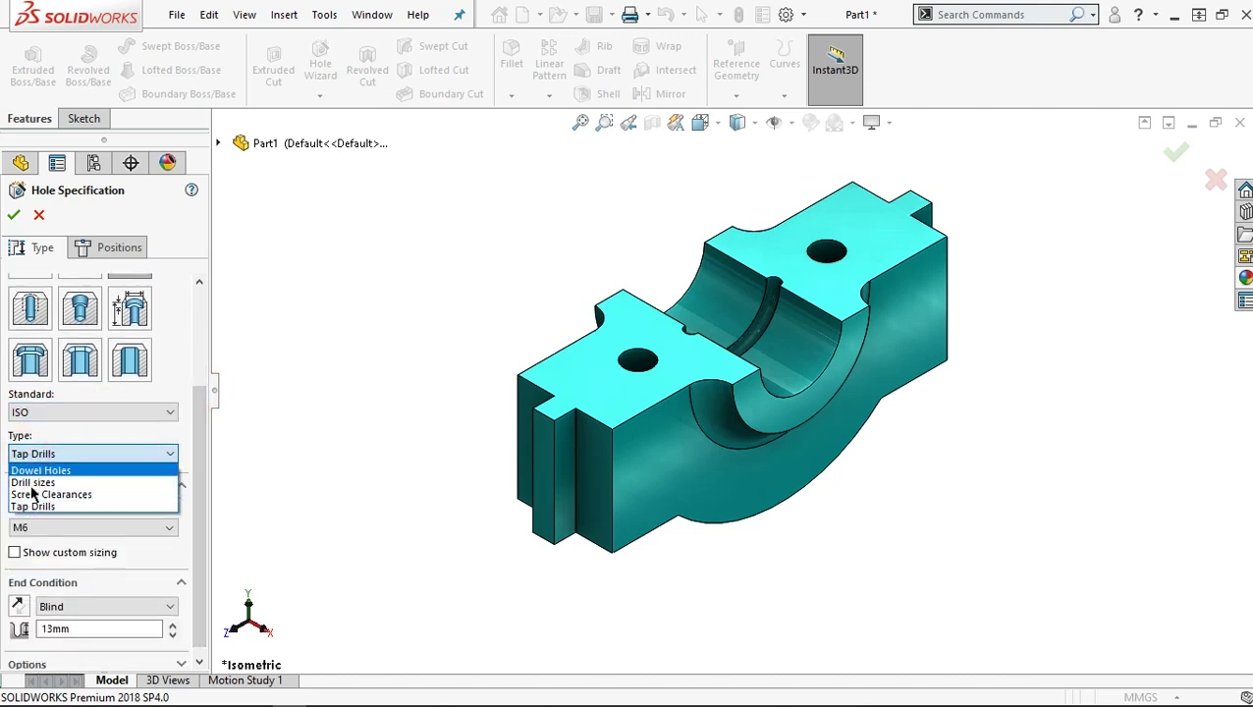
left_click(32, 505)
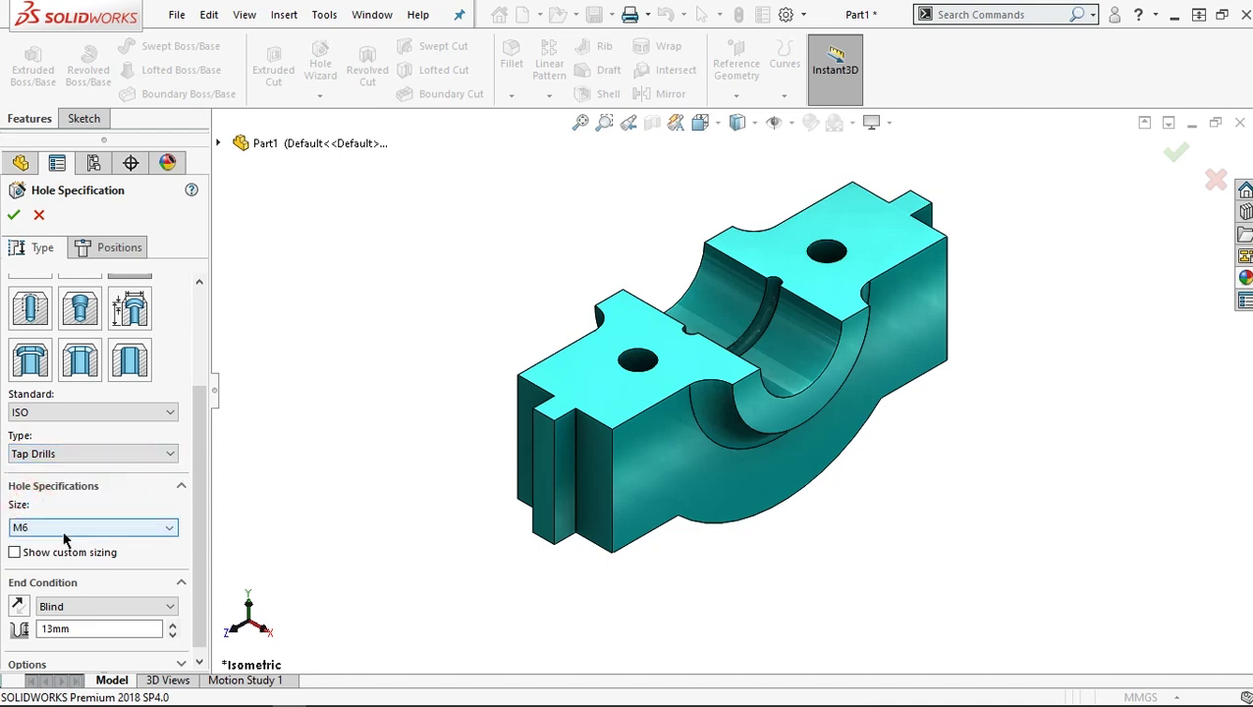
left_click(62, 527)
left_click(49, 553)
left_click_drag(199, 481, 198, 491)
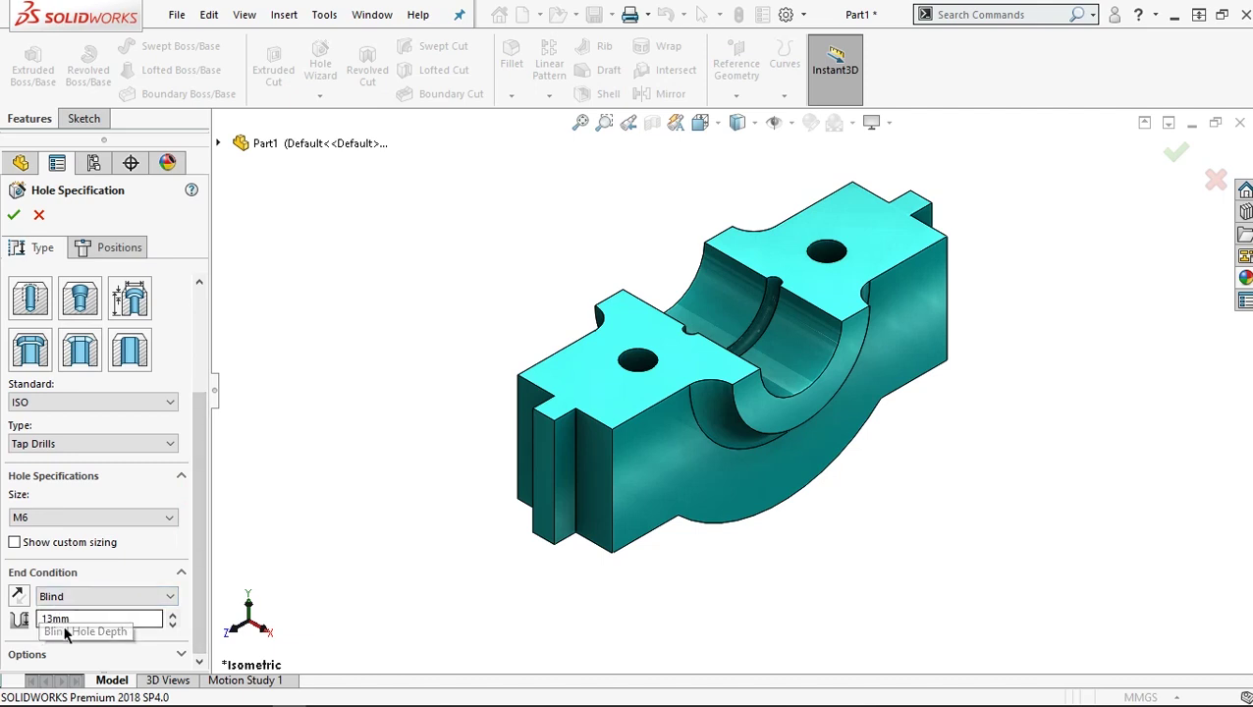
left_click(13, 214)
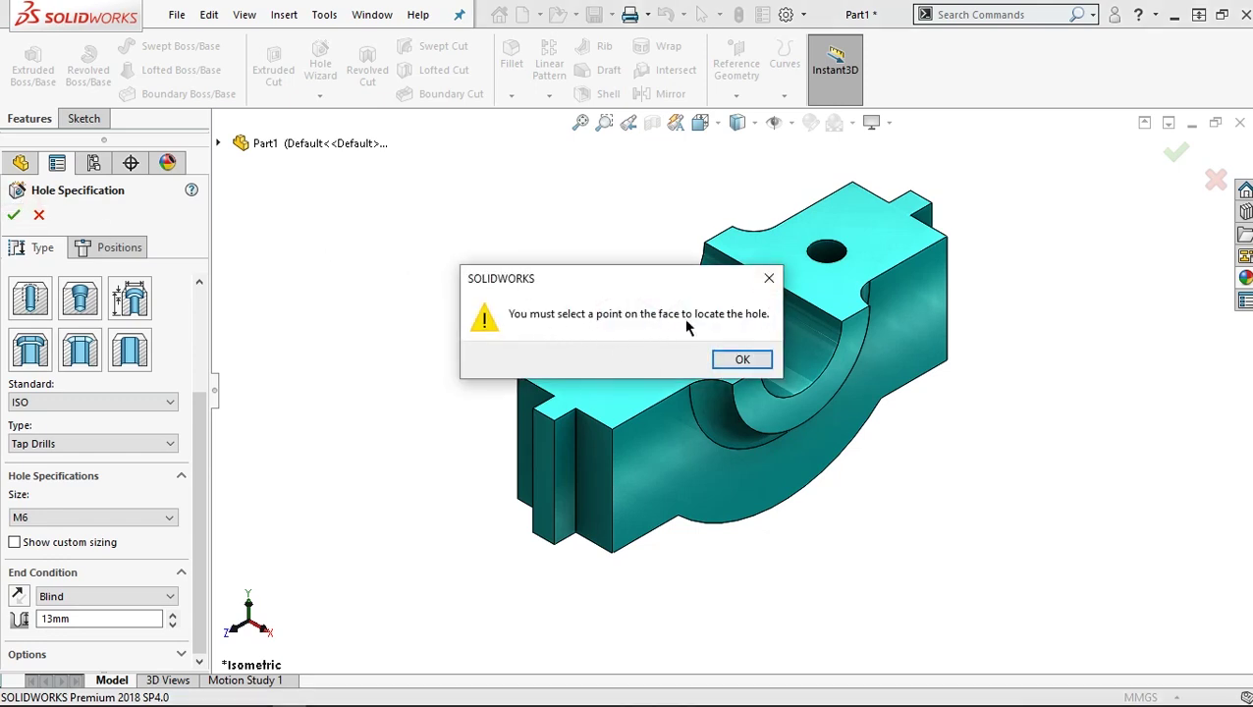
left_click(739, 360)
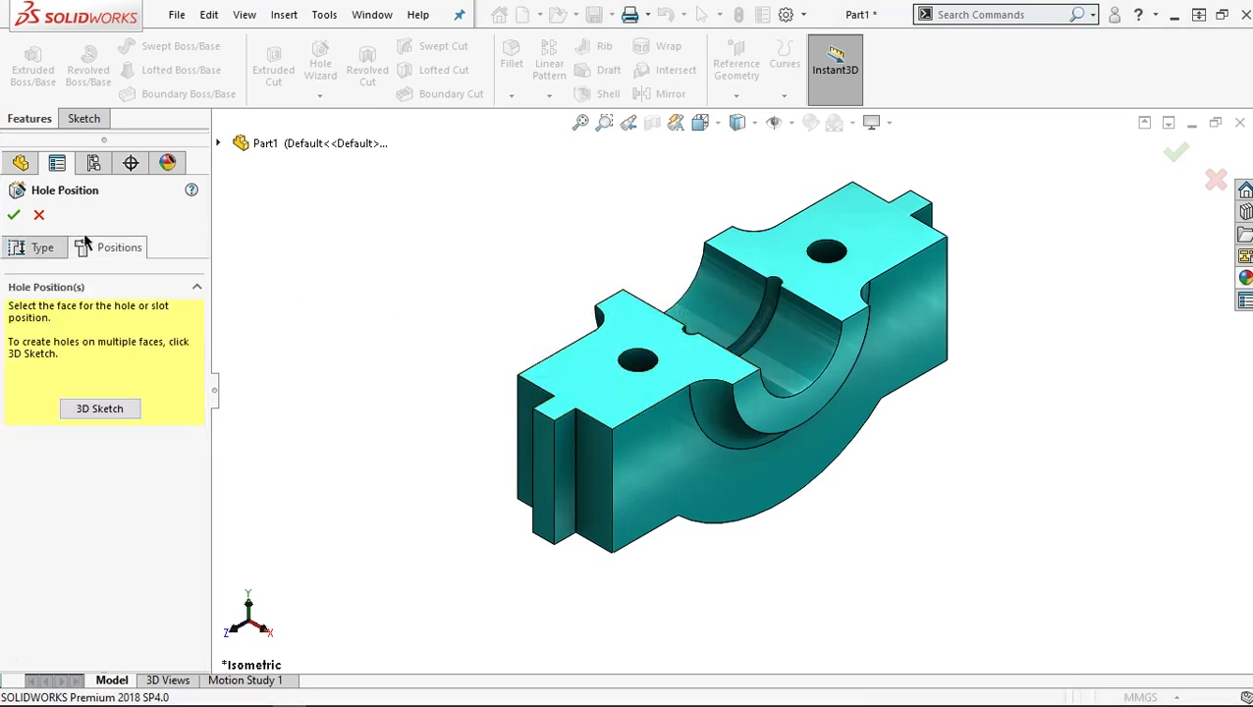
- Place the hole point on the face and dimension it 10 mm from the vertical edge
left_click(102, 410)
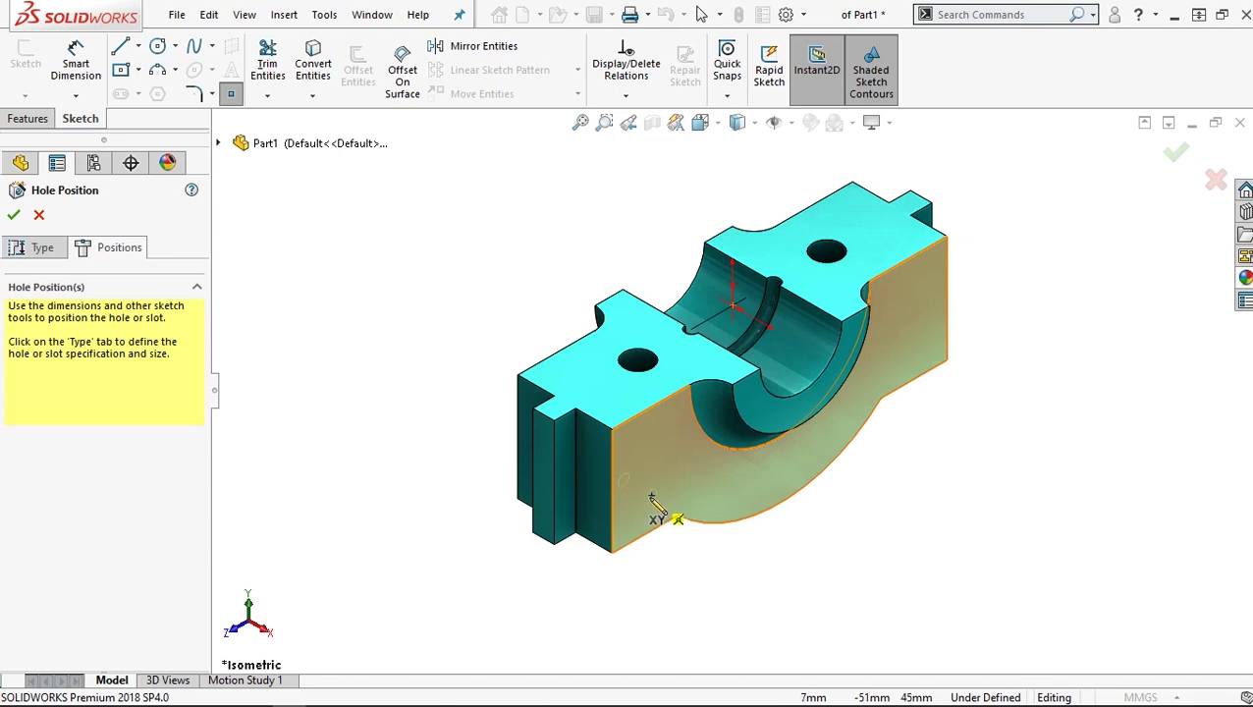
left_click(646, 502)
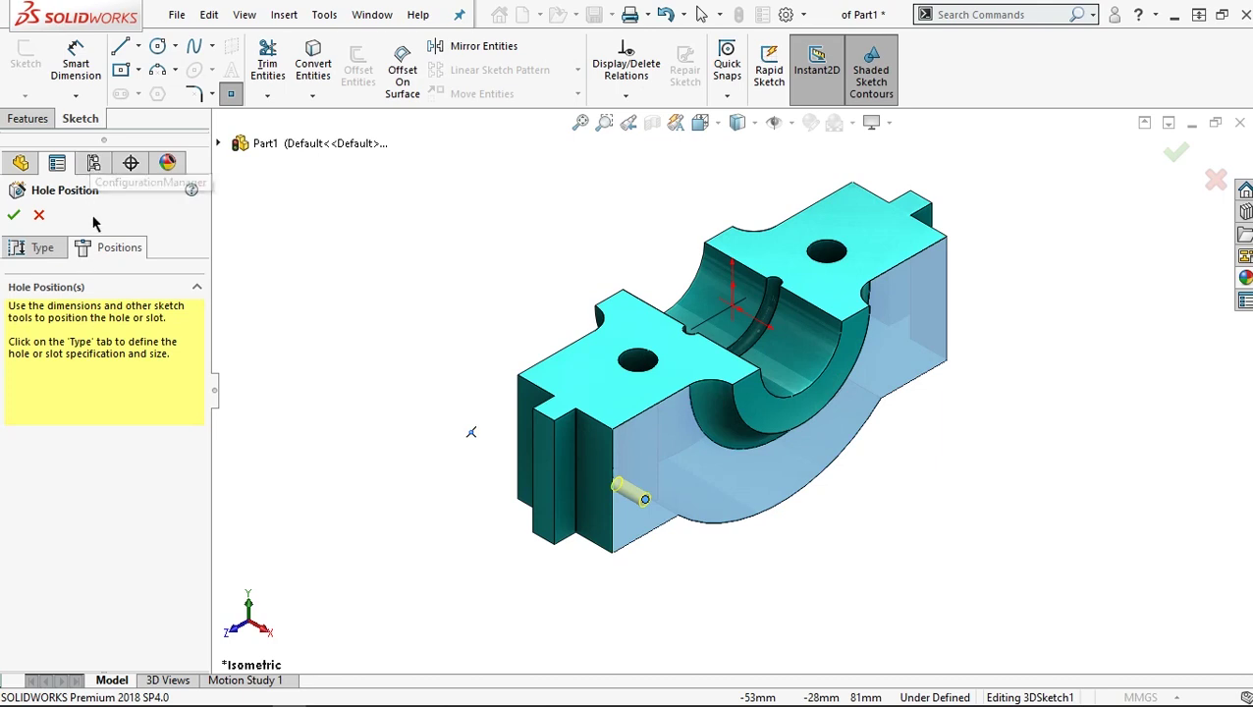
left_click(76, 61)
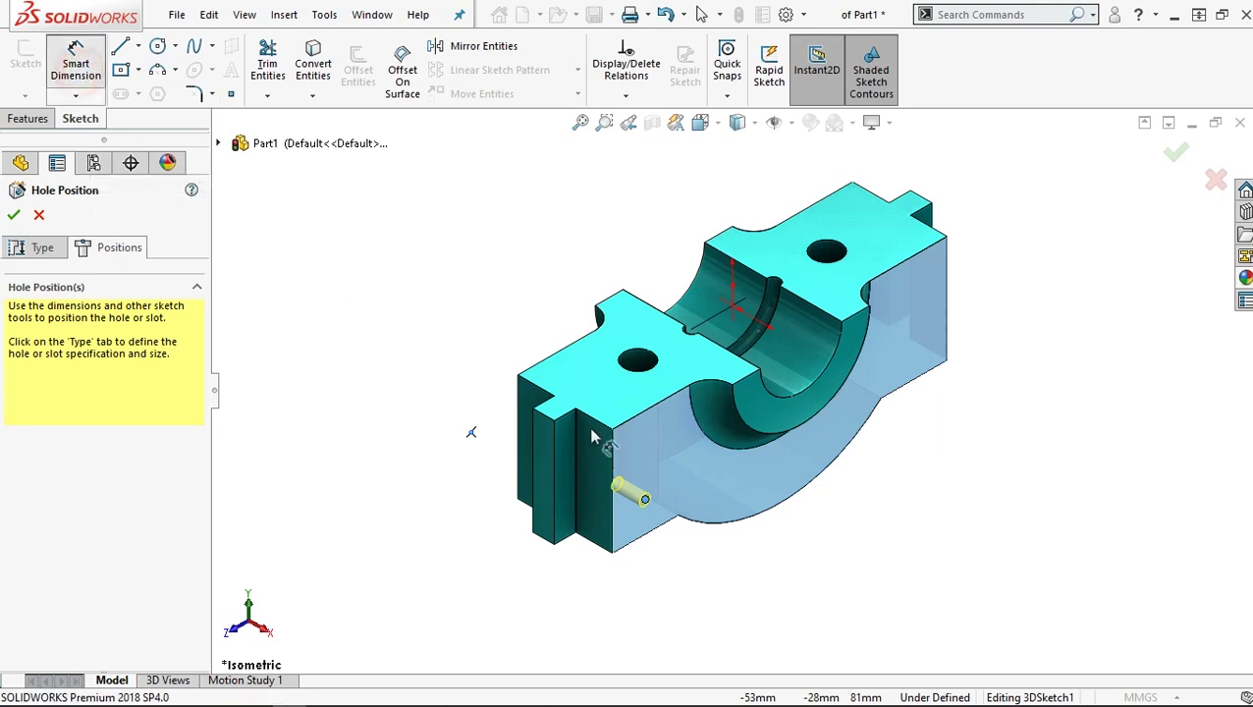
left_click(617, 525)
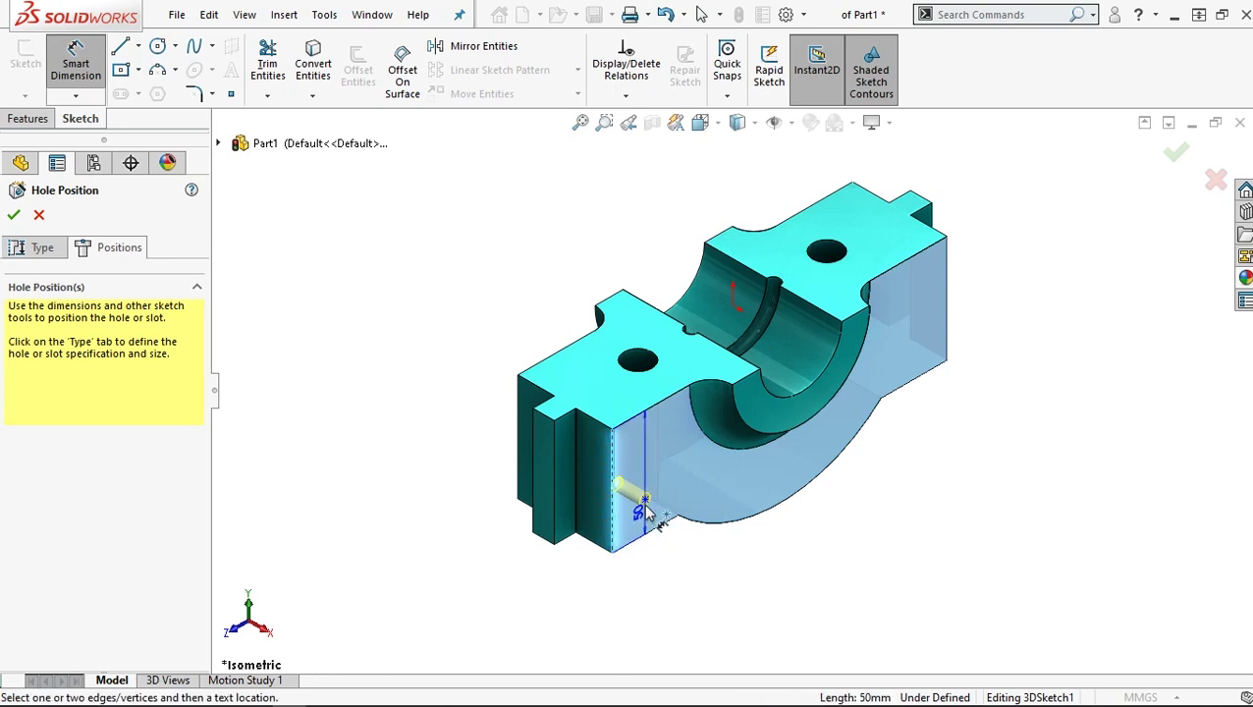
left_click(639, 502)
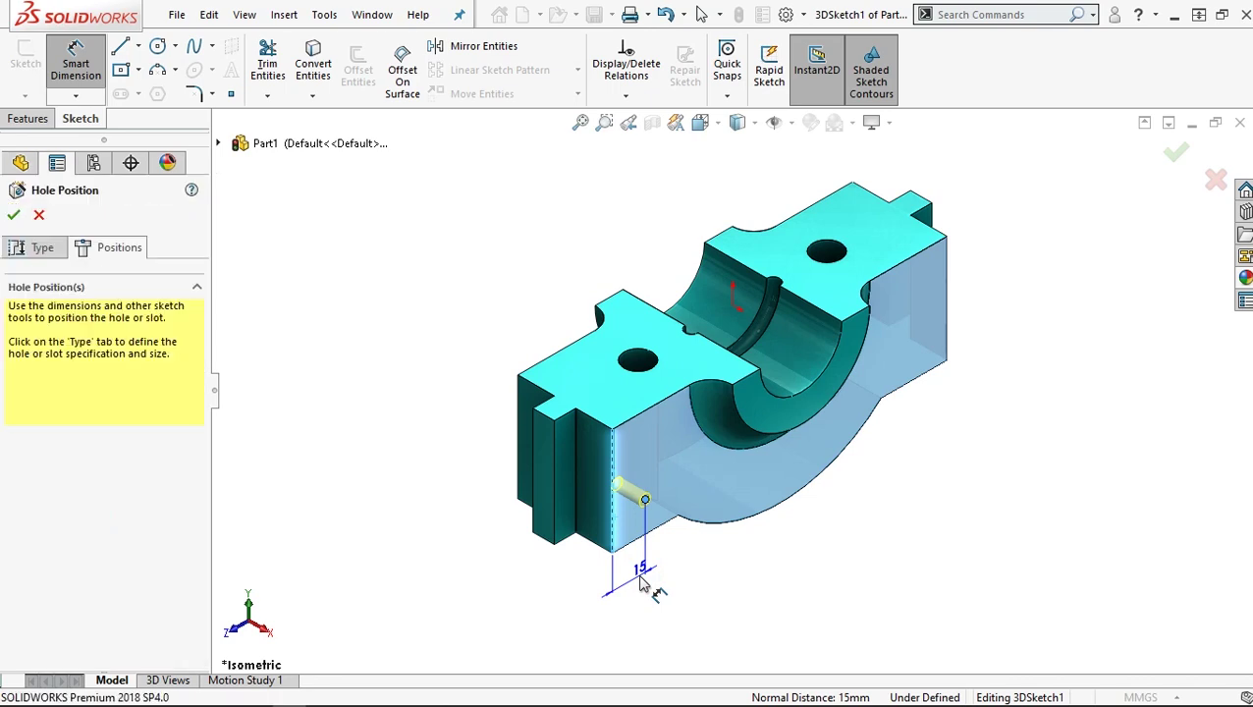
left_click(640, 583)
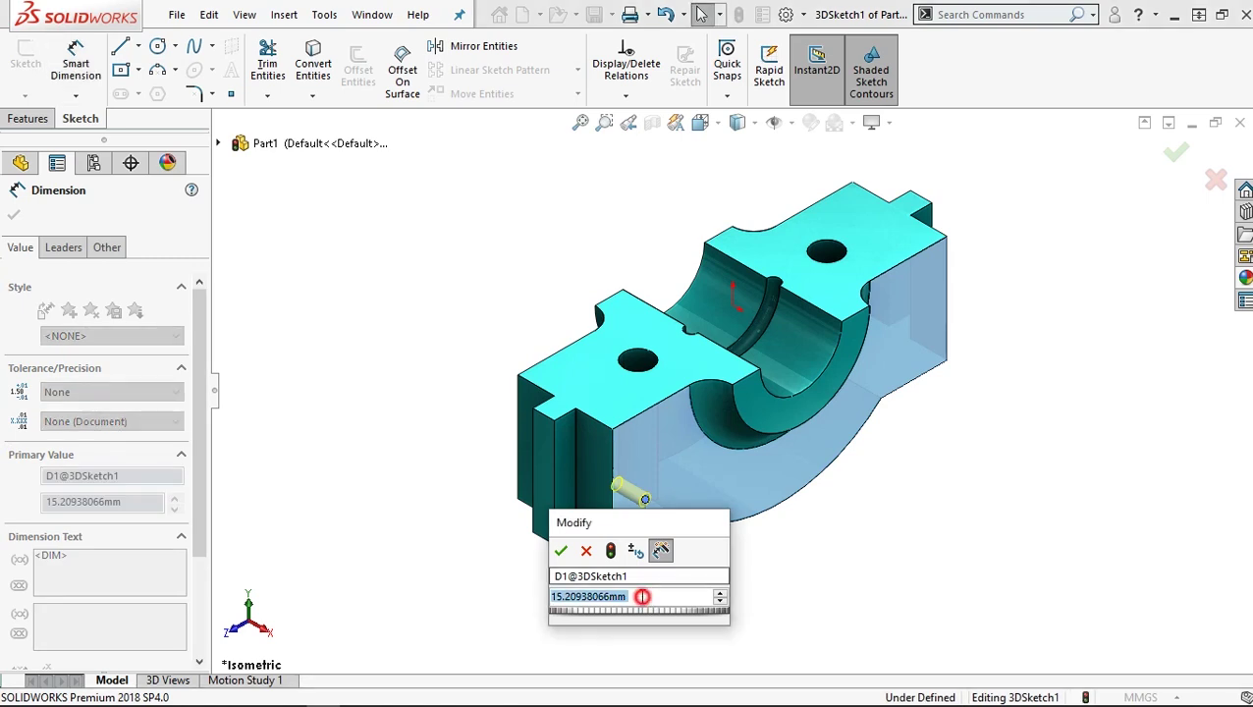
type("10")
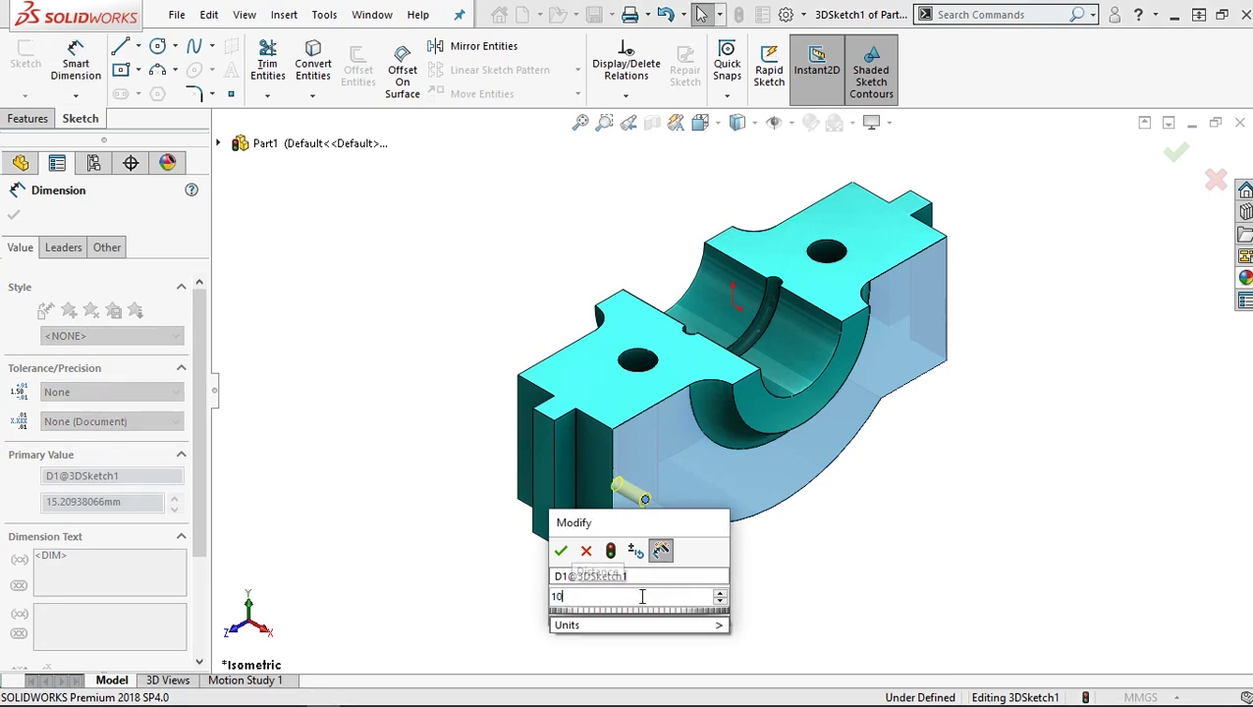
key("Escape")
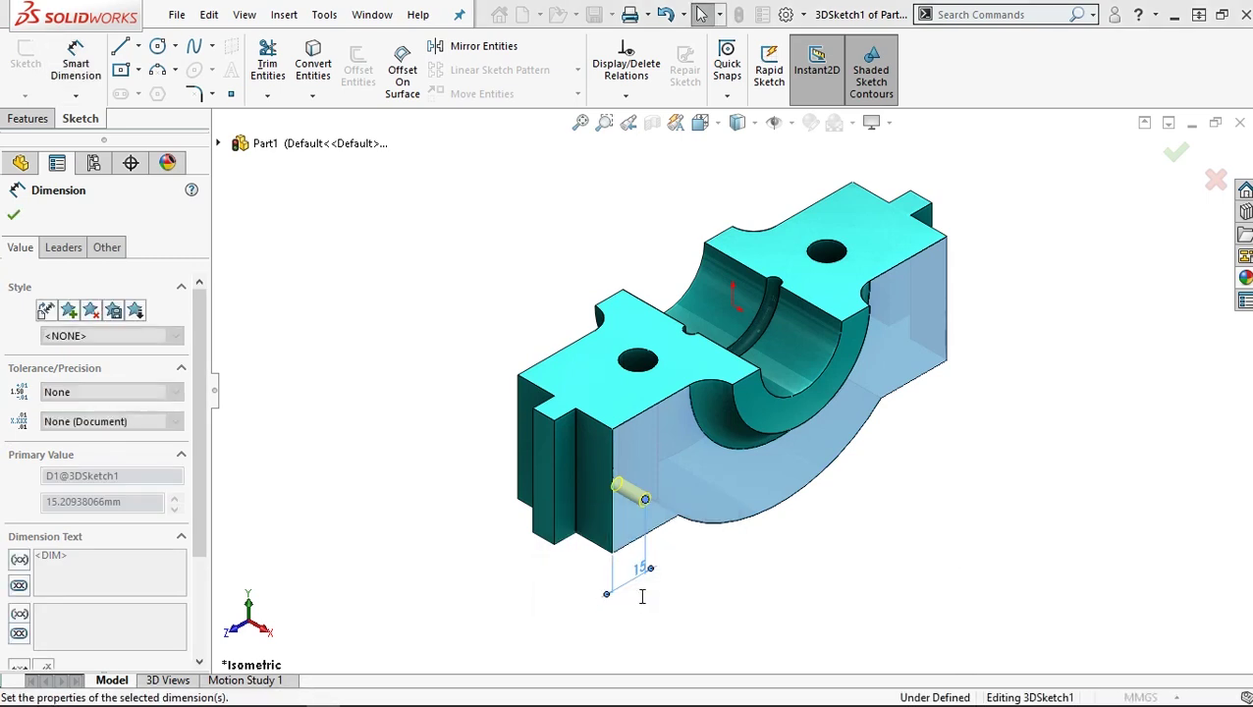
- Dimension the hole point 10 mm from the bottom edge and create the M6 tap-drill hole
left_click(644, 537)
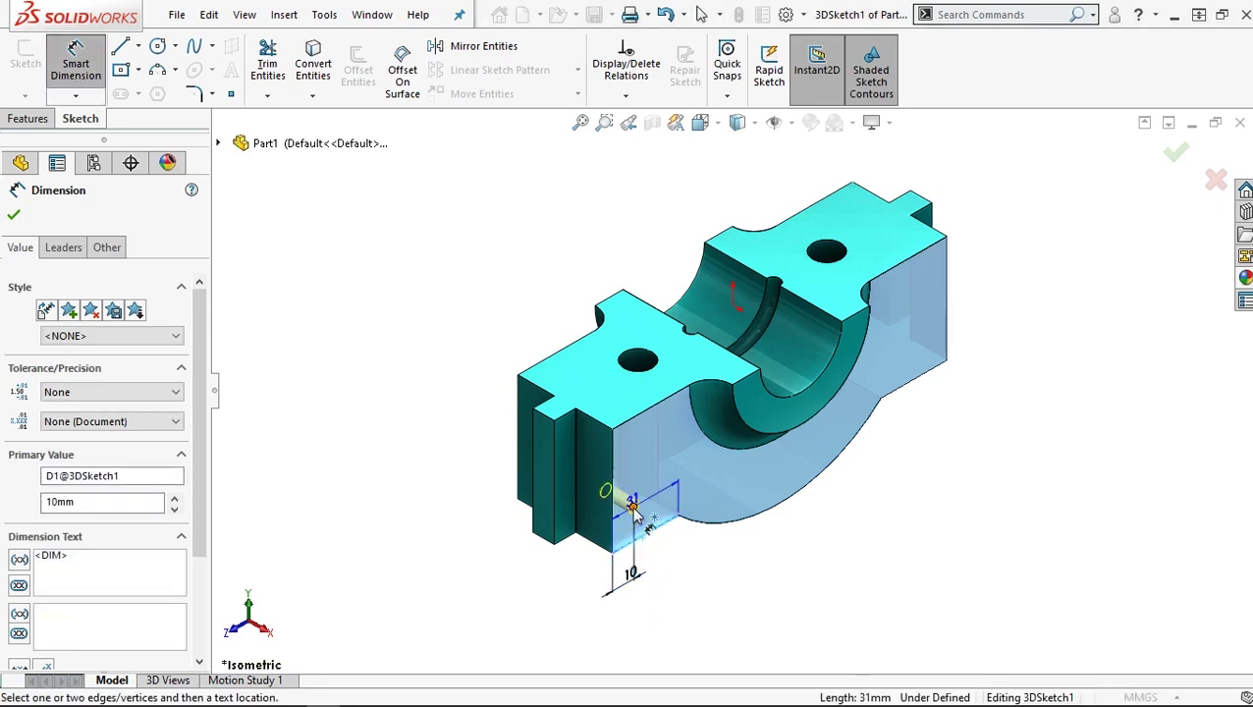
left_click(572, 554)
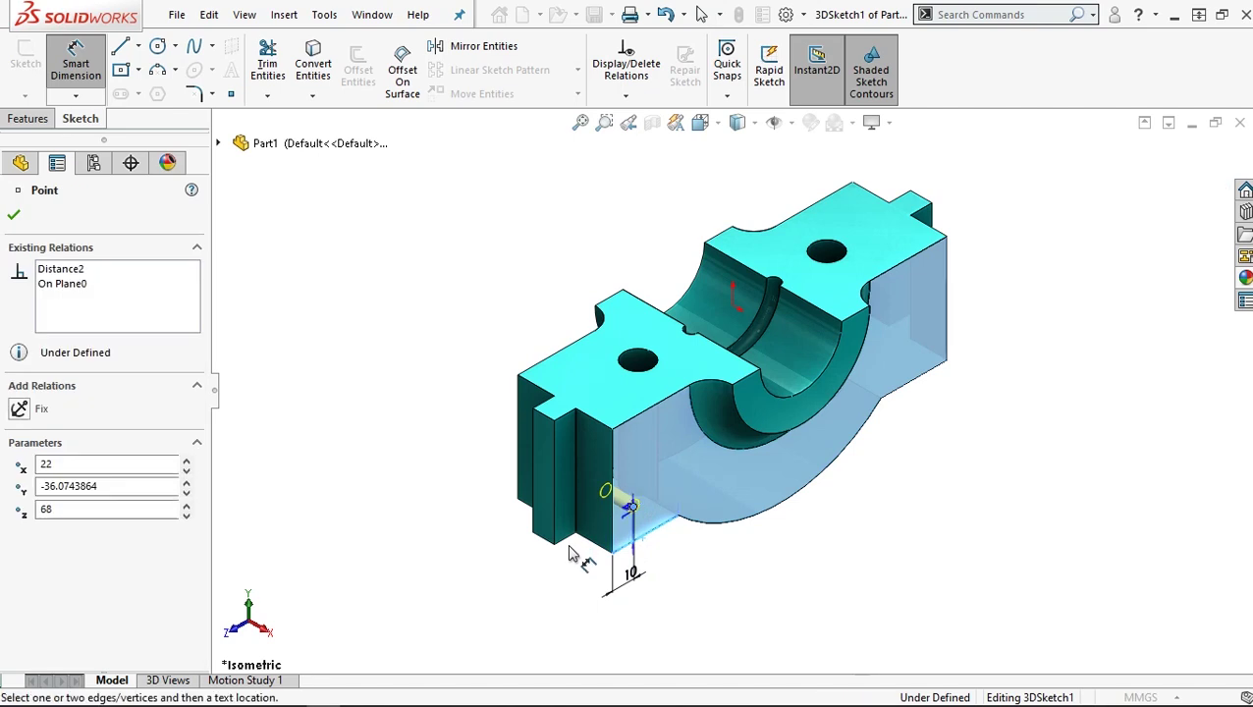
key("Escape")
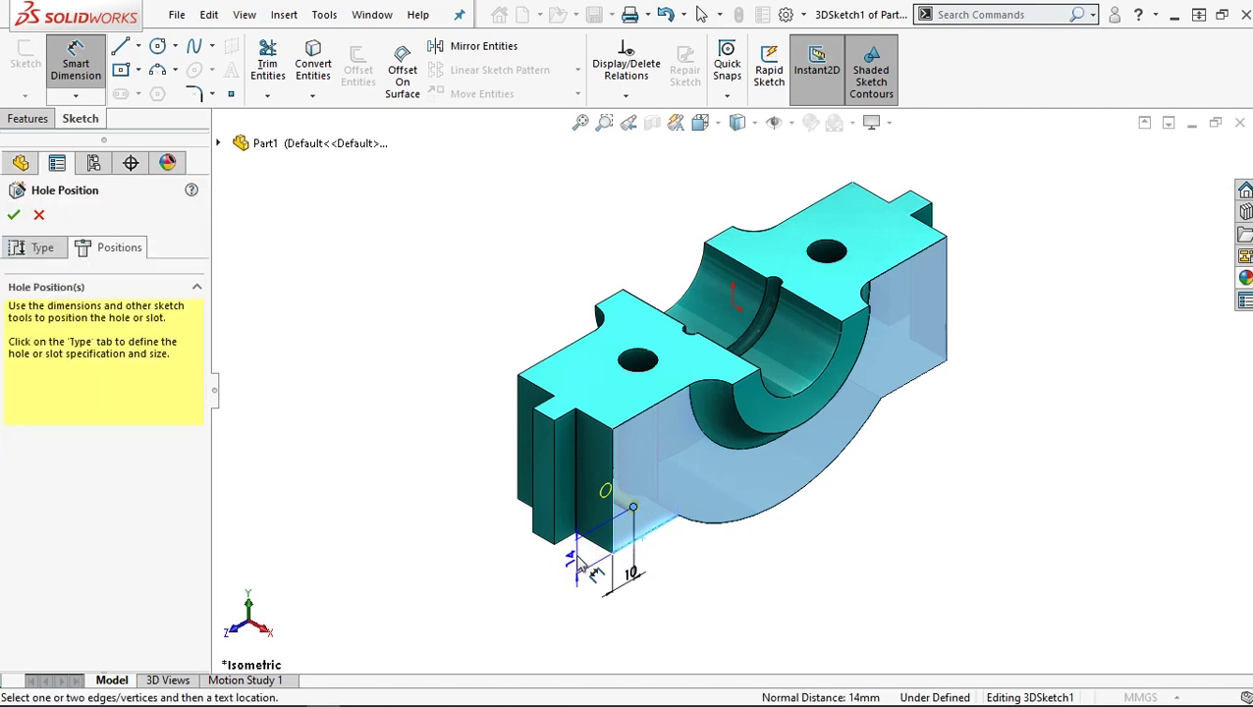
left_click(578, 562)
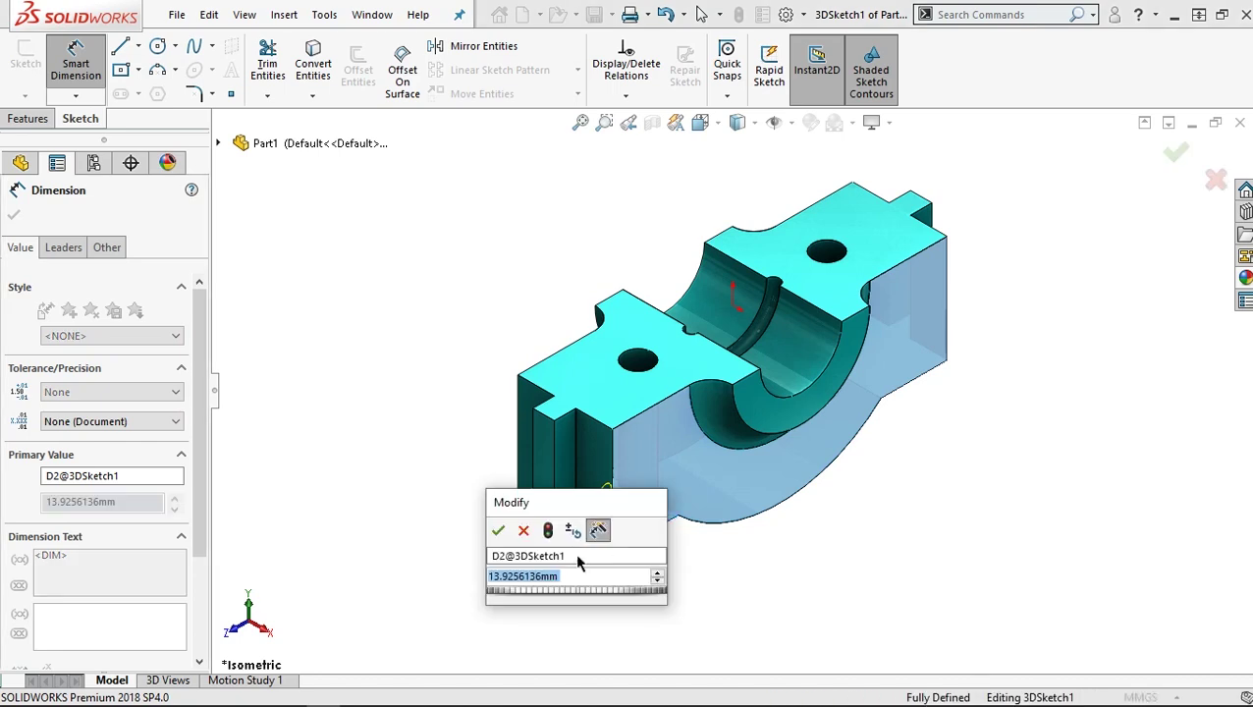
type("10")
key("Return")
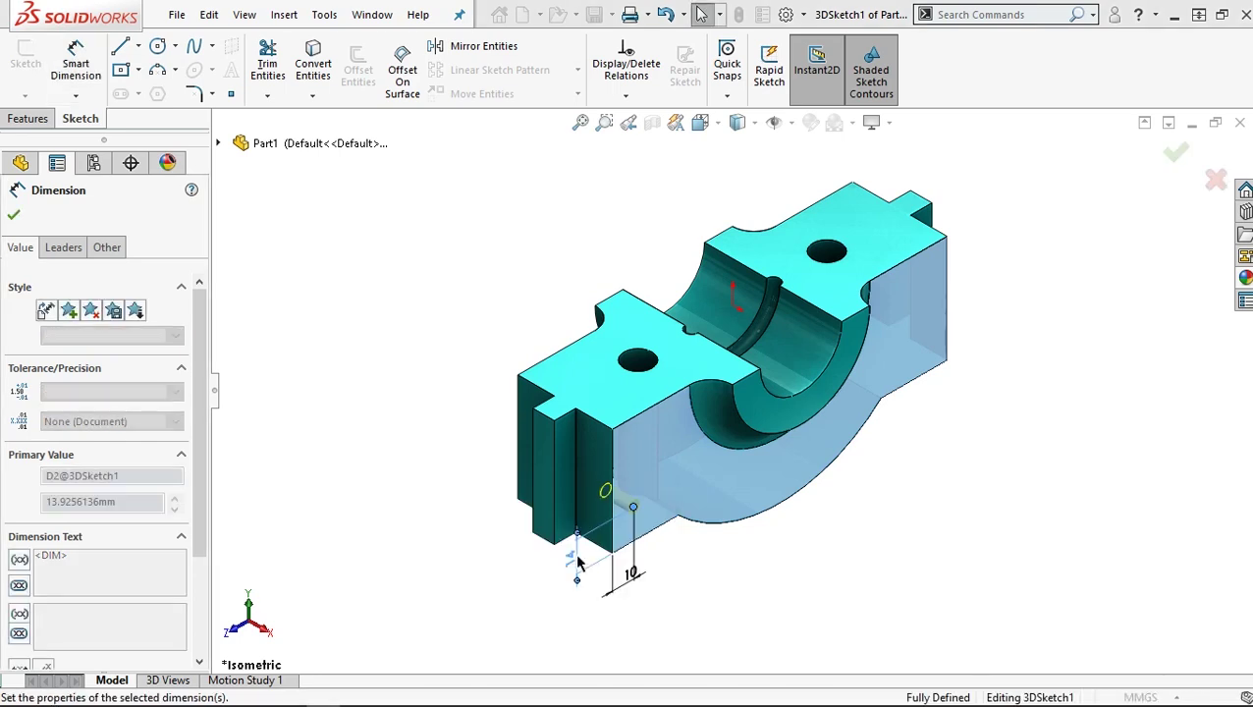
left_click(13, 214)
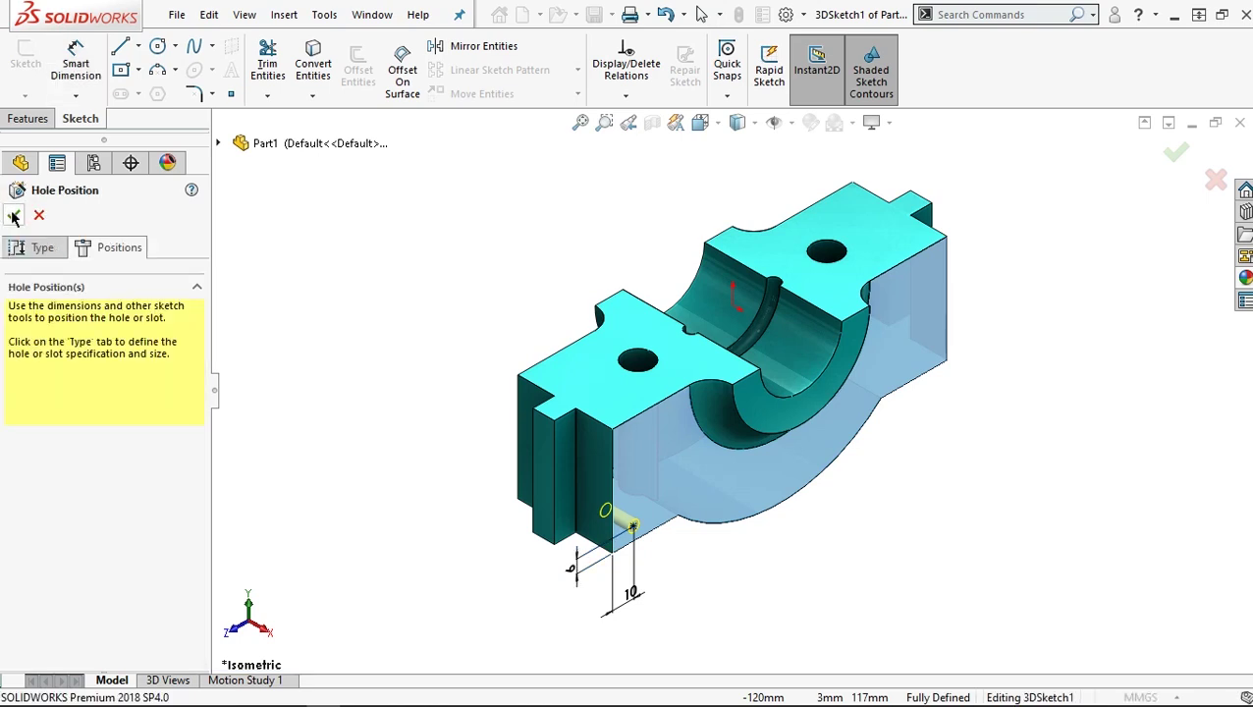
left_click(11, 215)
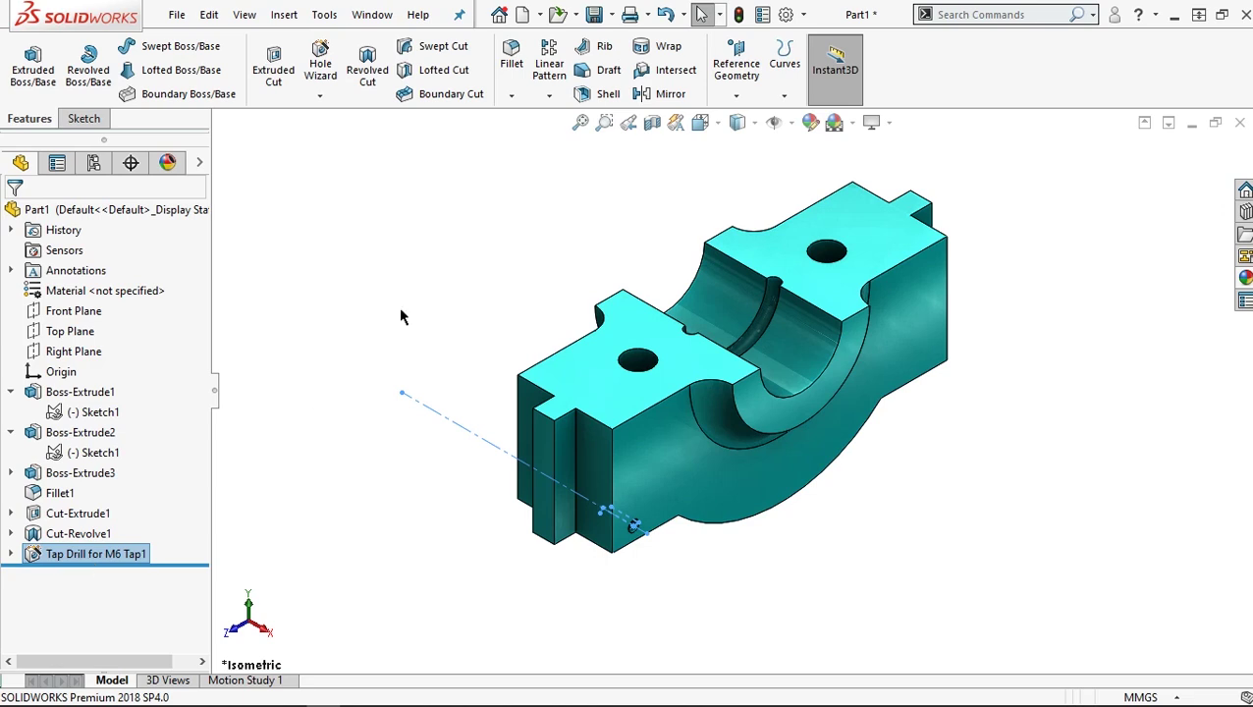
- Start a Mirror feature with Tap Drill for M6 Tap1 as the feature to mirror
left_click(671, 95)
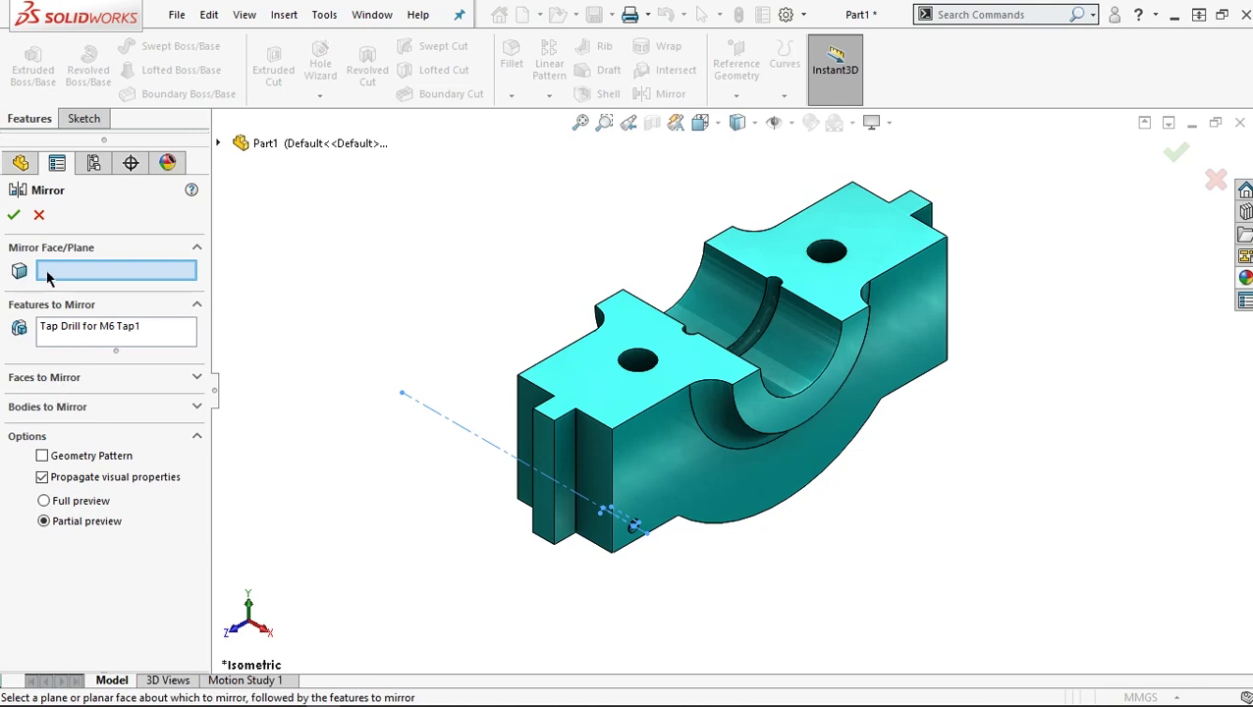
- Mirror the tap-drill hole across the Front Plane to create Mirror1
left_click(218, 143)
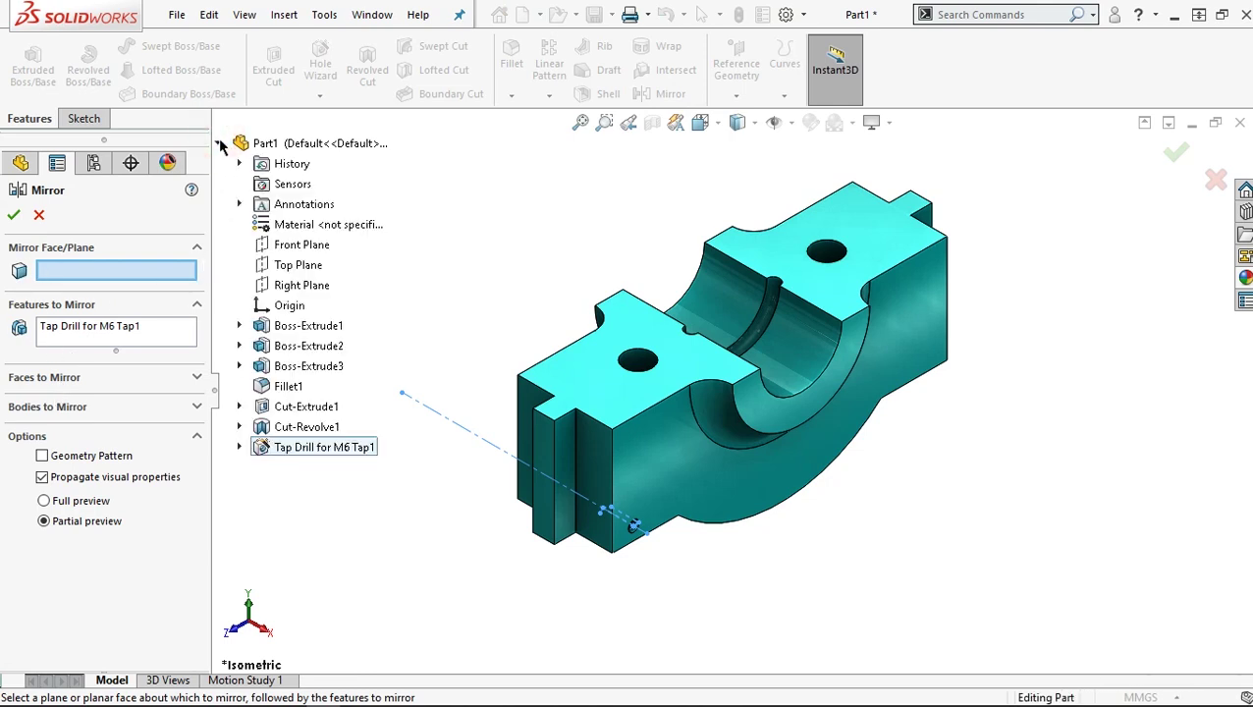
left_click(286, 245)
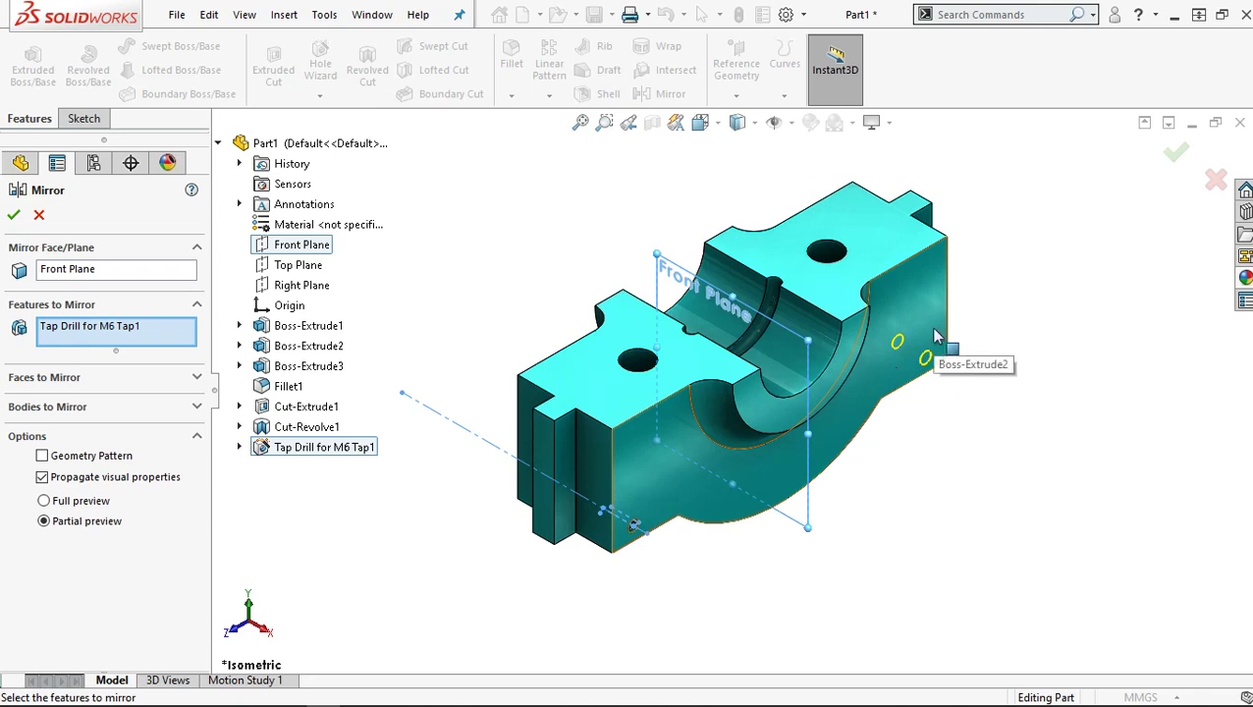
left_click(13, 217)
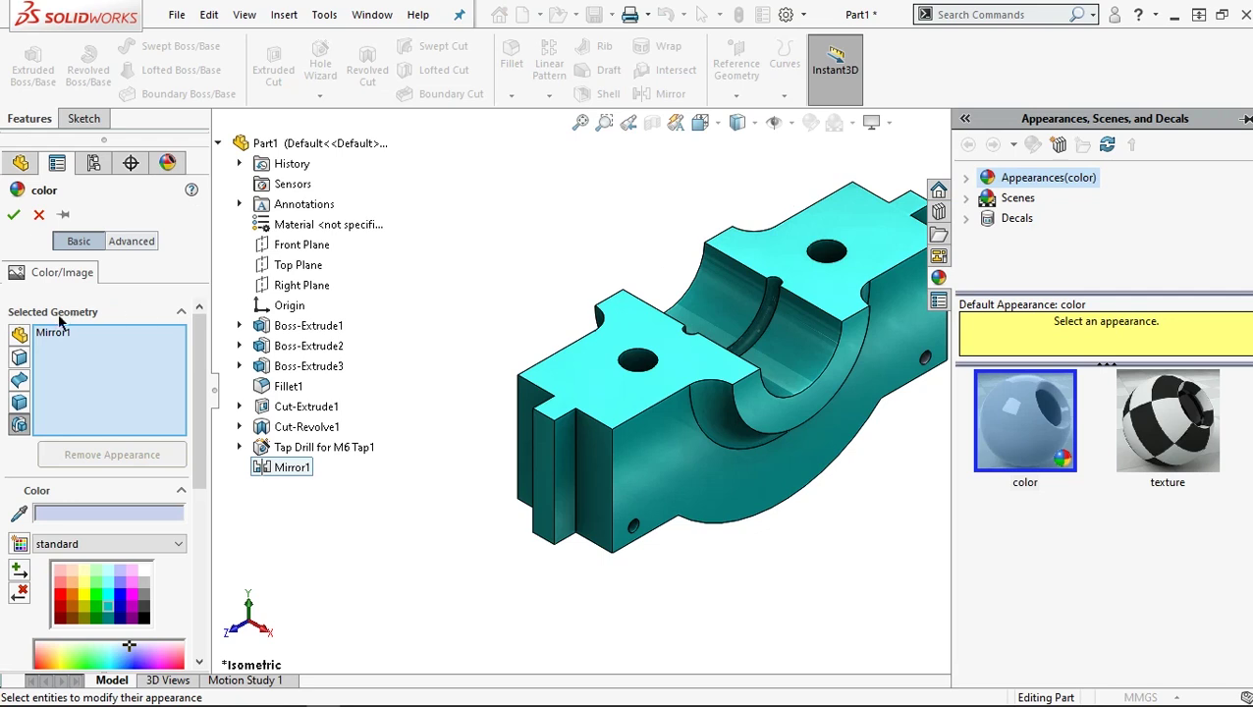
- Clear Mirror1 from the selection, switch to face picking and choose light grey 192,192,192
right_click(44, 339)
left_click(87, 367)
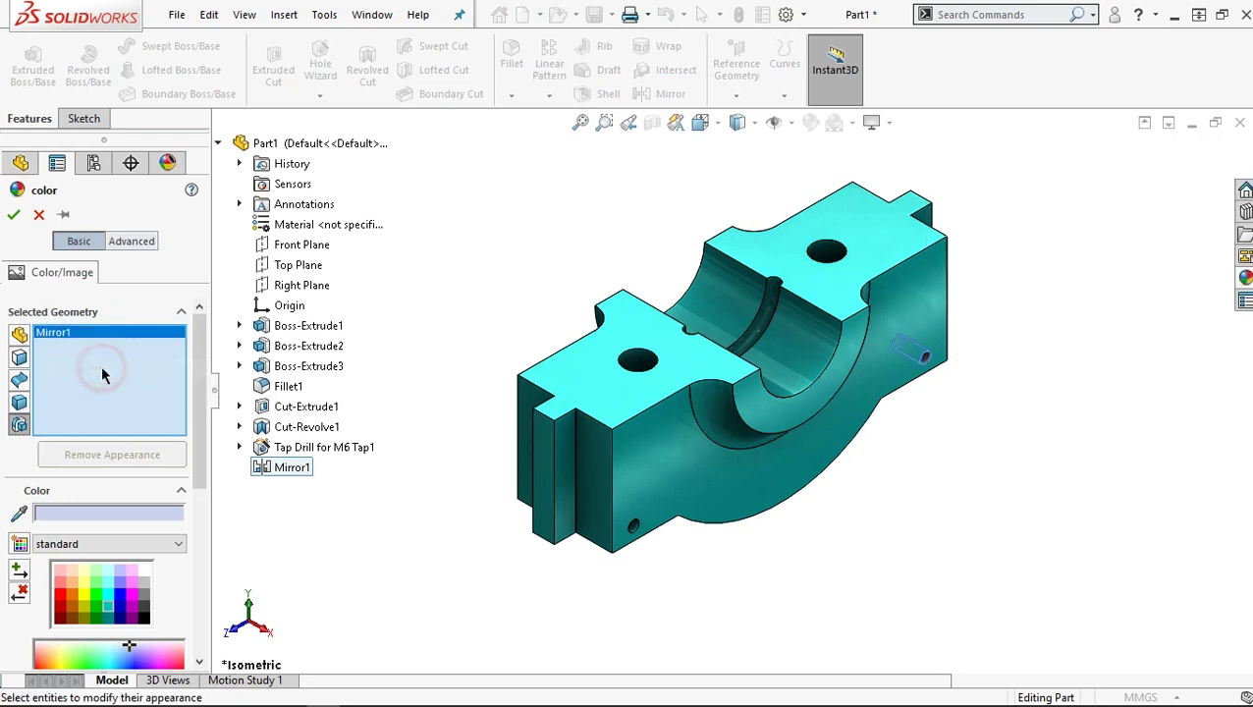
left_click(20, 360)
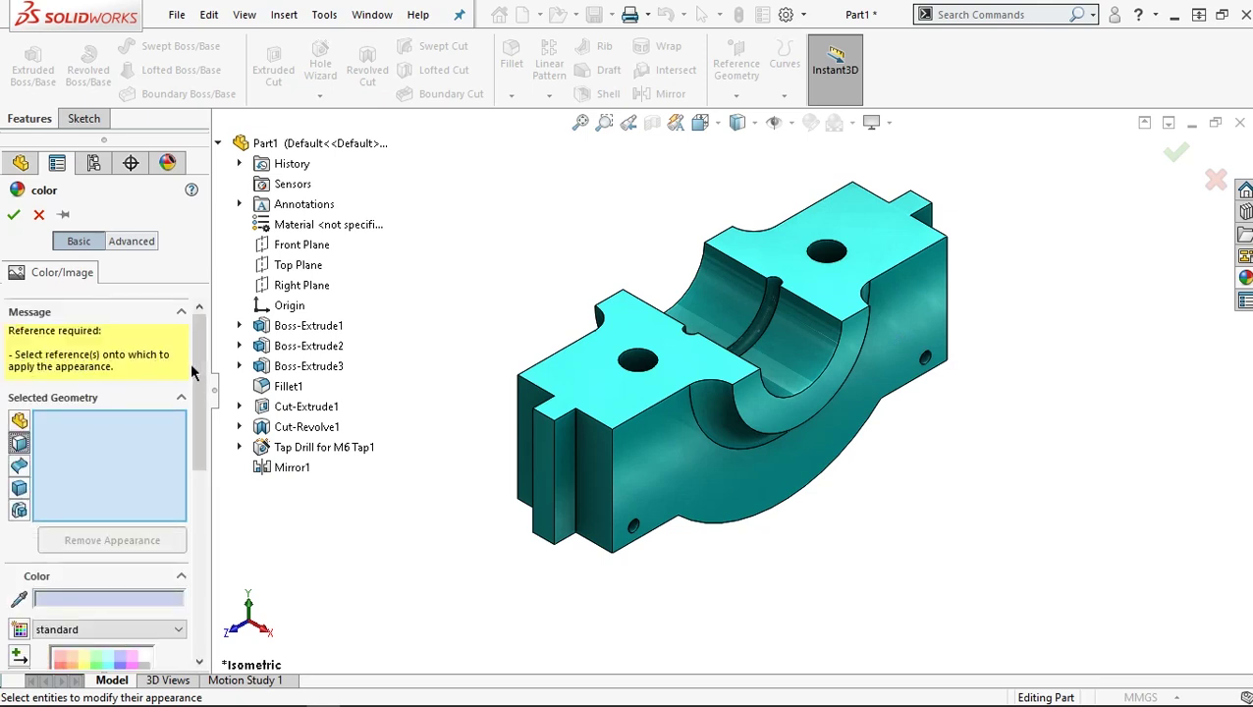
left_click_drag(202, 391, 201, 432)
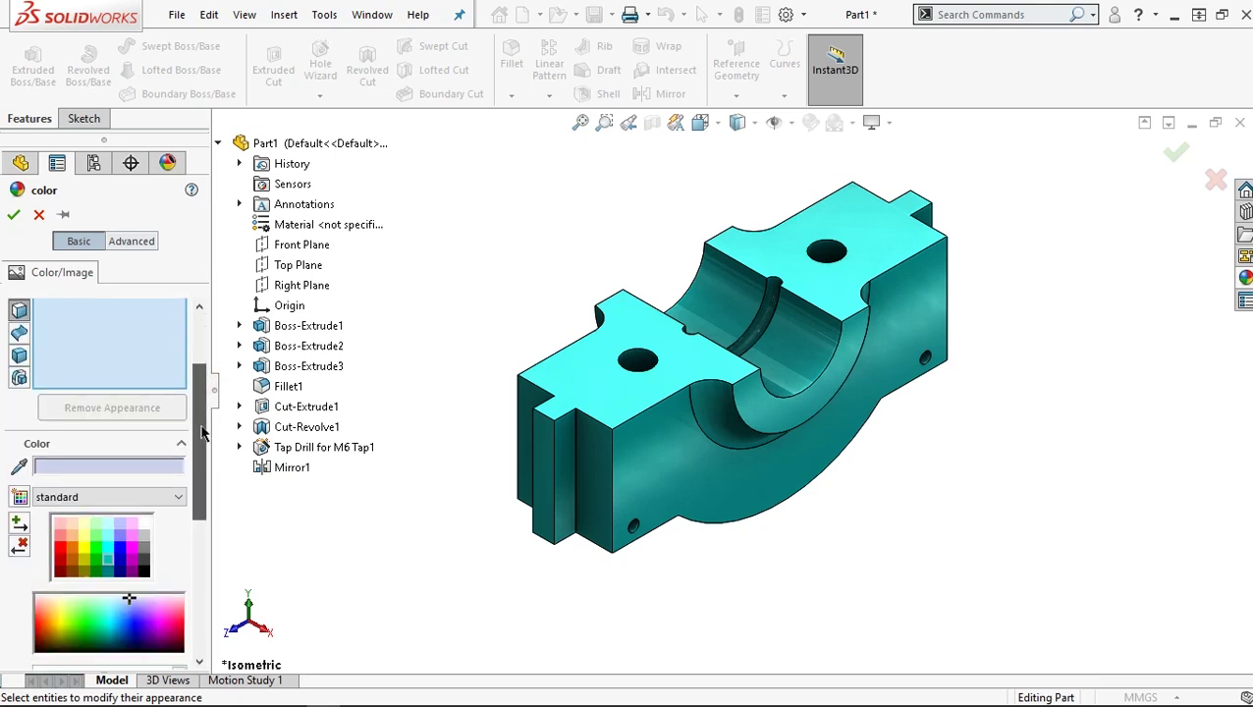
left_click(144, 535)
- Select the top faces and the bore faces and apply the light grey colour
left_click(615, 390)
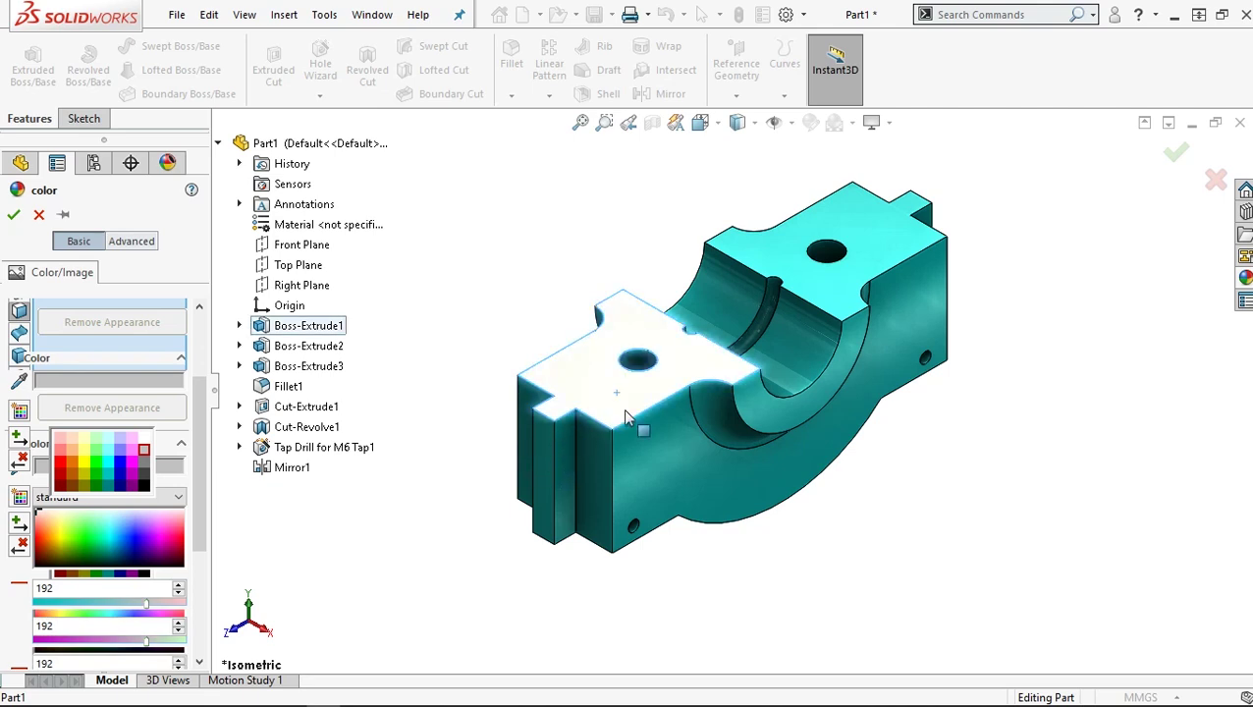
left_click(800, 351)
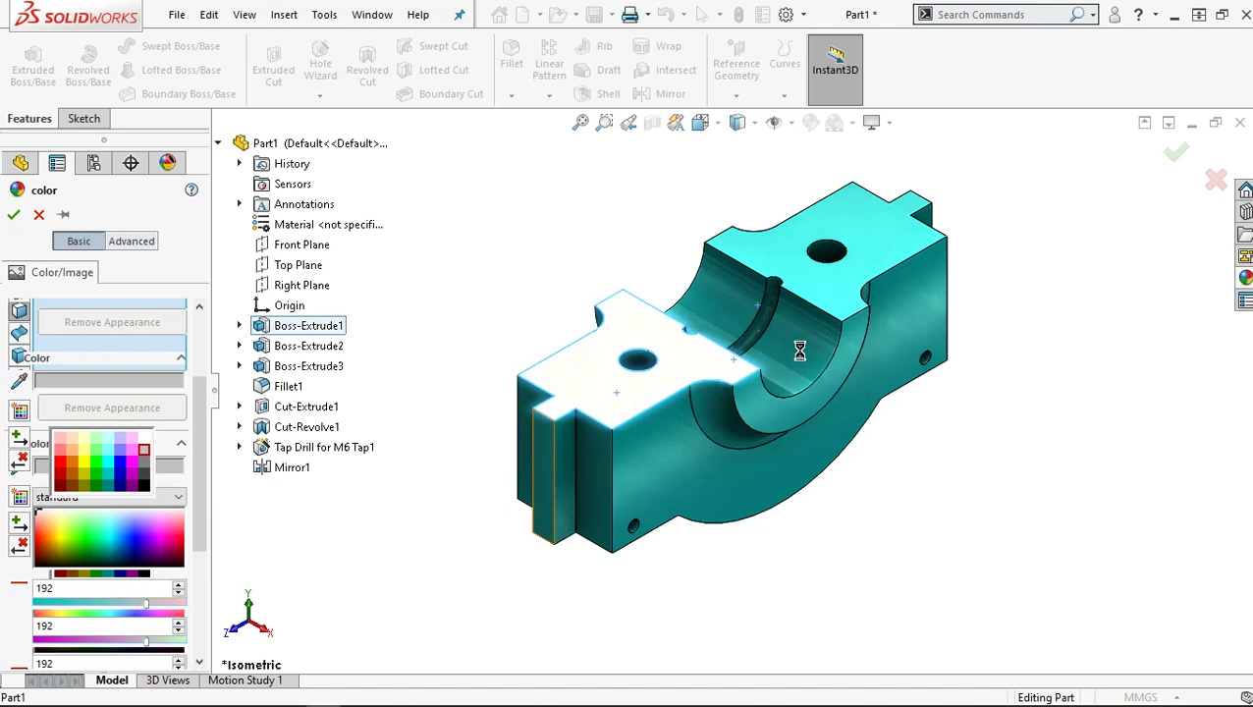
left_click(716, 312)
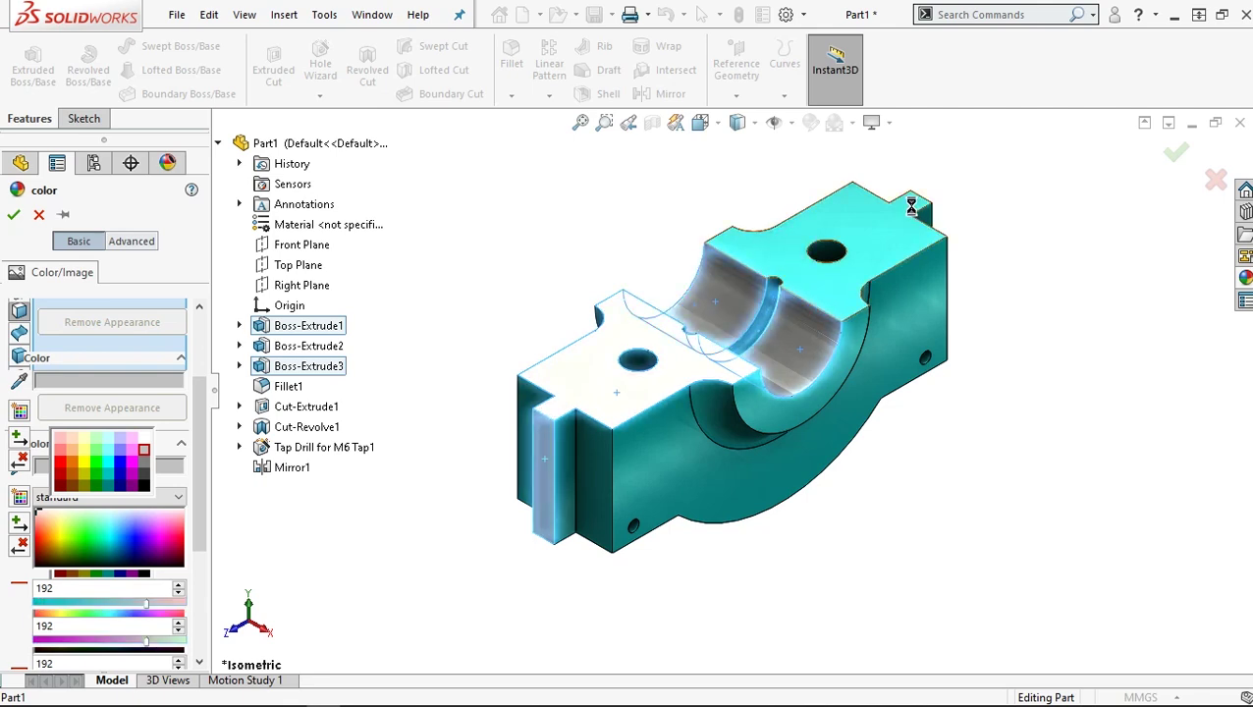
left_click(821, 391)
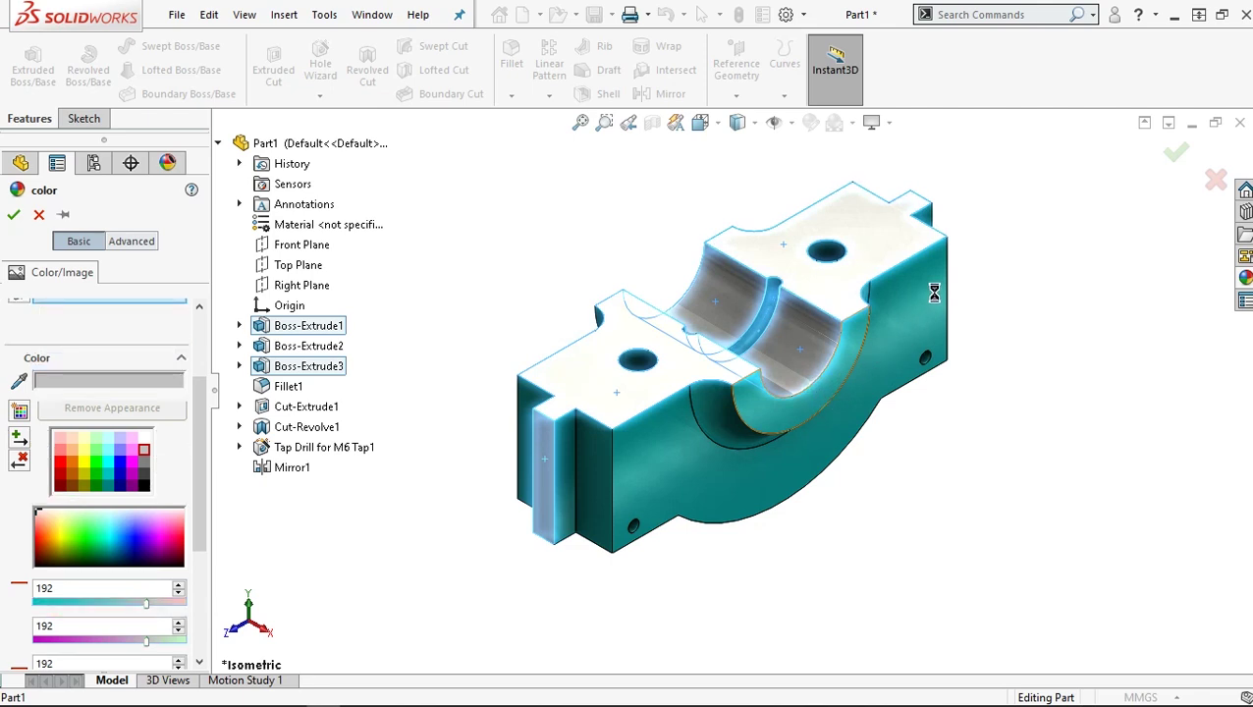
middle_click_drag(913, 312, 914, 319)
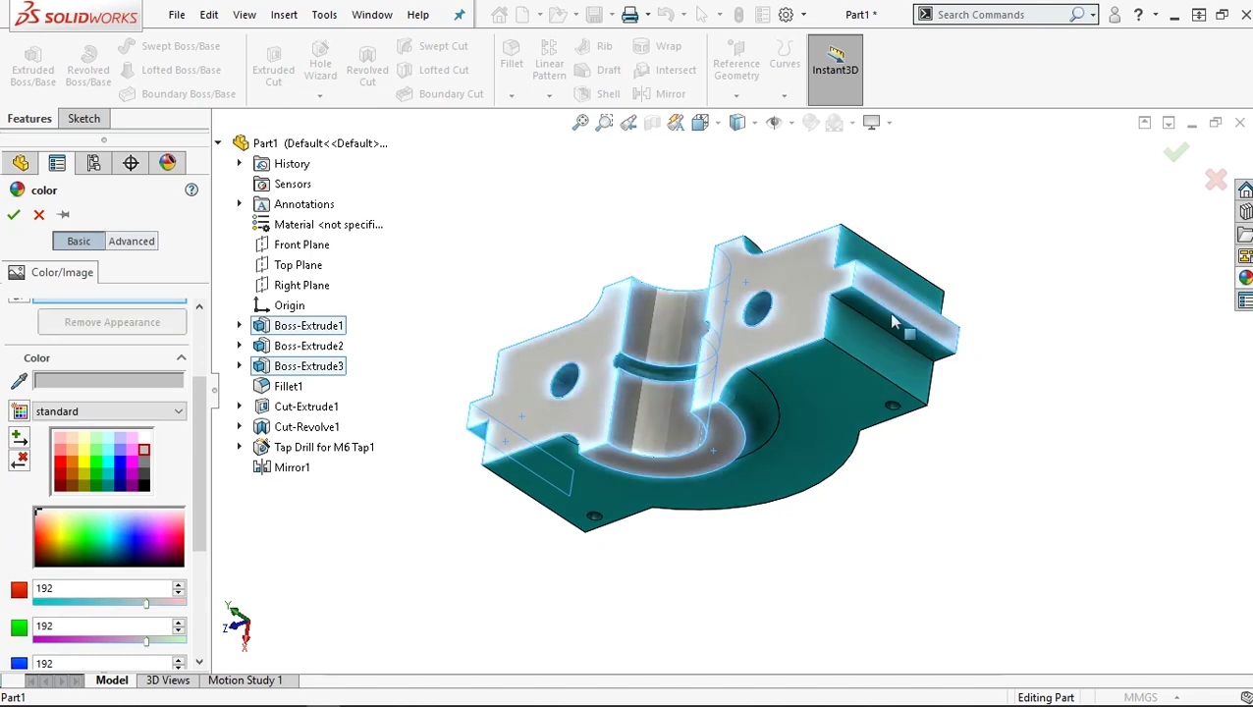
mouse_move(709, 370)
middle_mouse_down()
mouse_move(751, 383)
mouse_move(770, 493)
middle_mouse_up()
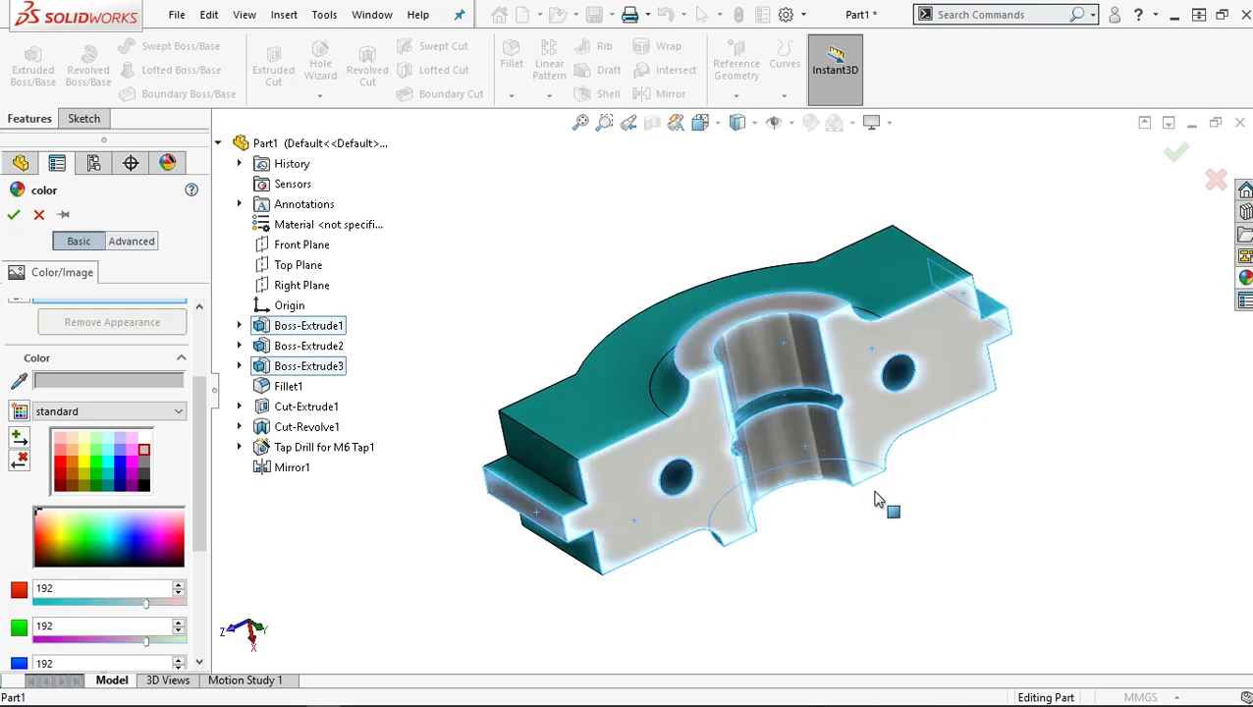
middle_click_drag(874, 538, 802, 285)
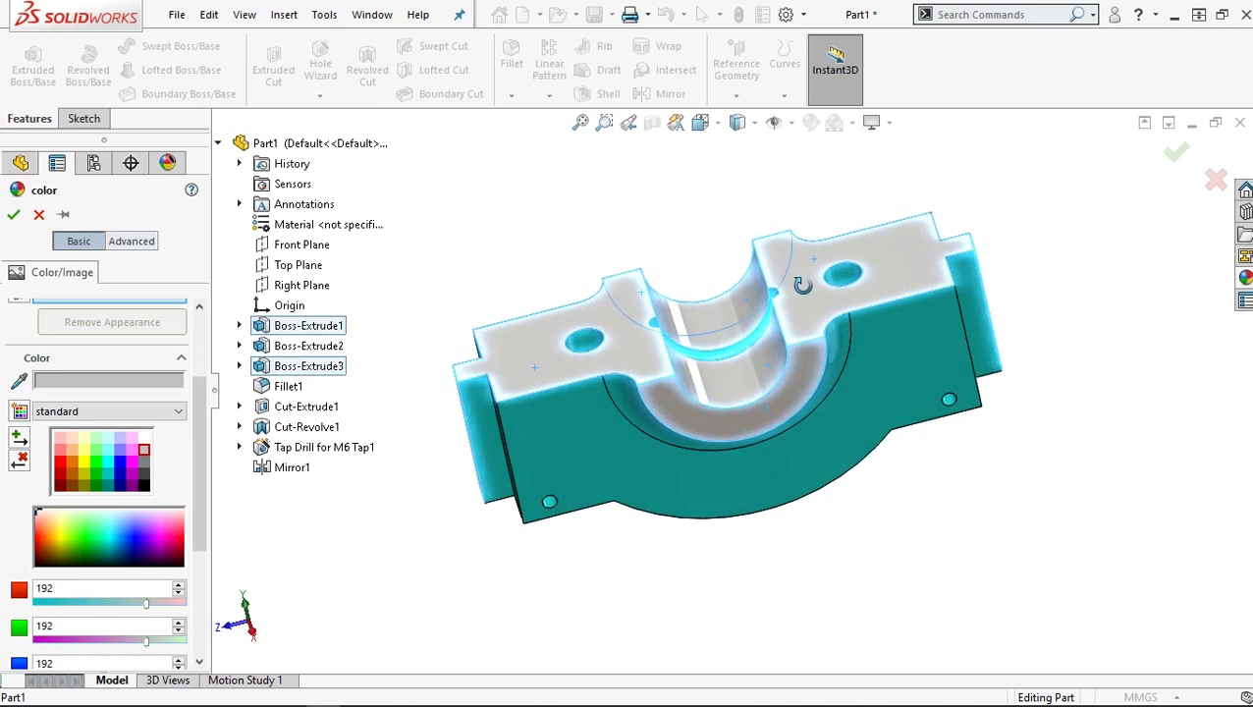
left_click(15, 214)
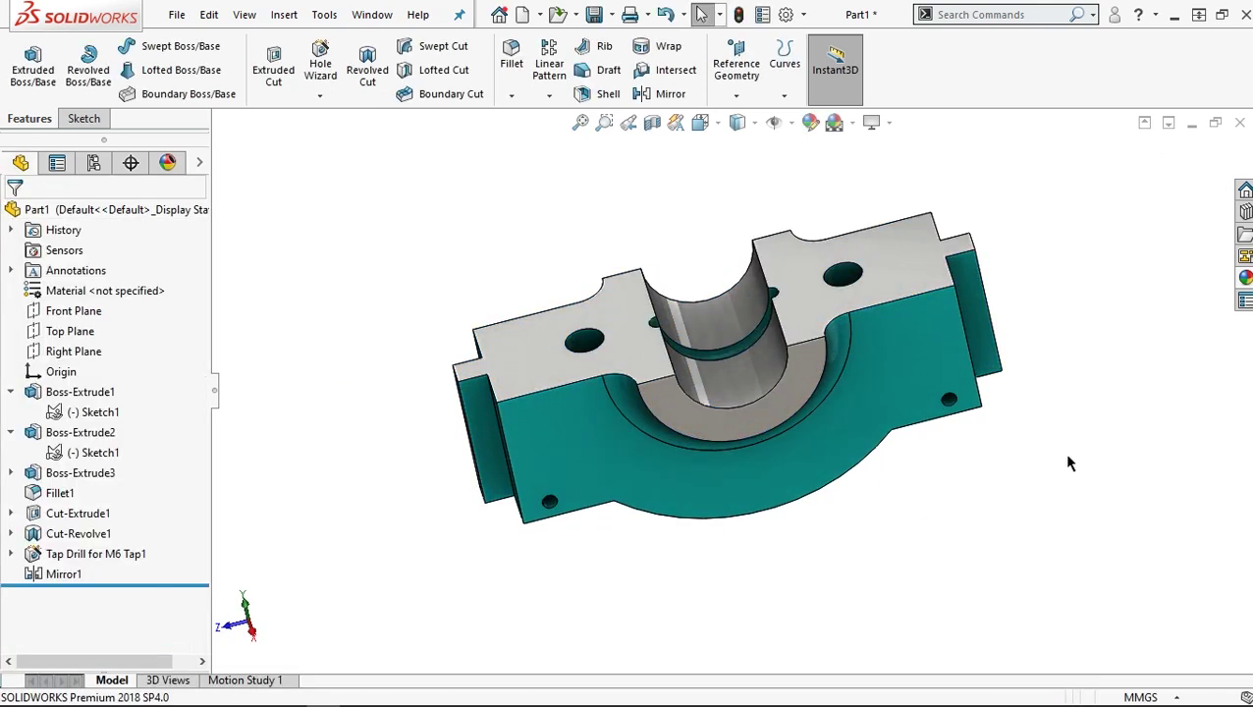
mouse_move(1068, 457)
middle_mouse_down()
mouse_move(1008, 553)
mouse_move(947, 340)
mouse_move(875, 336)
mouse_move(1029, 400)
mouse_move(1057, 455)
middle_mouse_up()
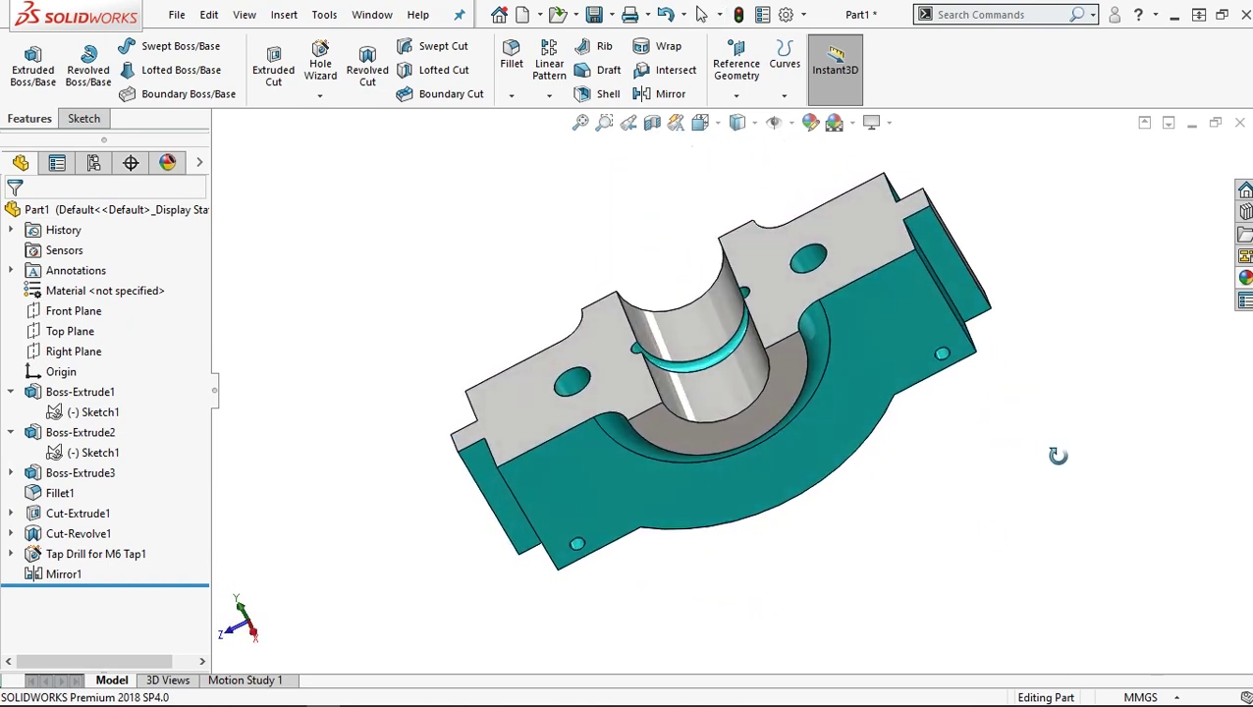
mouse_move(962, 475)
middle_mouse_down()
mouse_move(839, 475)
mouse_move(589, 573)
middle_mouse_up()
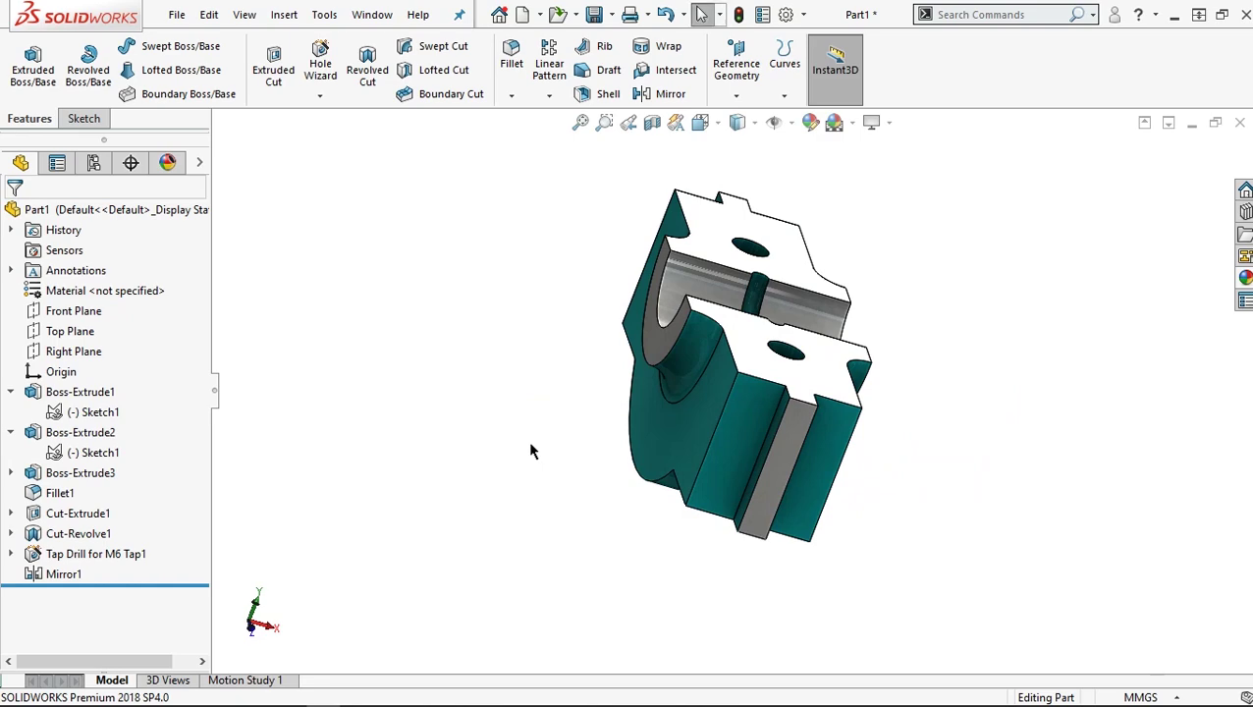